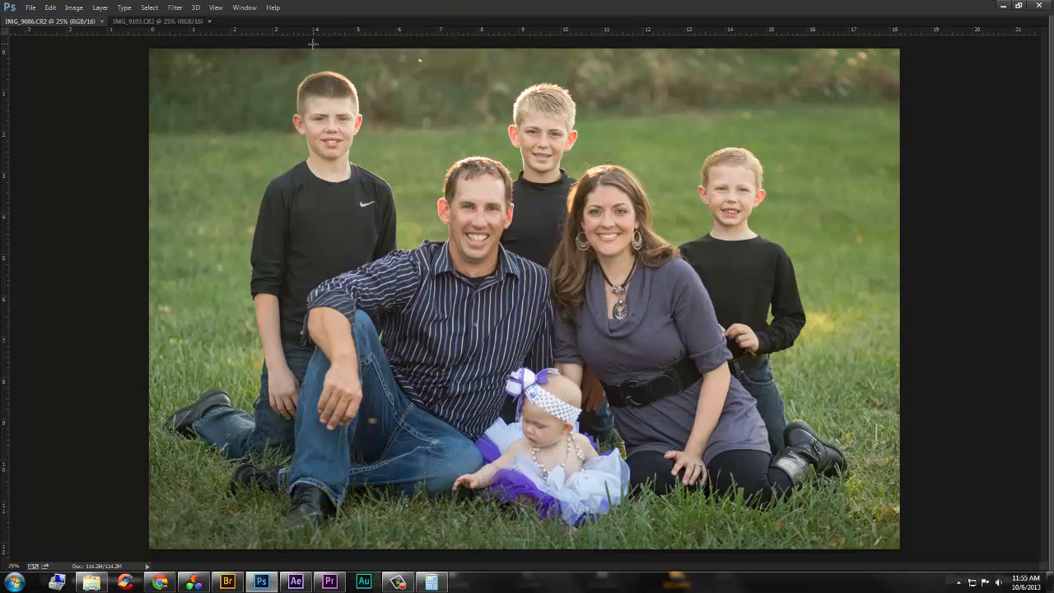
Copy an elliptical area around the oldest boy's head in IMG_9086.CR2 and paste it into IMG_9103.CR2
mouse_move(313, 44)
mouse_down()
mouse_move(463, 108)
mouse_move(319, 44)
mouse_up()
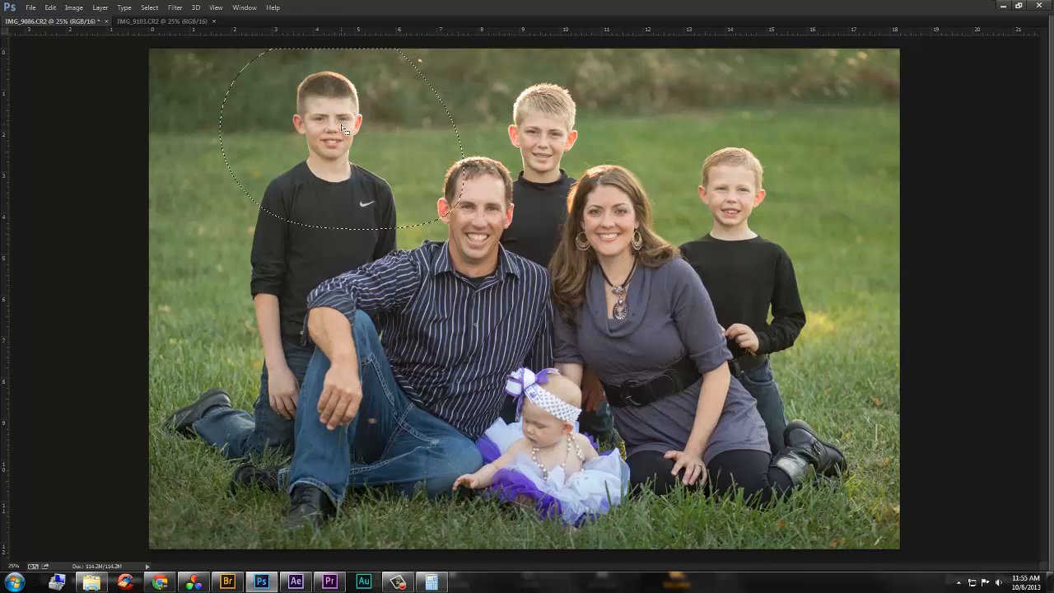
click(189, 20)
key(ctrl+v)
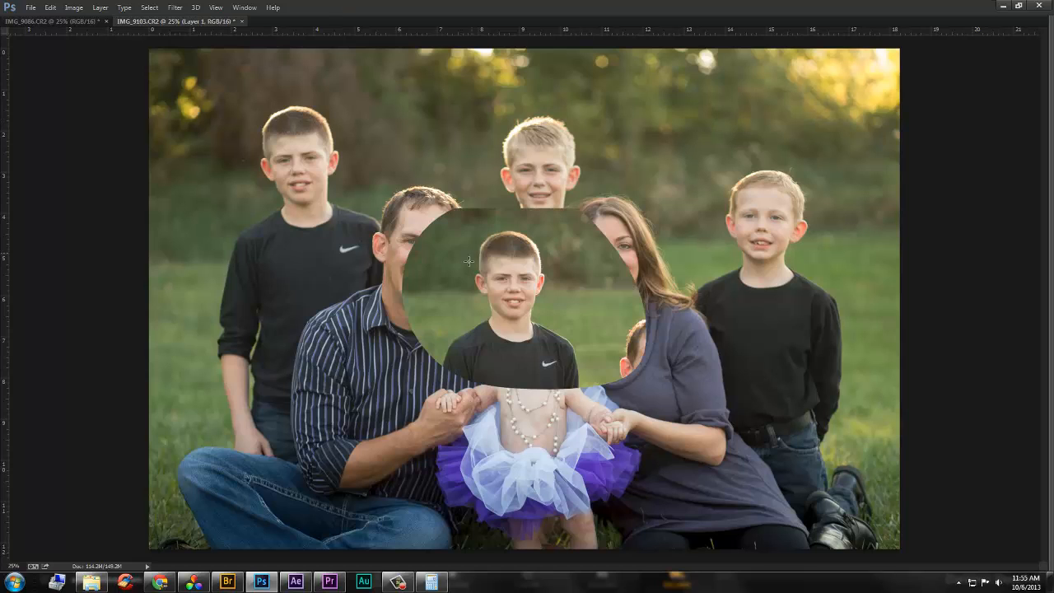
Move the pasted head over the same boy's head in the family photo and bring back the hidden panels
drag(521, 292, 374, 181)
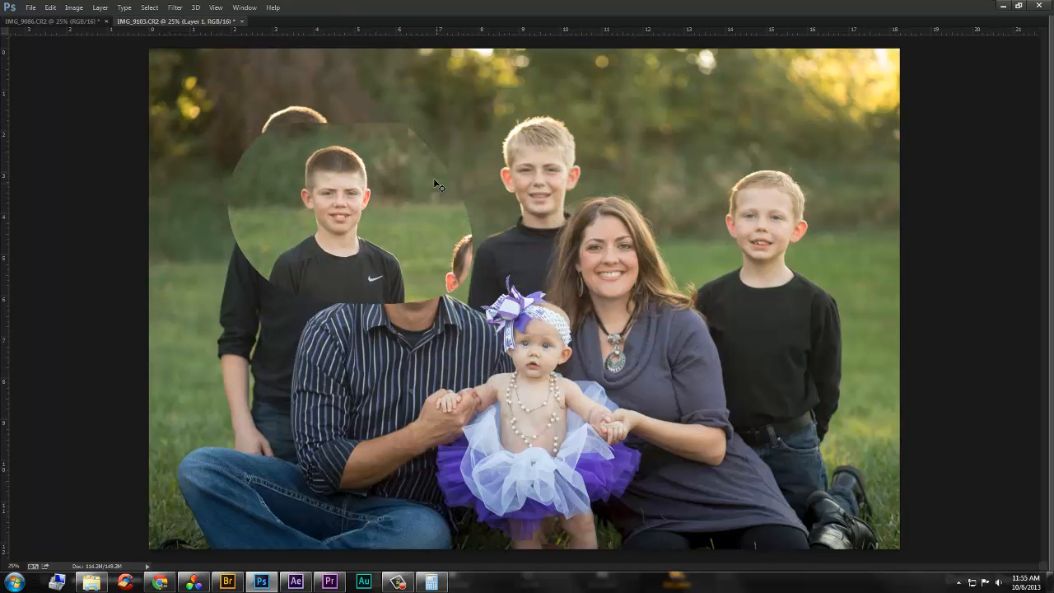
key(Tab)
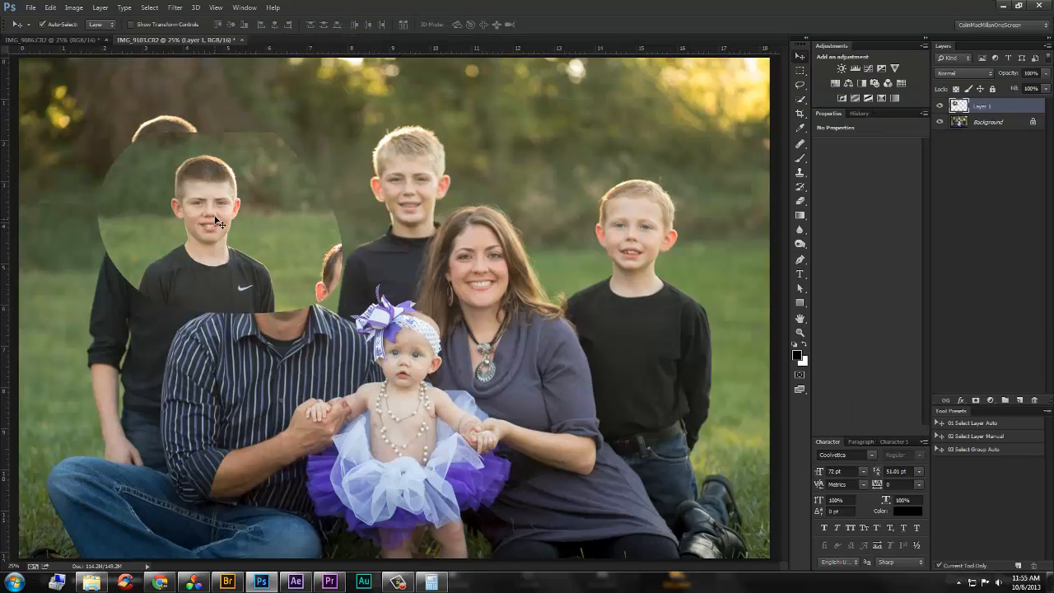
drag(216, 221, 183, 192)
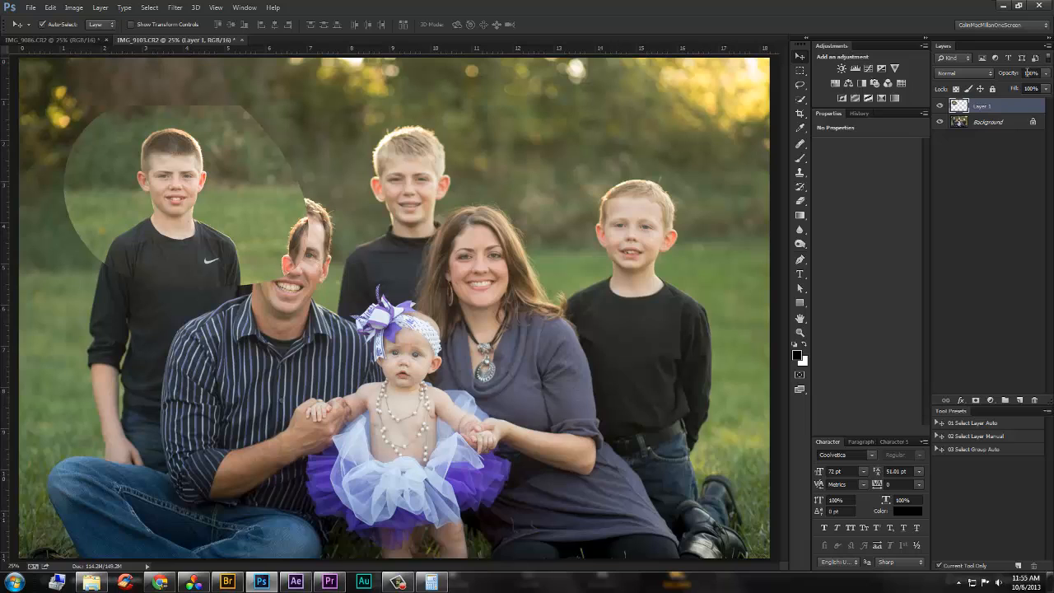
Set the pasted layer's opacity to 50% and align its face with the boy's eye on the layer beneath
key(5)
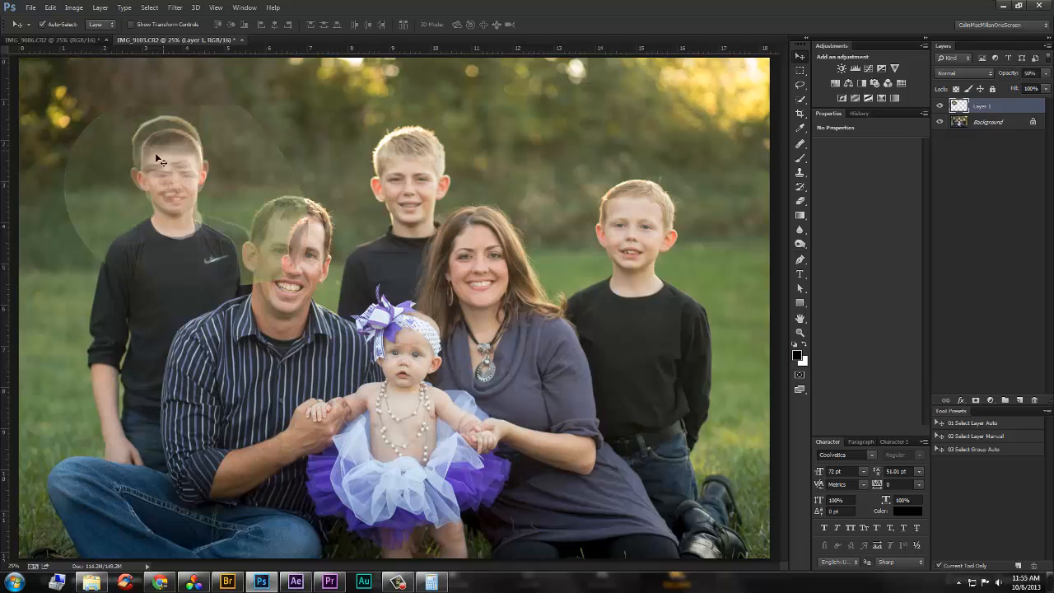
drag(188, 206, 426, 349)
key(z)
key(v)
drag(359, 317, 355, 338)
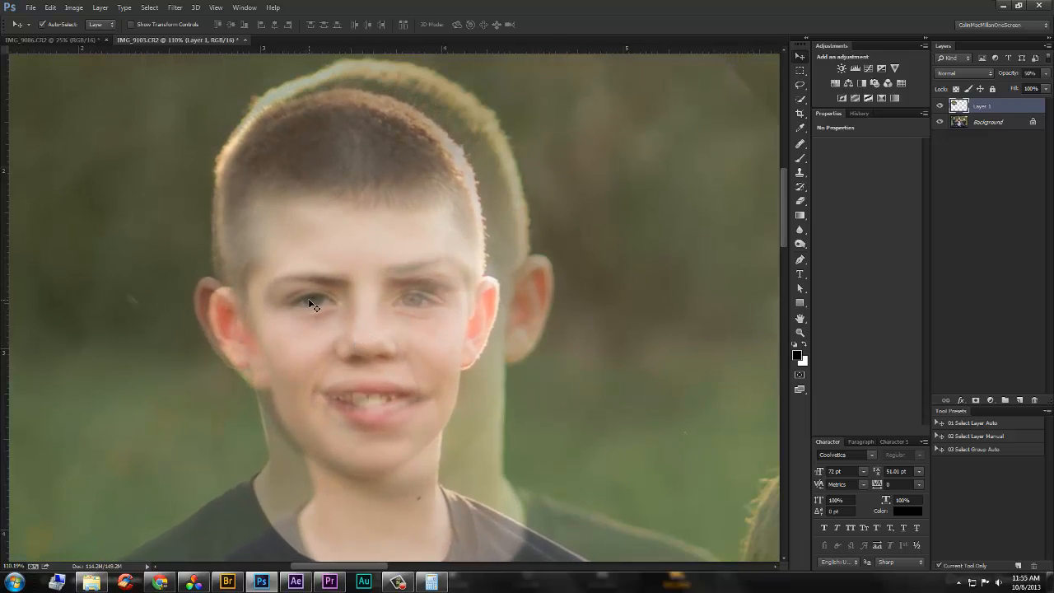
Free-transform the pasted head around the boy's eye, rotating it -6.08° and scaling it to 110.97% to match the face beneath
key(ctrl+t)
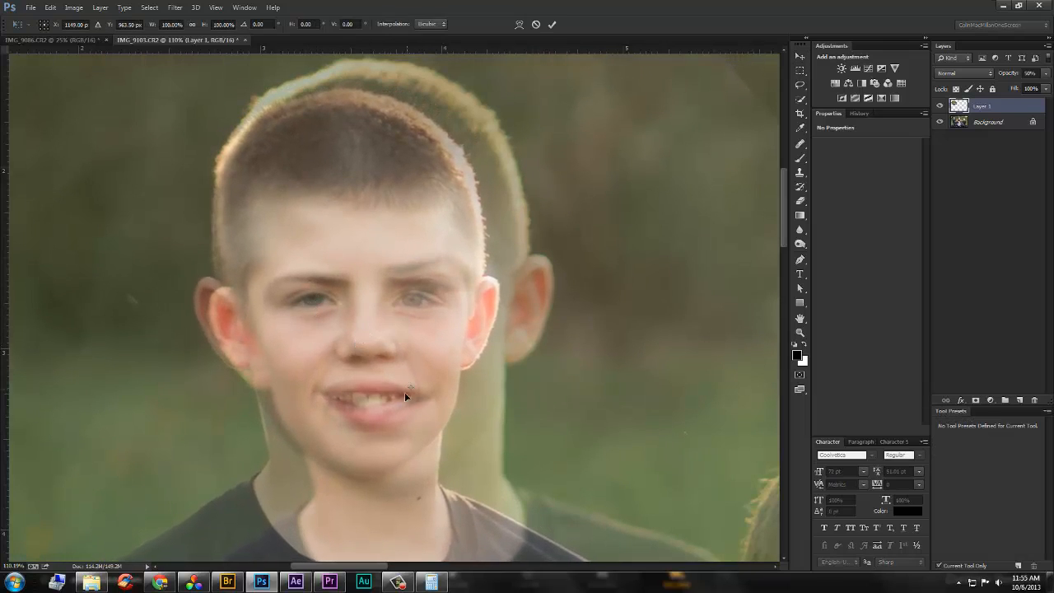
alt+click(314, 299)
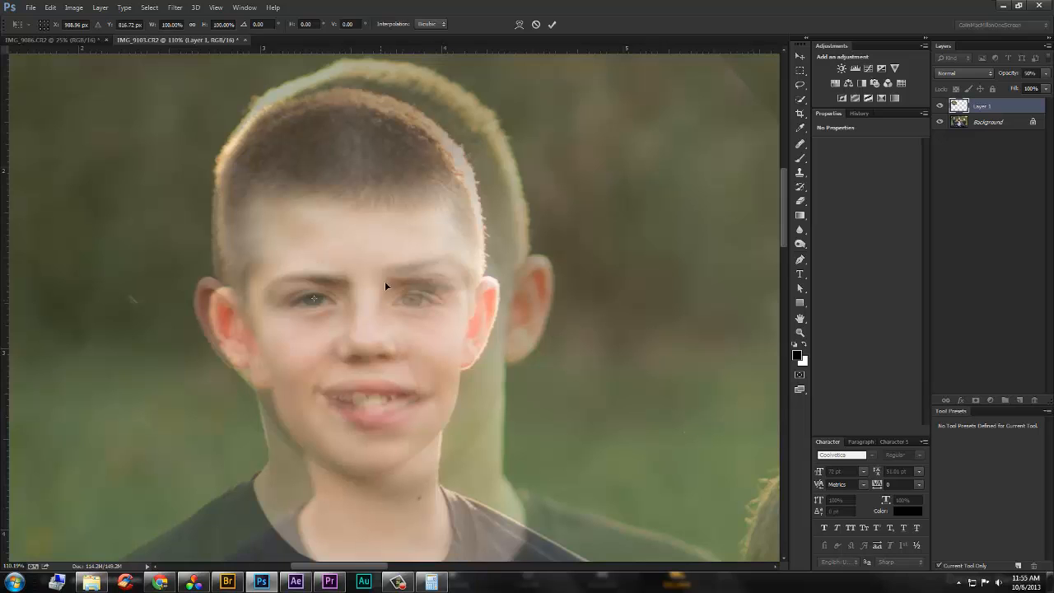
drag(390, 303, 419, 277)
key(ctrl+z)
scroll(344, 227, down, 5)
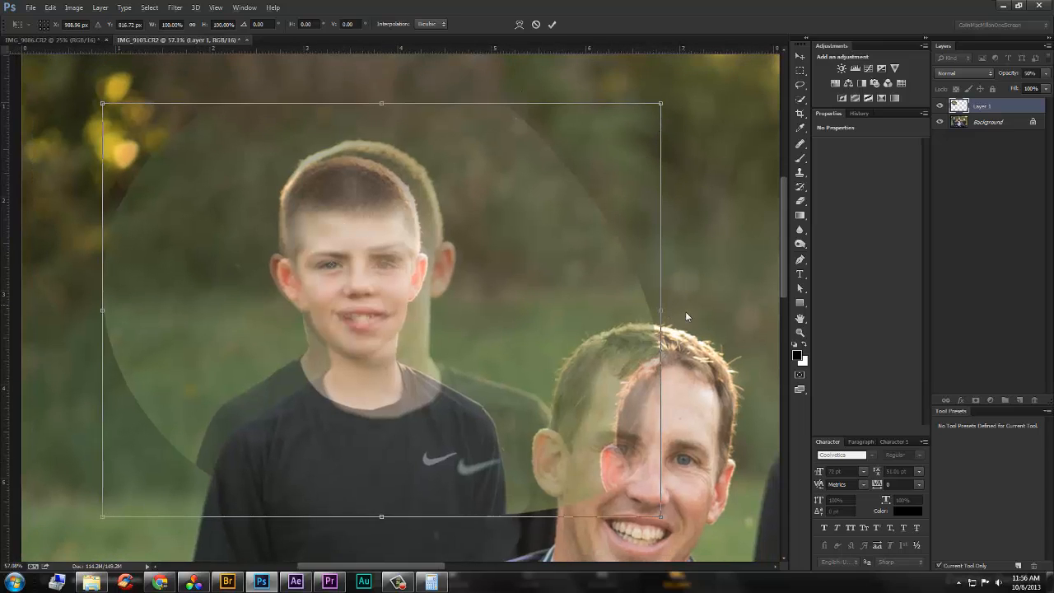
drag(672, 311, 683, 258)
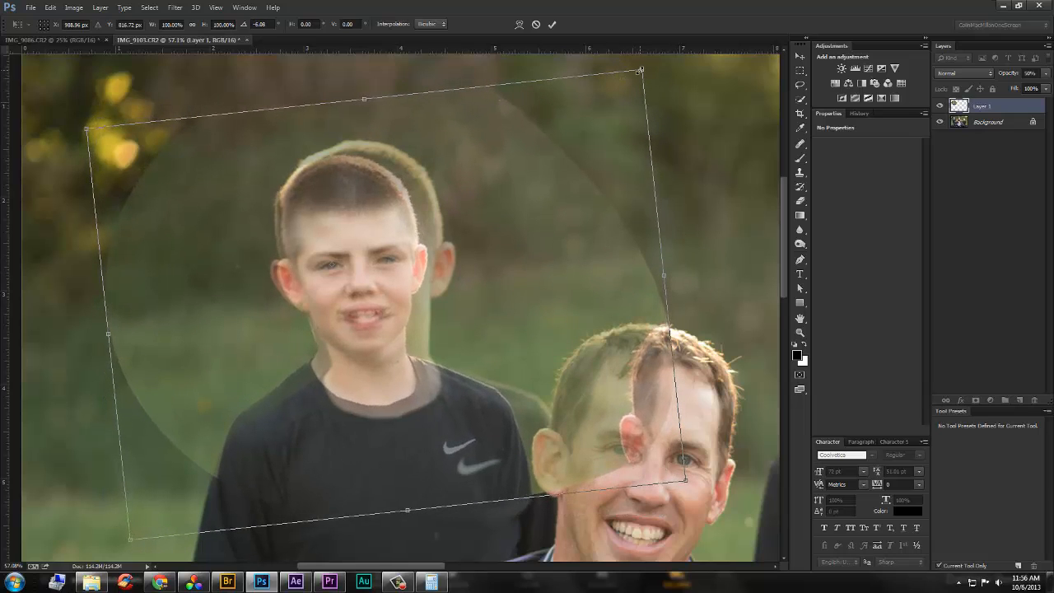
drag(643, 68, 670, 78)
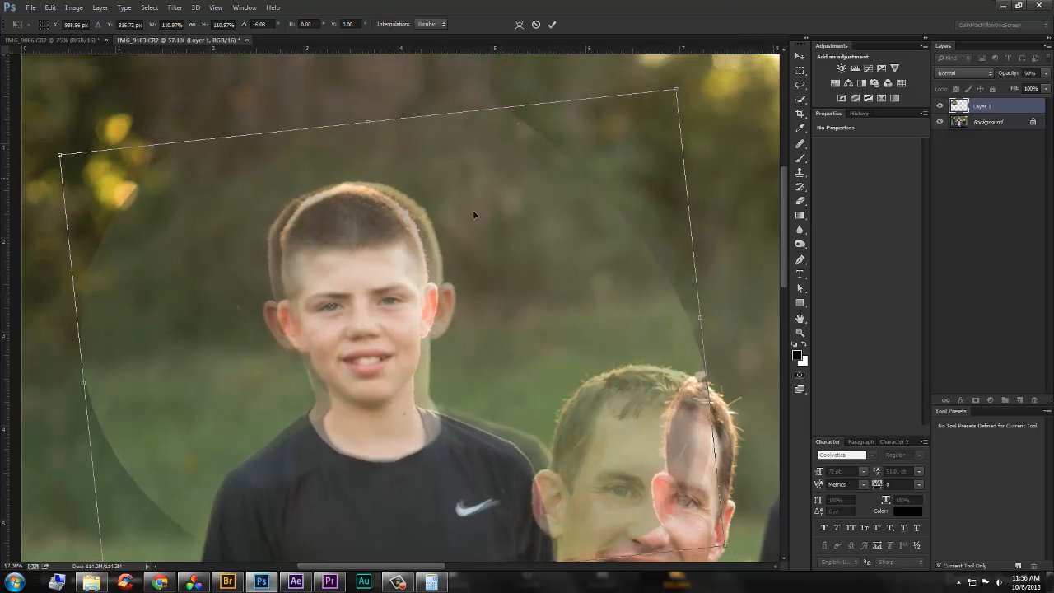
mouse_move(402, 304)
mouse_down()
mouse_move(418, 314)
mouse_move(404, 304)
mouse_up()
key(Return)
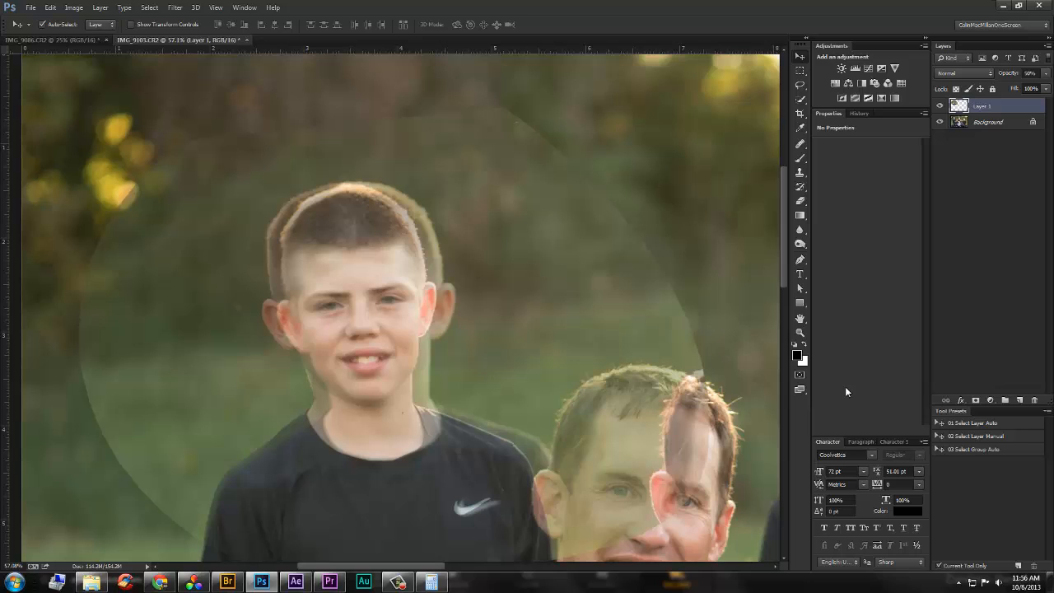
Restore the pasted layer's opacity to 100% and hide it with a black layer mask
key(0)
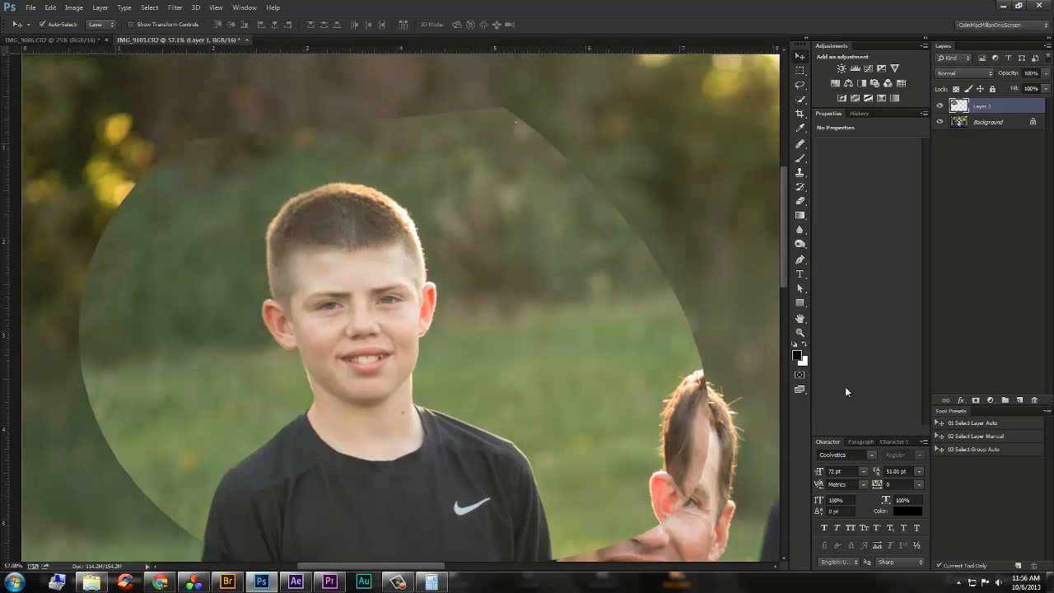
click(976, 400)
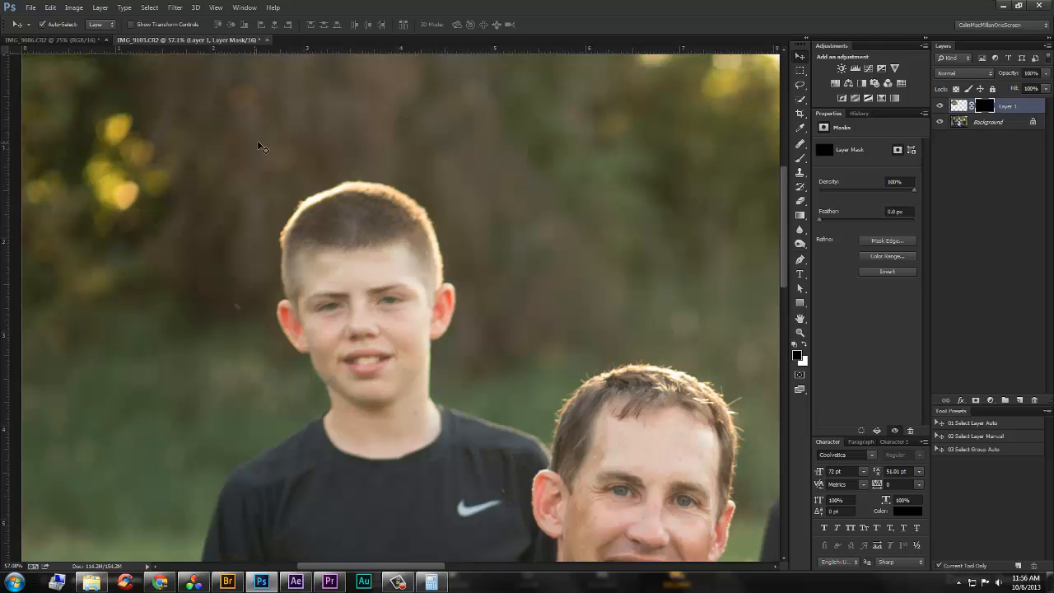
Paint white on the layer mask with the Brush tool to reveal the pasted eyes and mouth
key(b)
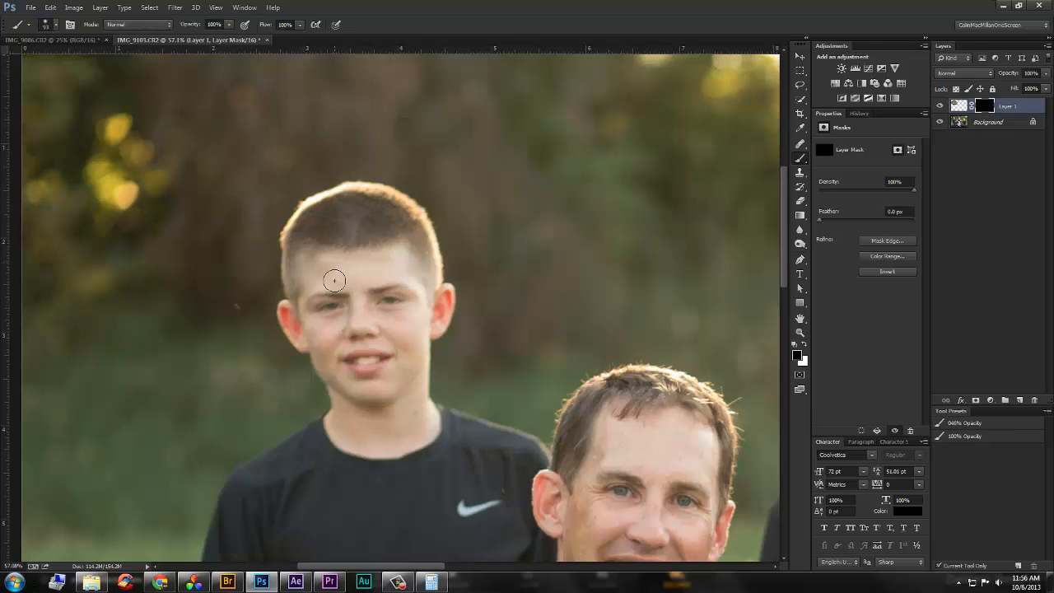
key(x)
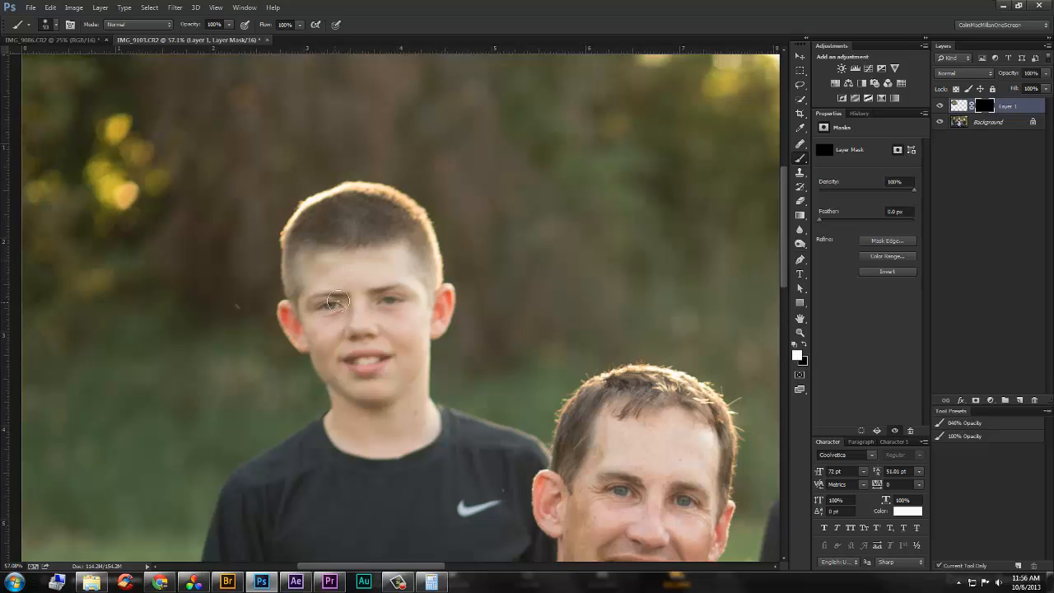
drag(355, 307, 372, 309)
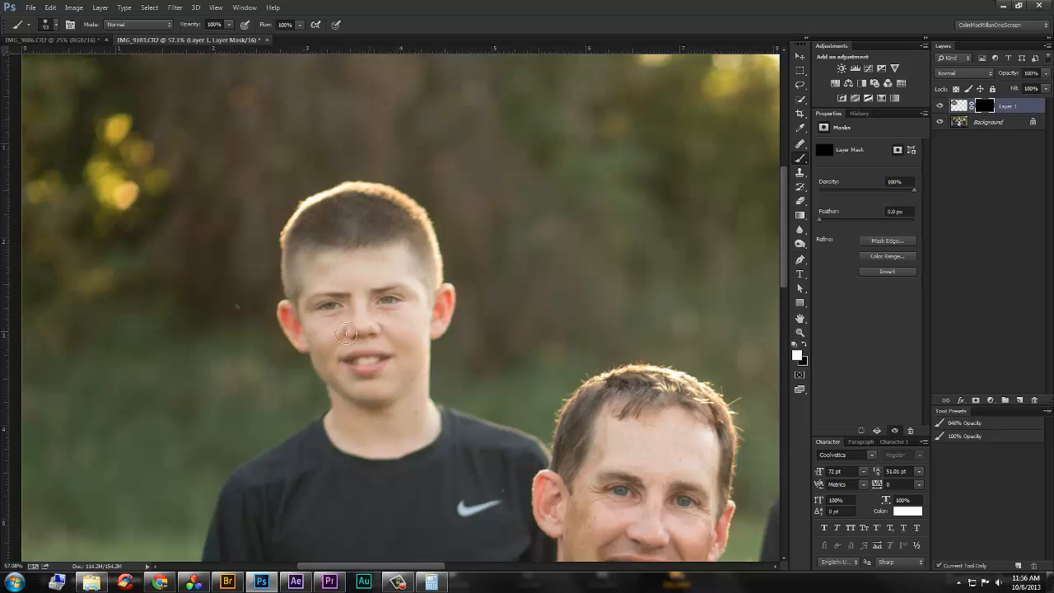
mouse_move(341, 357)
mouse_down()
mouse_move(413, 338)
mouse_move(426, 263)
mouse_move(400, 373)
mouse_move(423, 350)
mouse_move(442, 299)
mouse_move(428, 220)
mouse_move(398, 193)
mouse_move(364, 192)
mouse_move(417, 236)
mouse_move(412, 224)
mouse_move(340, 204)
mouse_move(298, 245)
mouse_move(270, 302)
mouse_move(288, 309)
mouse_move(300, 369)
mouse_move(335, 393)
mouse_move(395, 377)
mouse_up()
Shift the pasted head slightly into place on the boy's body and paint its mask white over the head and neck
key(v)
drag(362, 334, 382, 329)
key(b)
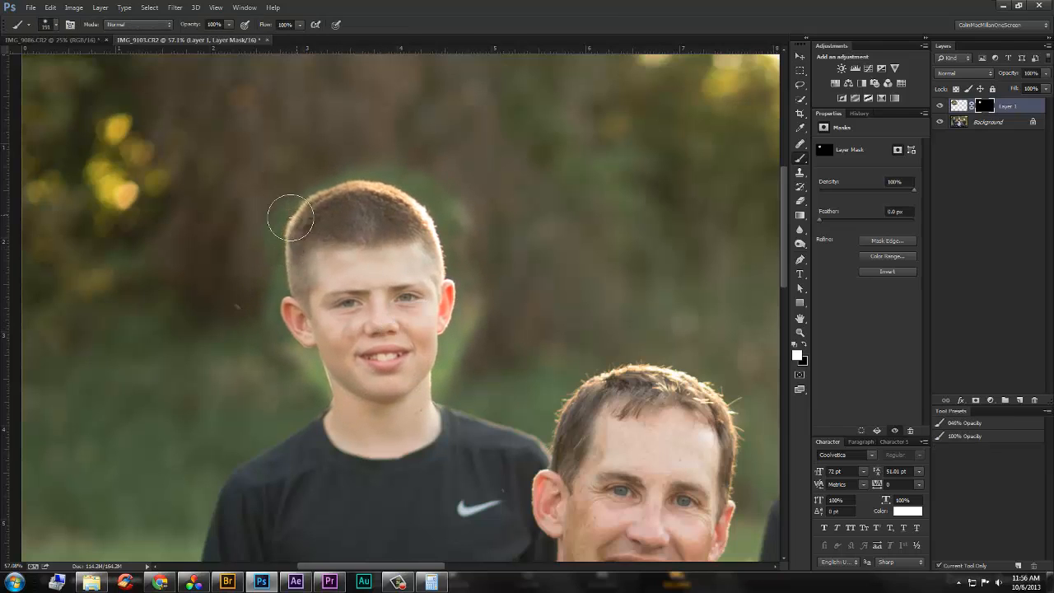
mouse_move(339, 402)
mouse_down()
mouse_move(341, 422)
mouse_move(400, 435)
mouse_move(425, 422)
mouse_up()
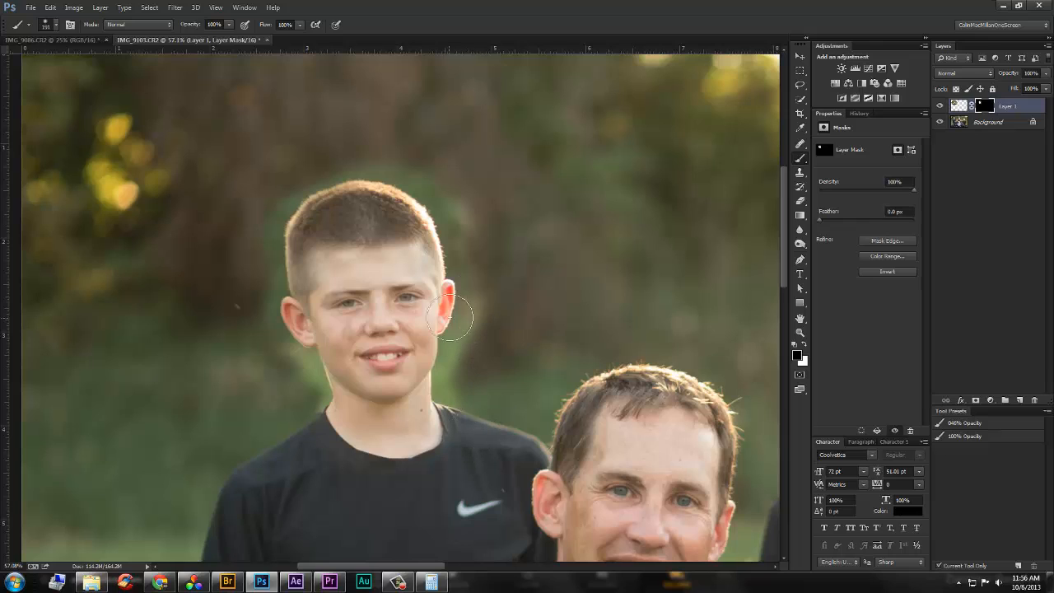
Touch up the mask around the boy's ears and jaw, and paint white along the shirt collar
mouse_move(448, 289)
mouse_down()
mouse_move(403, 169)
mouse_move(347, 178)
mouse_move(290, 224)
mouse_move(280, 306)
mouse_move(294, 360)
mouse_move(342, 402)
mouse_move(369, 411)
mouse_move(326, 368)
mouse_up()
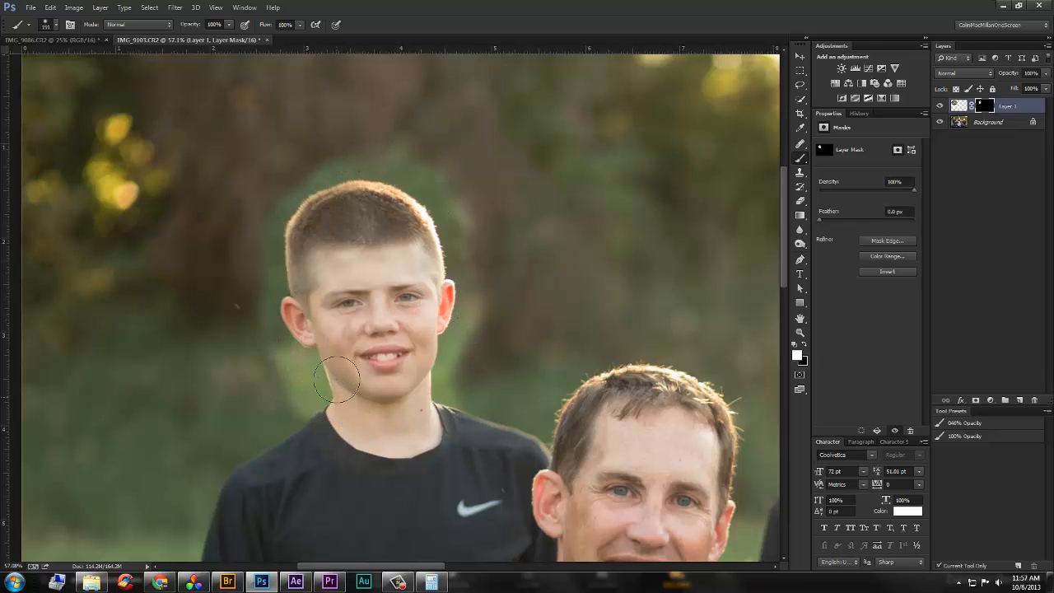
key(x)
key(x)
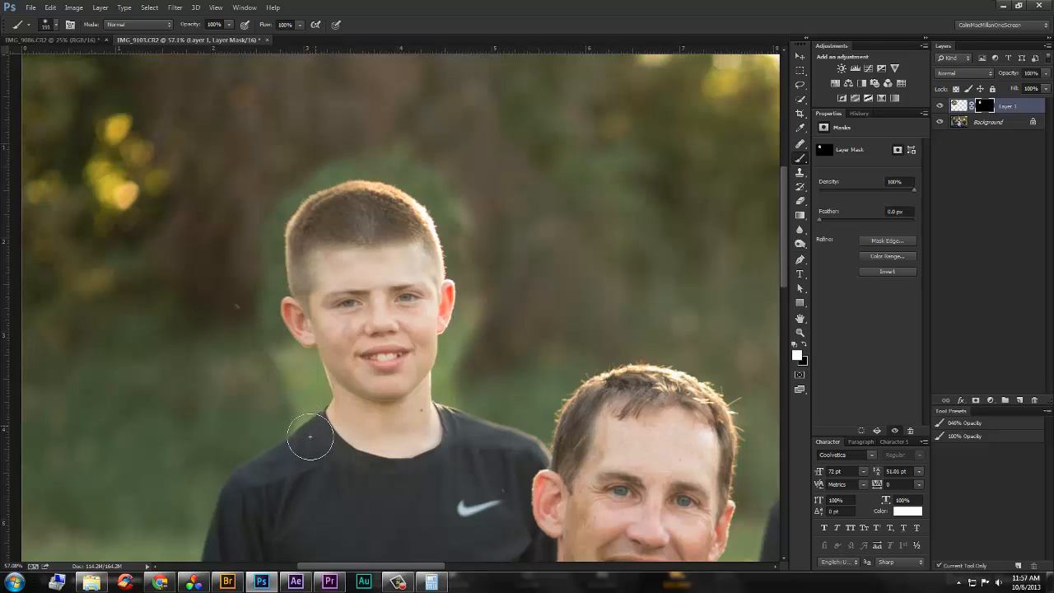
mouse_move(363, 445)
mouse_down()
mouse_move(470, 424)
mouse_move(452, 425)
mouse_up()
Set the brush to black at 20% opacity and soften the mask over the boy's shoulder near the collar
key(x)
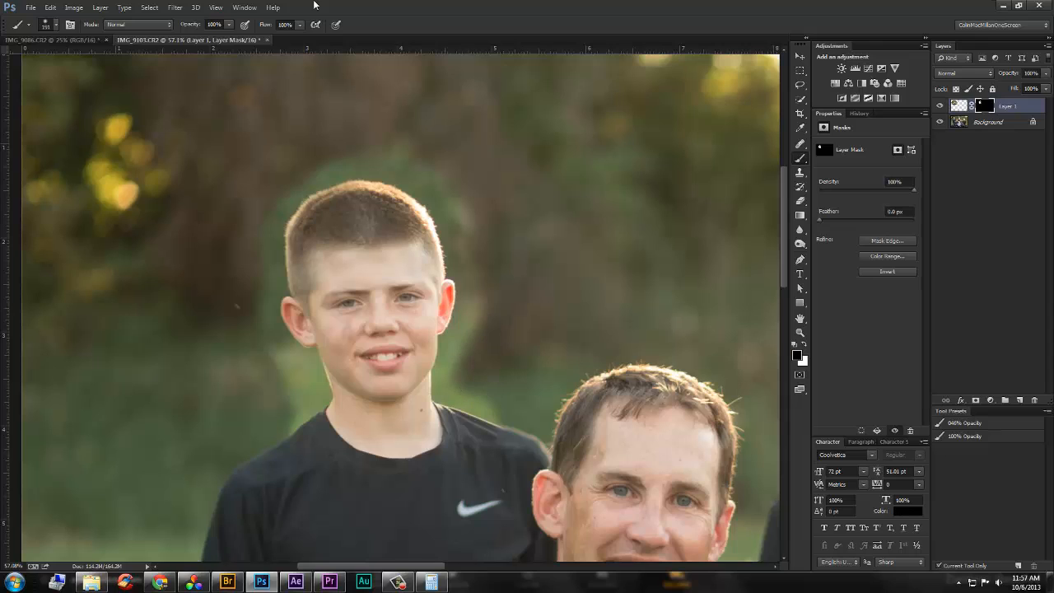
click(183, 25)
text(20)
key(Return)
drag(486, 431, 514, 425)
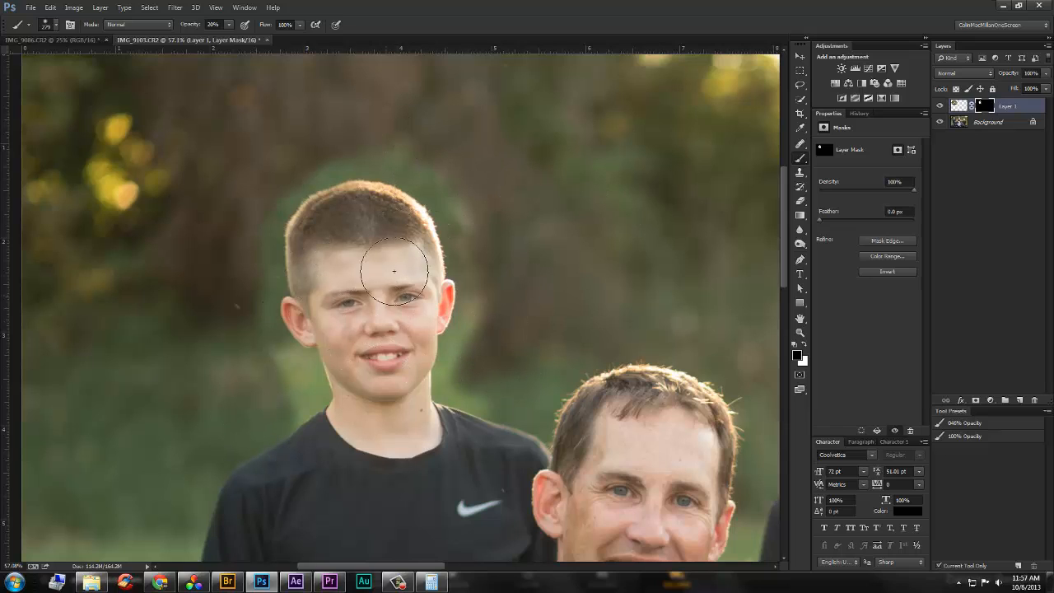
Isolate the pasted head layer, paint white over the mask gaps in the face and neck, and show the background again
key(x)
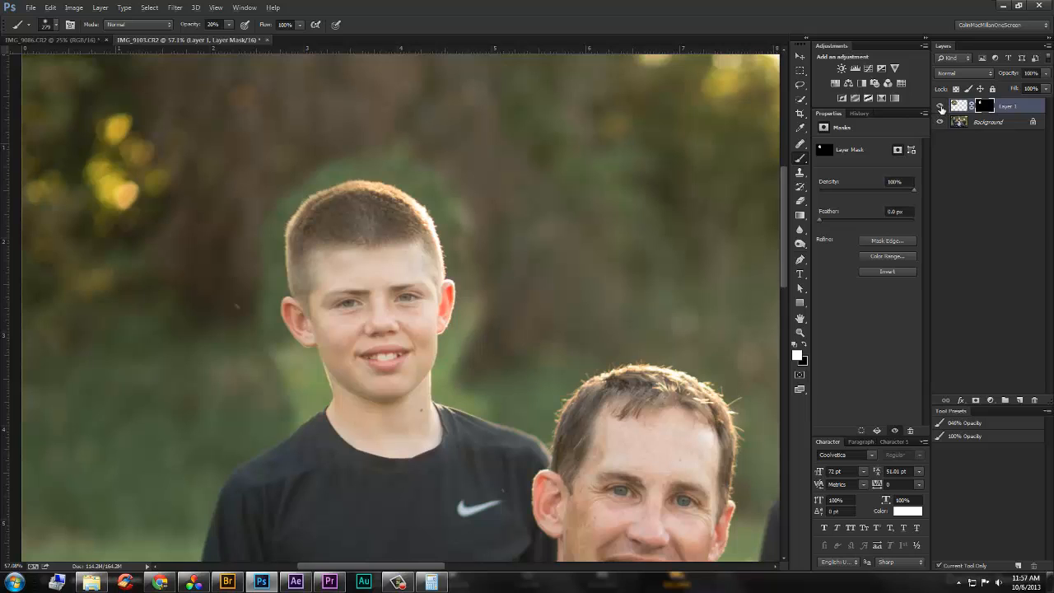
alt+click(941, 105)
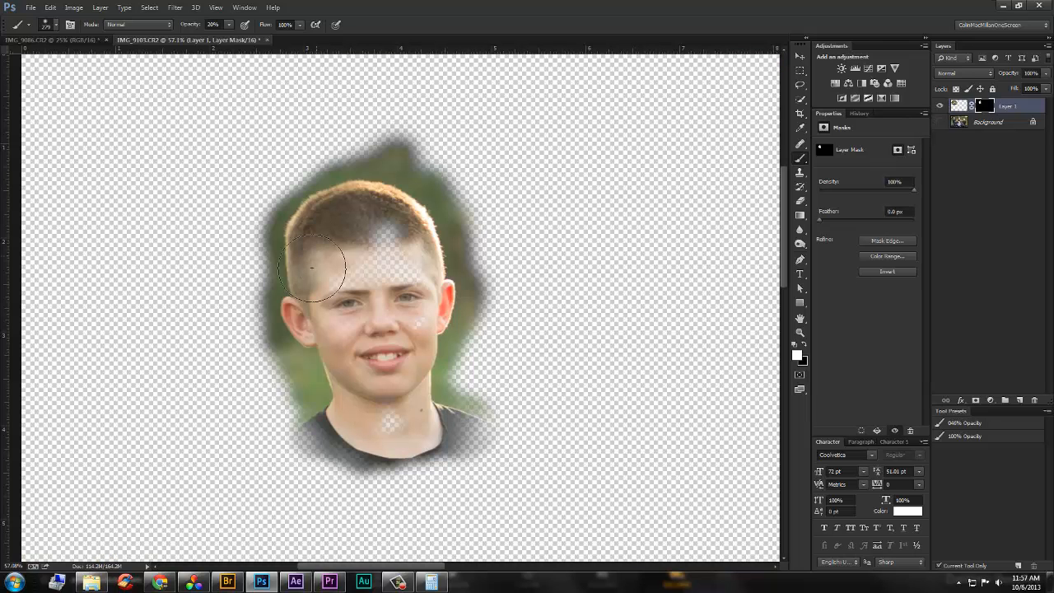
drag(190, 23, 278, 38)
mouse_move(364, 255)
mouse_down()
mouse_move(379, 244)
mouse_move(371, 246)
mouse_up()
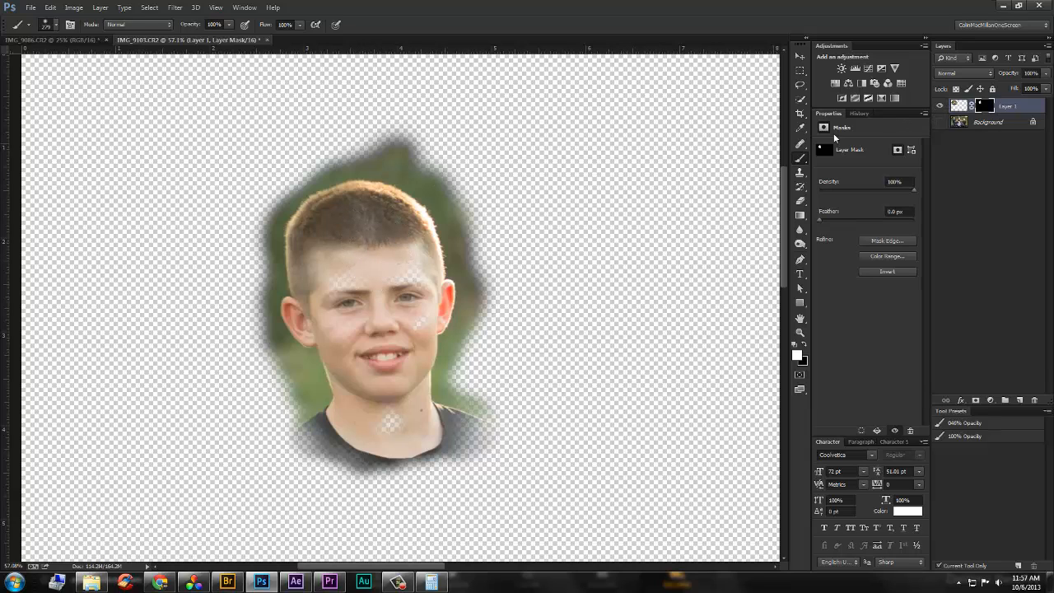
mouse_move(413, 244)
mouse_down()
mouse_move(341, 285)
mouse_move(403, 306)
mouse_move(394, 400)
mouse_move(406, 375)
mouse_up()
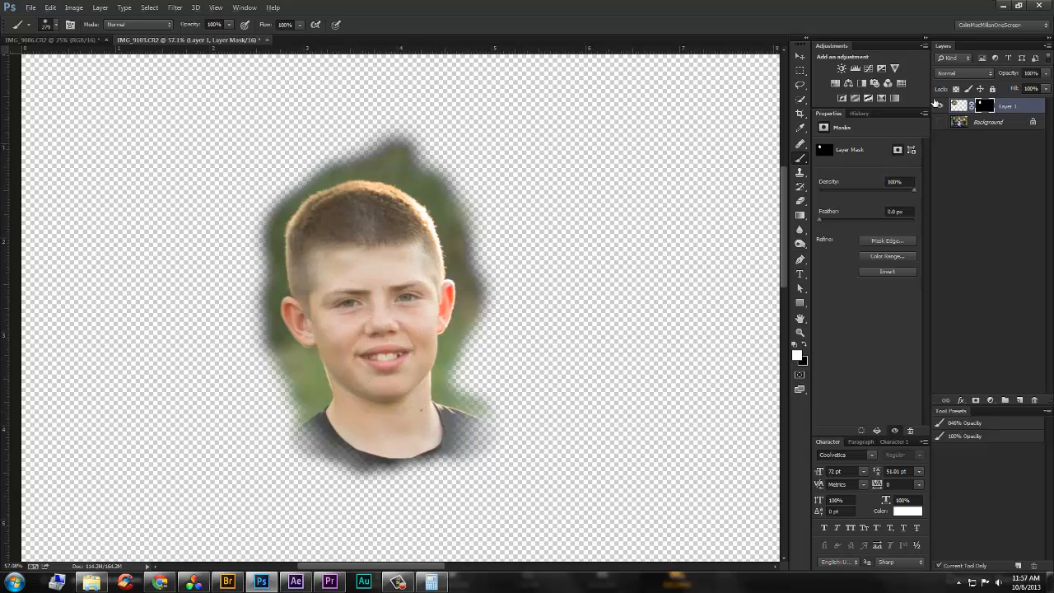
click(940, 121)
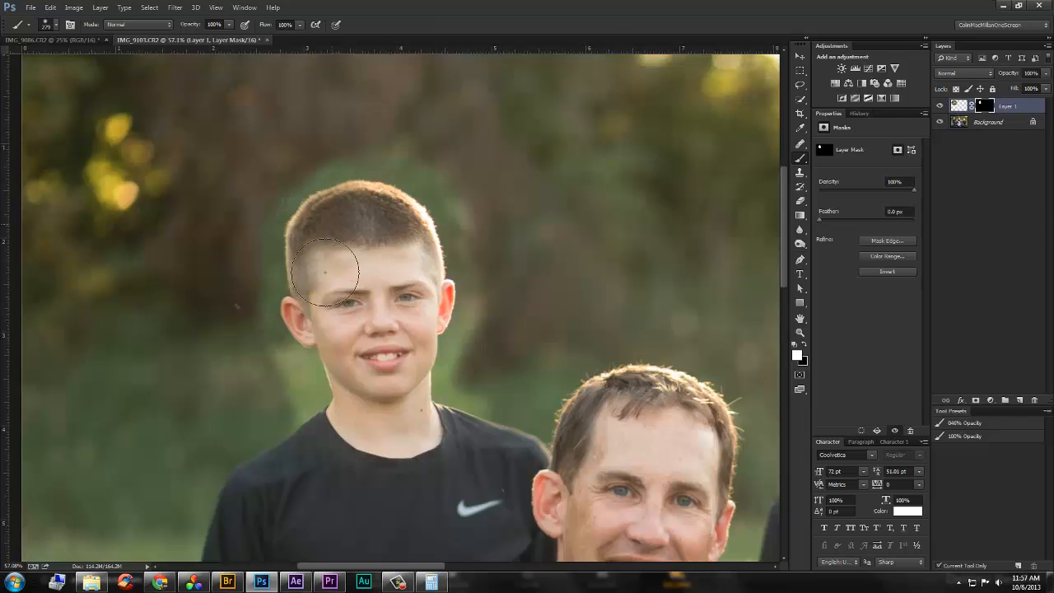
Refine the mask edge around the boy's hair, ears, neck and shoulders with a size 72 Refine Radius brush, output to Layer Mask
key(z)
mouse_move(416, 390)
mouse_down()
mouse_move(369, 385)
mouse_move(412, 385)
mouse_up()
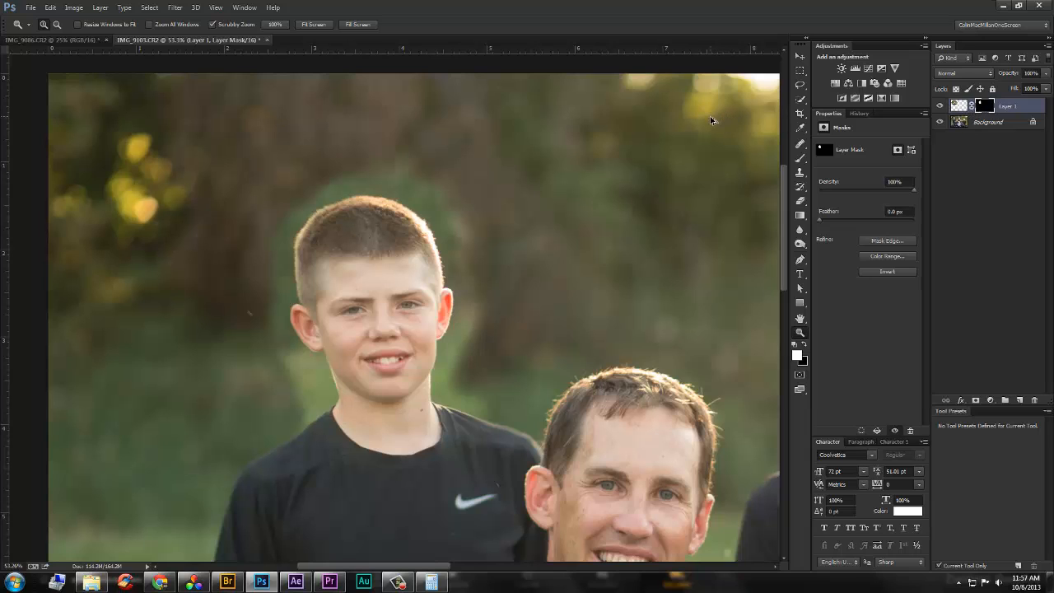
key(ctrl+alt+r)
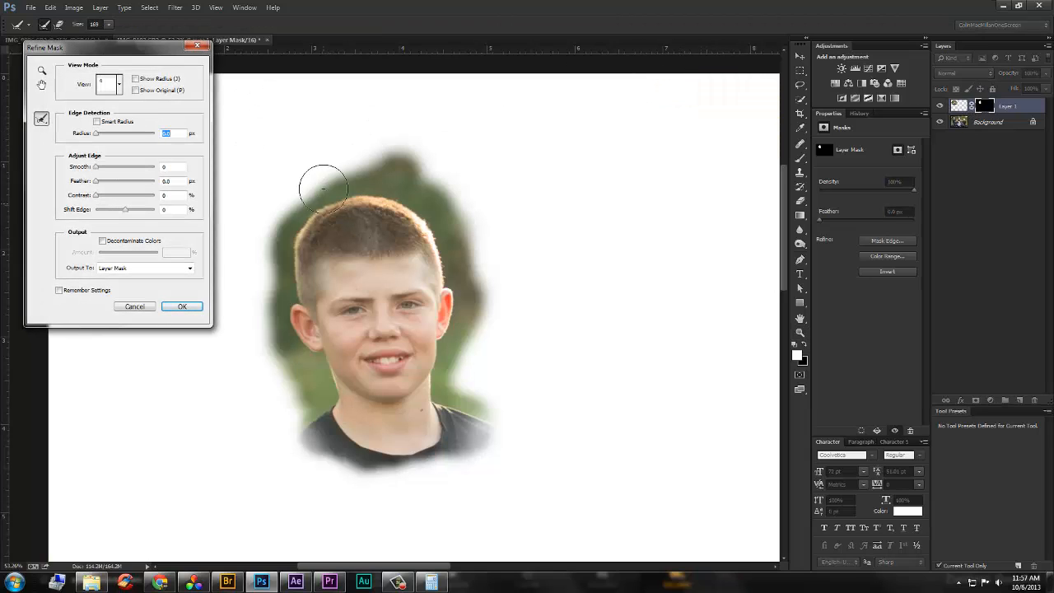
drag(322, 211, 311, 218)
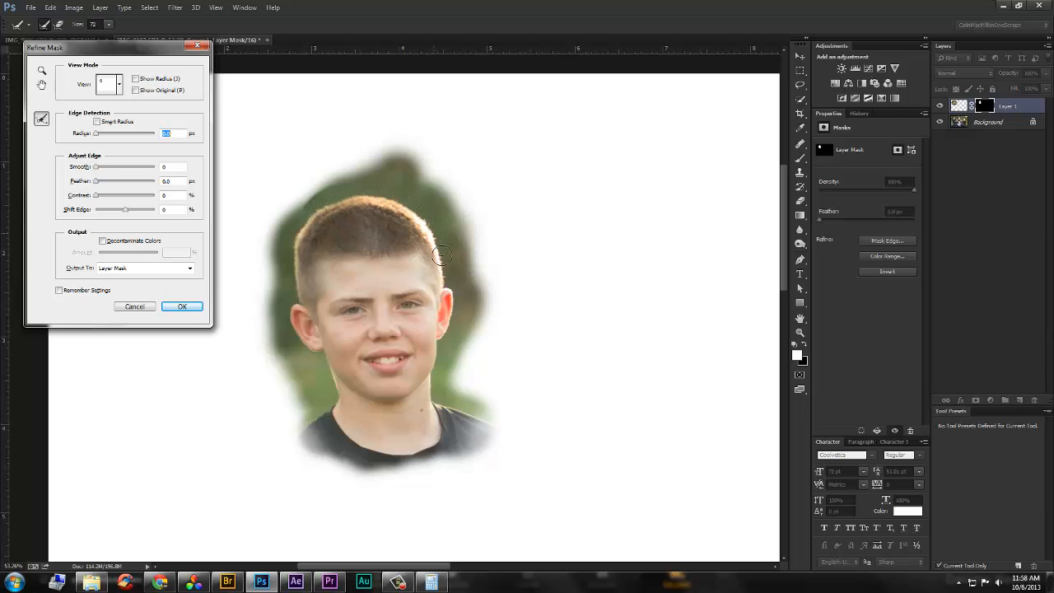
mouse_move(456, 288)
mouse_down()
mouse_move(478, 318)
mouse_move(459, 330)
mouse_up()
mouse_move(442, 367)
mouse_down()
mouse_move(446, 394)
mouse_move(472, 418)
mouse_move(464, 409)
mouse_up()
mouse_move(441, 376)
mouse_down()
mouse_move(466, 294)
mouse_move(446, 238)
mouse_up()
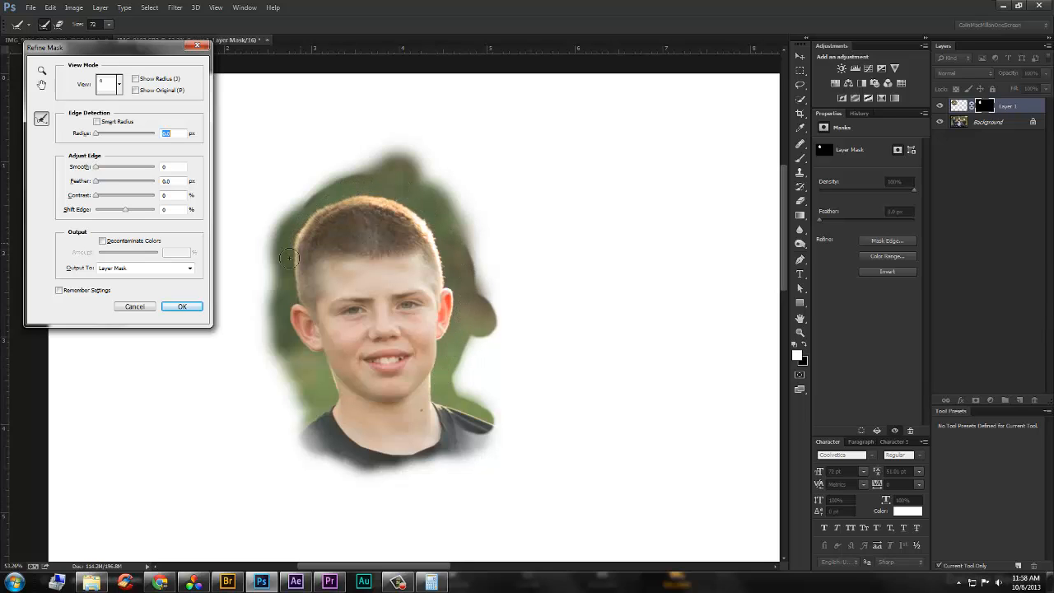
mouse_move(316, 357)
mouse_down()
mouse_move(332, 398)
mouse_move(293, 449)
mouse_up()
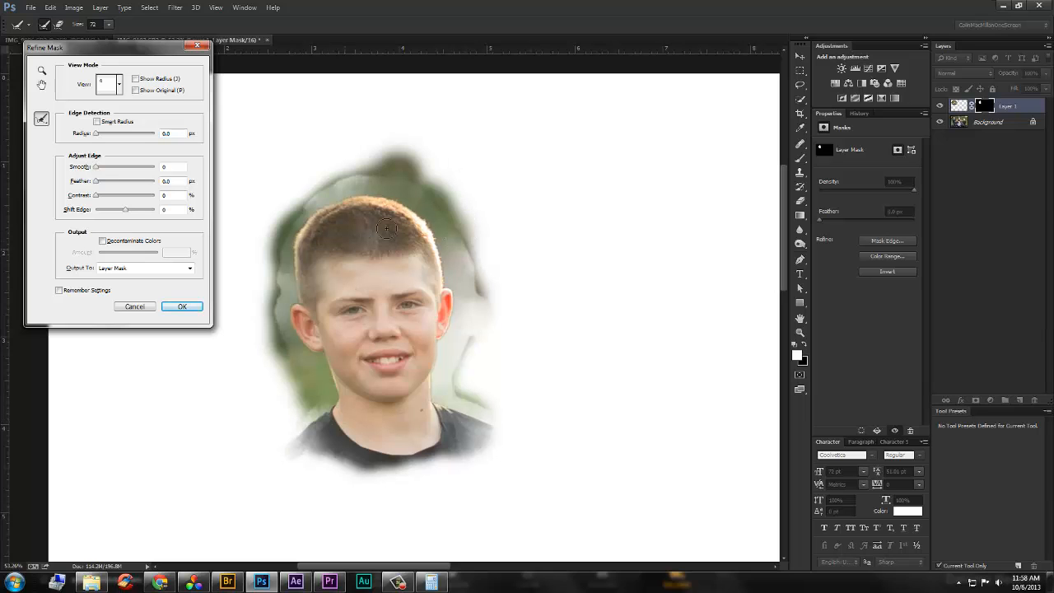
click(162, 303)
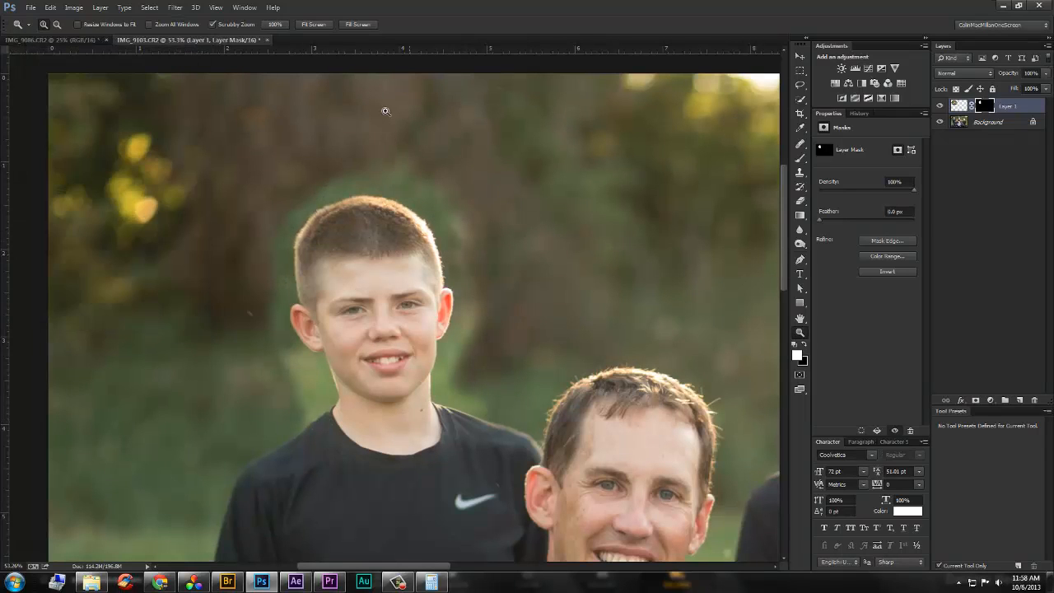
Paint black on the layer mask at 100% opacity with a soft 119 px brush to hide the green halo around the boy's head
alt+drag(362, 170, 349, 170)
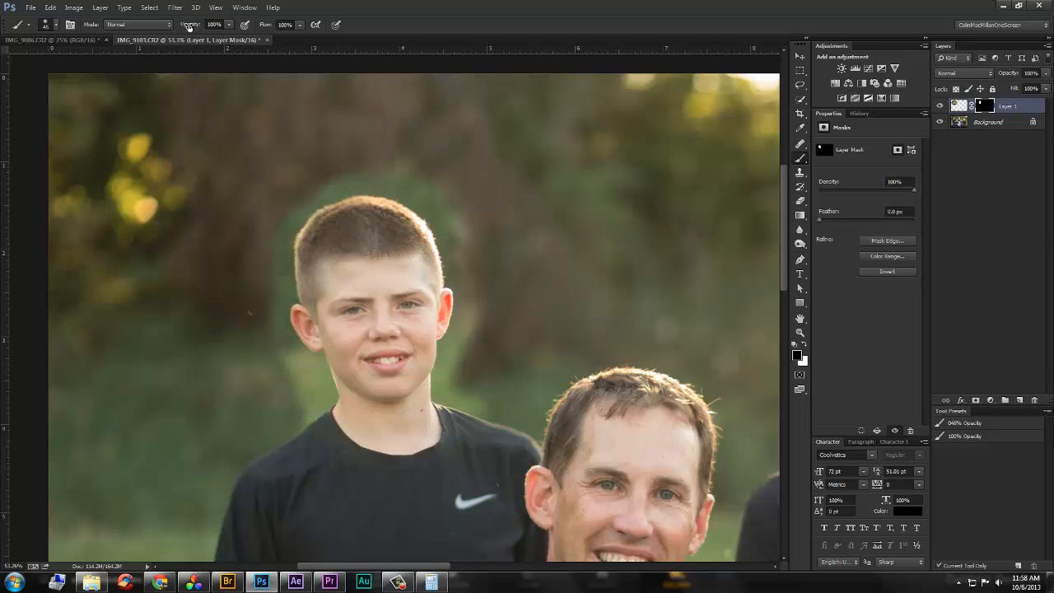
alt+drag(359, 163, 387, 167)
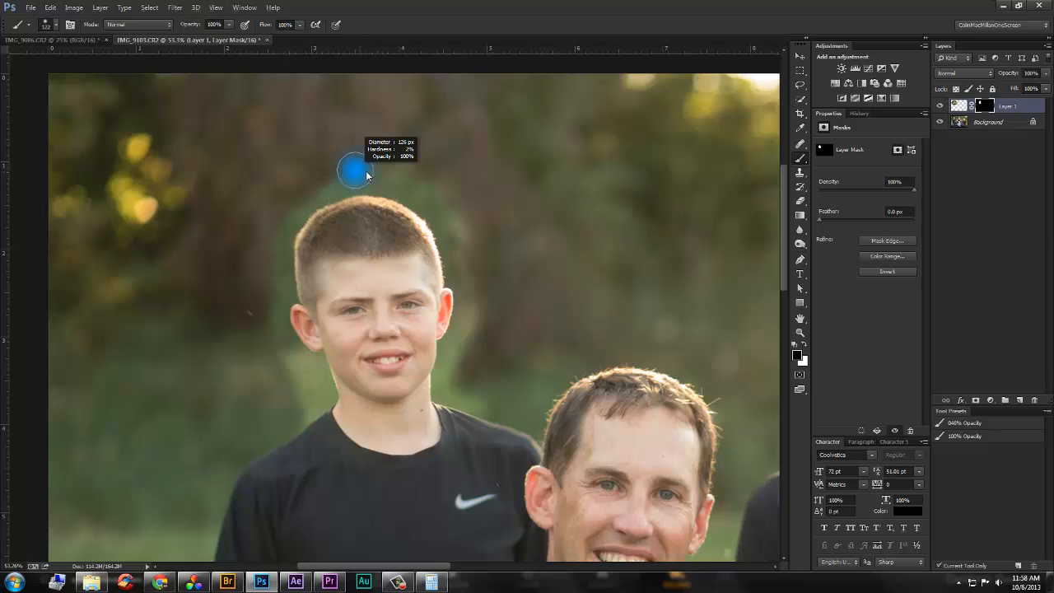
mouse_move(425, 202)
mouse_down()
mouse_move(468, 284)
mouse_move(445, 376)
mouse_move(489, 407)
mouse_up()
mouse_move(257, 347)
mouse_down()
mouse_move(303, 386)
mouse_move(307, 405)
mouse_up()
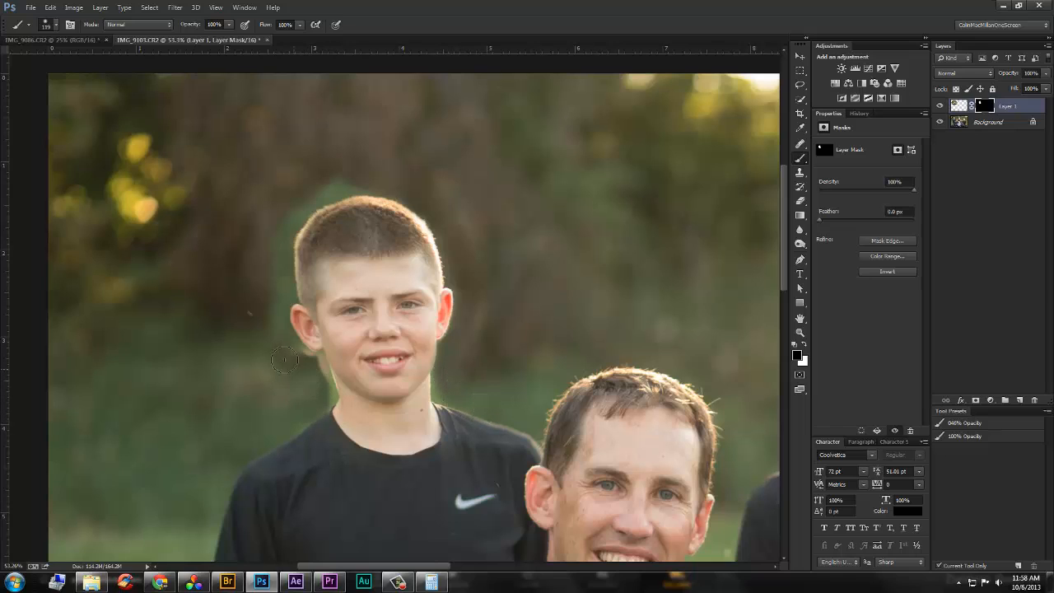
mouse_move(285, 360)
mouse_down()
mouse_move(265, 308)
mouse_move(279, 237)
mouse_move(297, 204)
mouse_move(366, 180)
mouse_up()
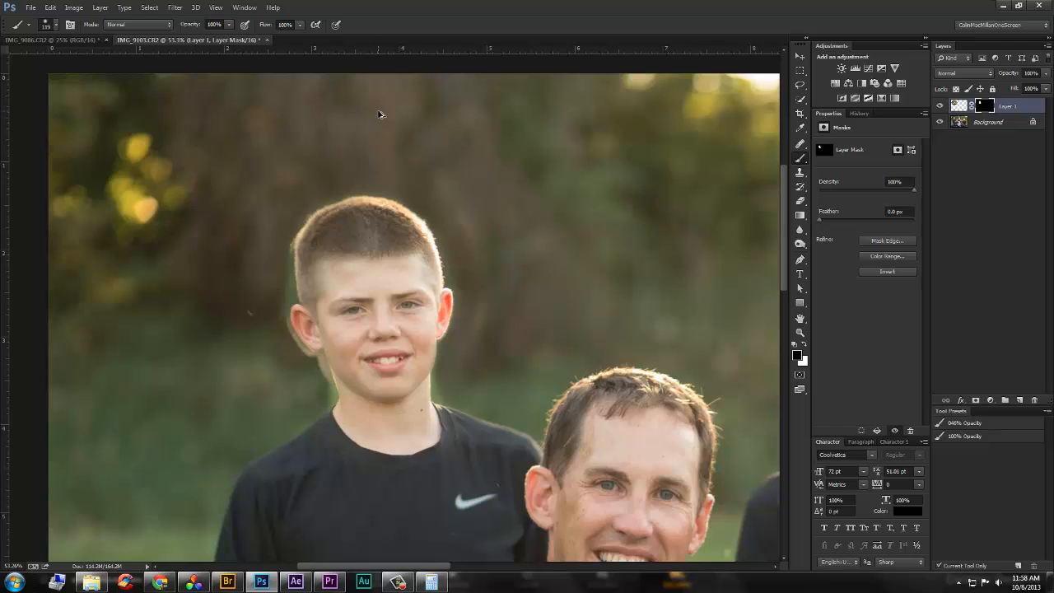
Refine the mask edge around the boy's hair, ears, jaw and neck, output to Layer Mask, and inspect the head layer alone
key(ctrl+alt+r)
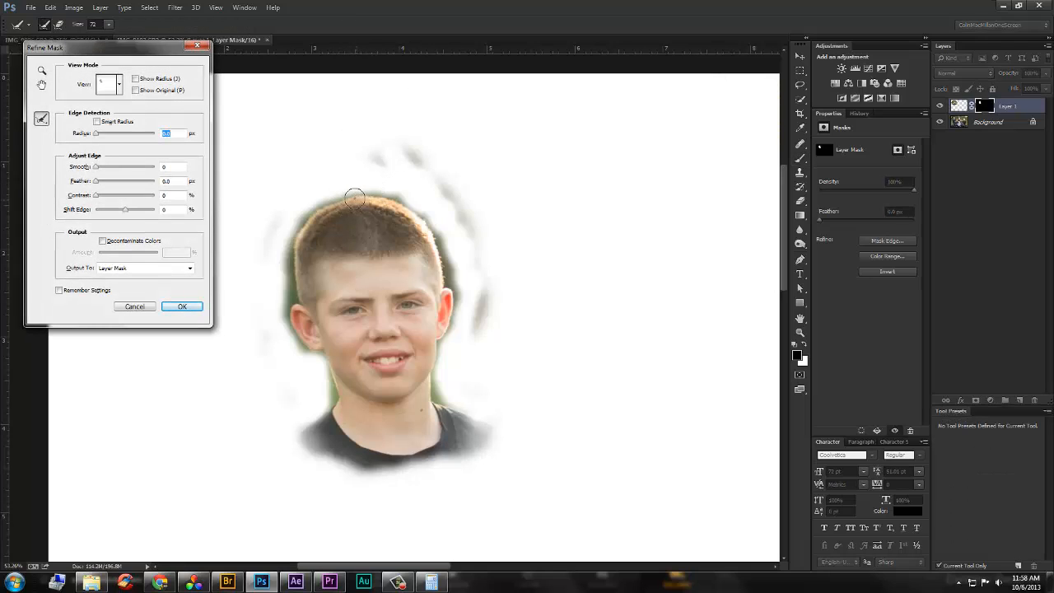
mouse_move(354, 197)
mouse_down()
mouse_move(314, 215)
mouse_move(293, 239)
mouse_move(289, 310)
mouse_up()
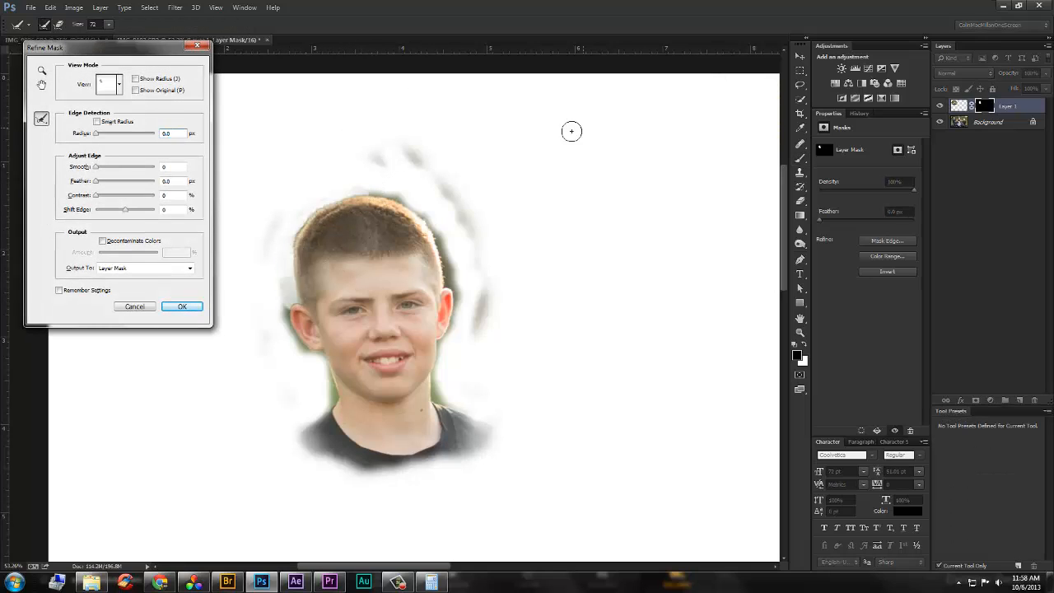
mouse_move(352, 191)
mouse_down()
mouse_move(422, 223)
mouse_move(447, 287)
mouse_move(365, 179)
mouse_move(449, 255)
mouse_move(467, 294)
mouse_move(454, 236)
mouse_move(451, 314)
mouse_move(458, 309)
mouse_move(451, 289)
mouse_move(434, 389)
mouse_move(469, 416)
mouse_up()
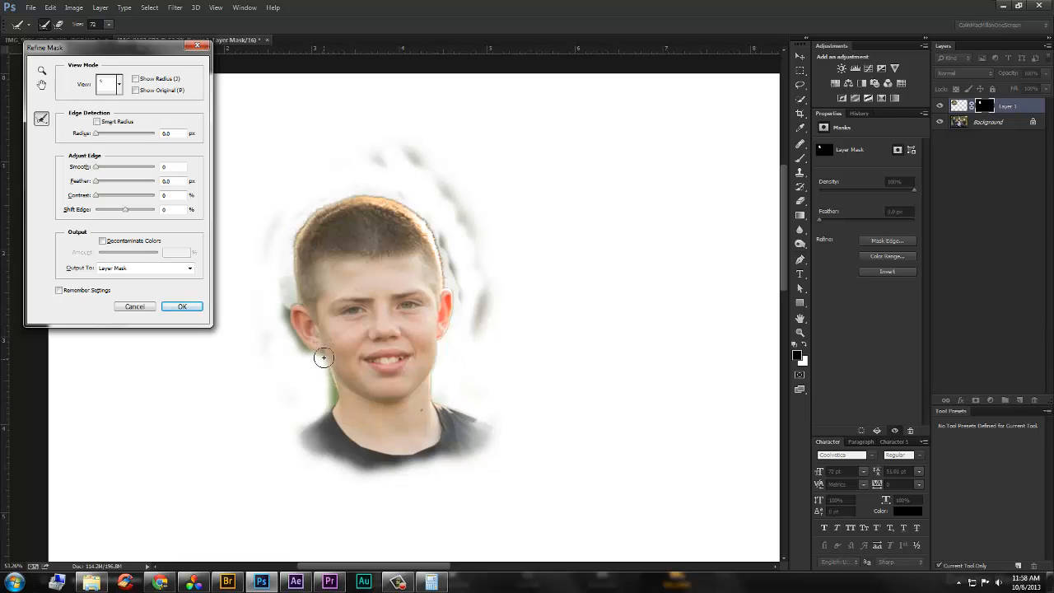
mouse_move(324, 357)
mouse_down()
mouse_move(329, 401)
mouse_move(334, 392)
mouse_move(320, 412)
mouse_up()
mouse_move(312, 351)
mouse_down()
mouse_move(296, 267)
mouse_move(308, 225)
mouse_move(339, 184)
mouse_up()
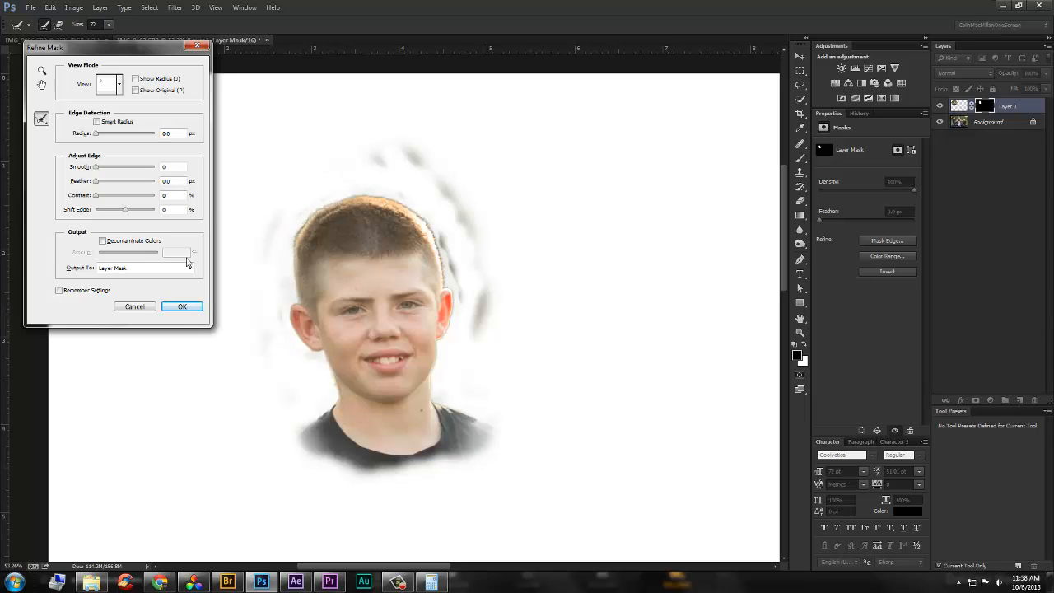
click(182, 306)
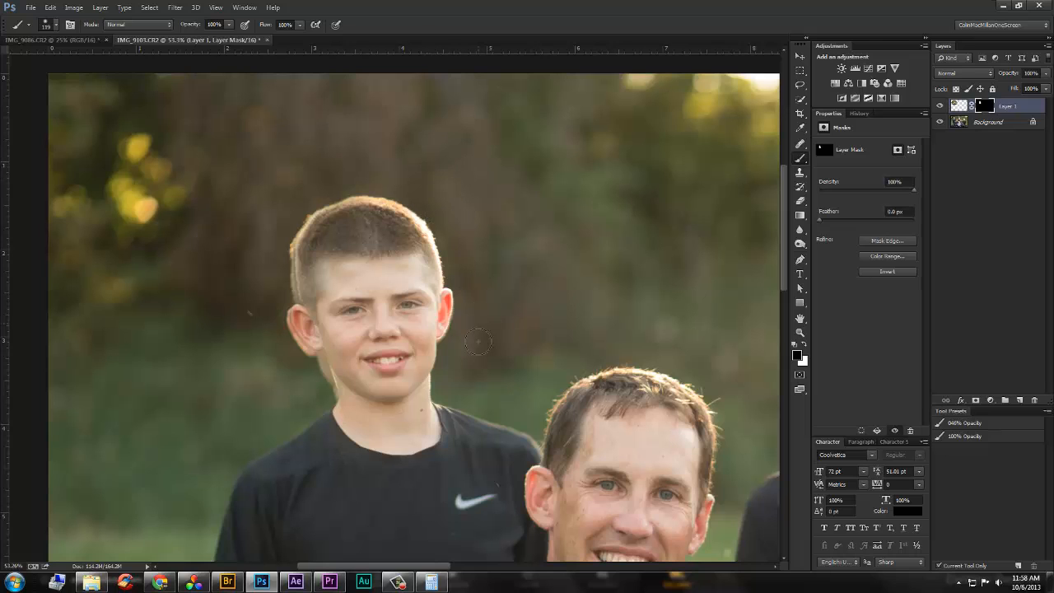
alt+click(940, 106)
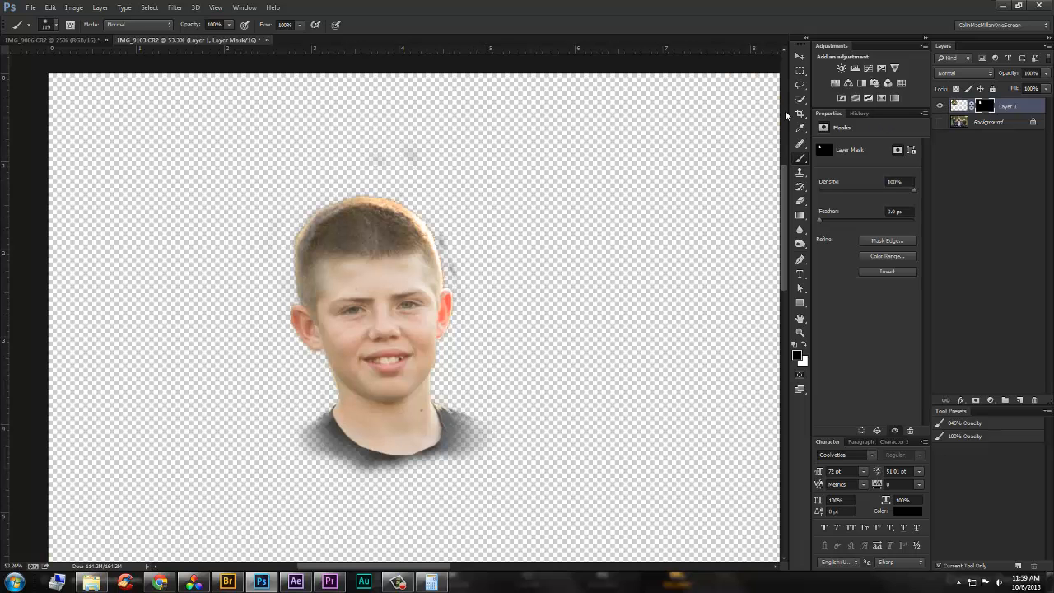
alt+click(941, 107)
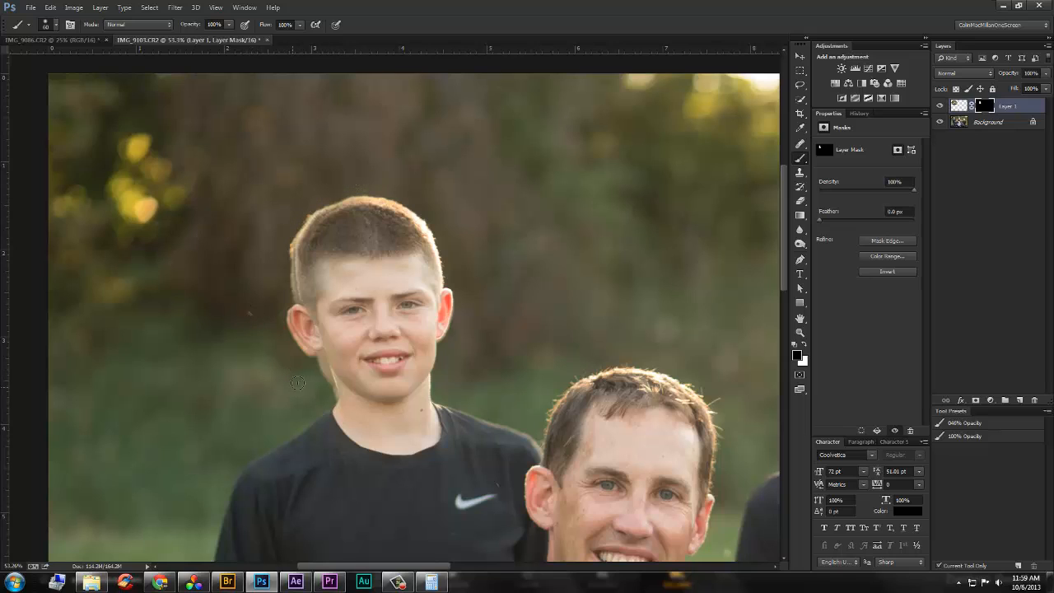
Hide the pasted head layer and duplicate the Background layer
click(940, 107)
key(j)
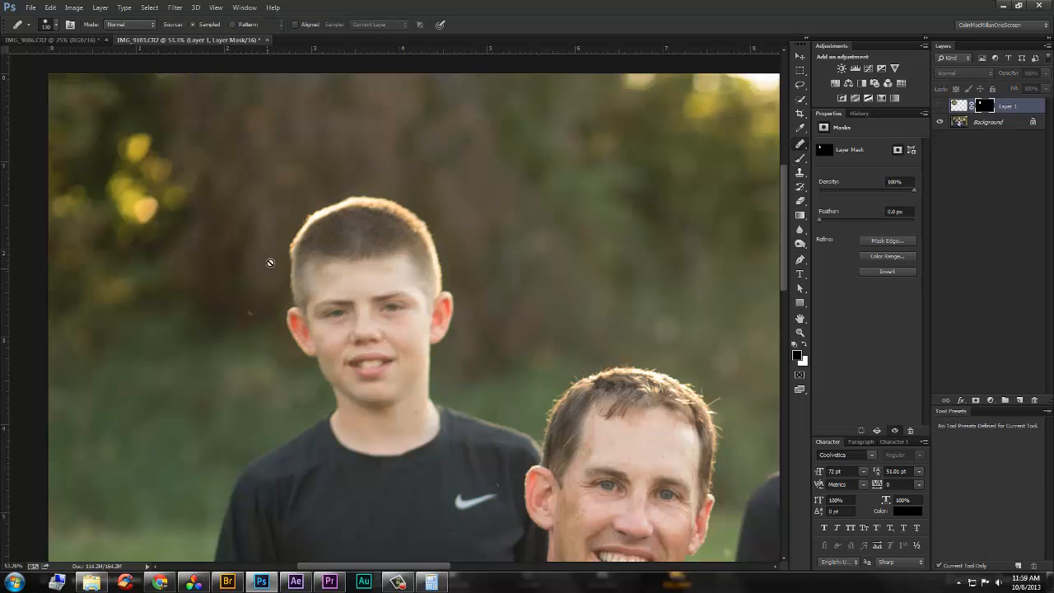
click(992, 122)
key(ctrl+j)
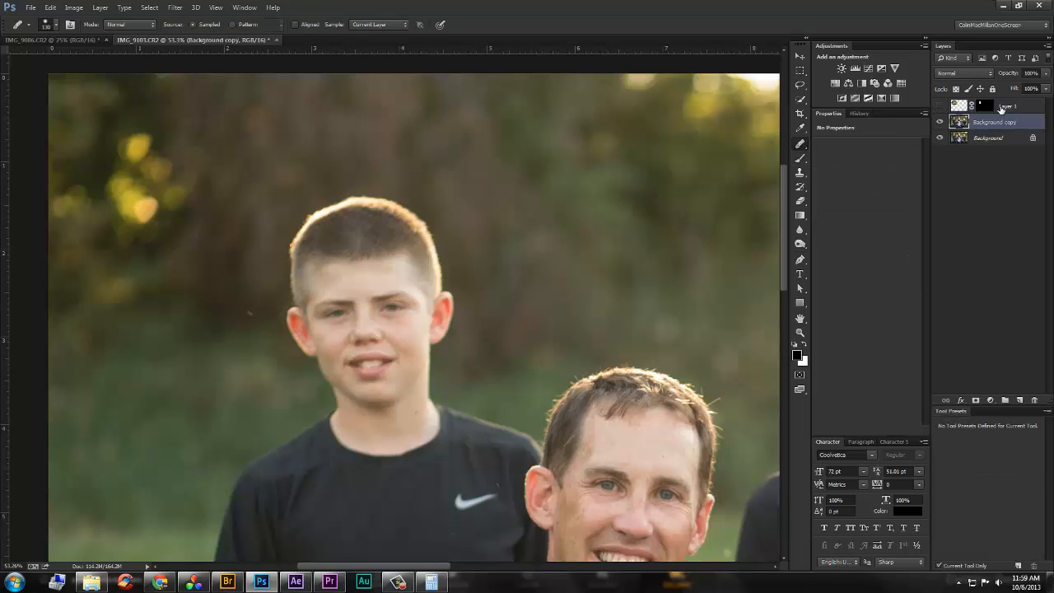
Remove the boy's original head from the background copy with a 278 px Healing Brush, sampling the surrounding trees and grass
drag(357, 308, 313, 306)
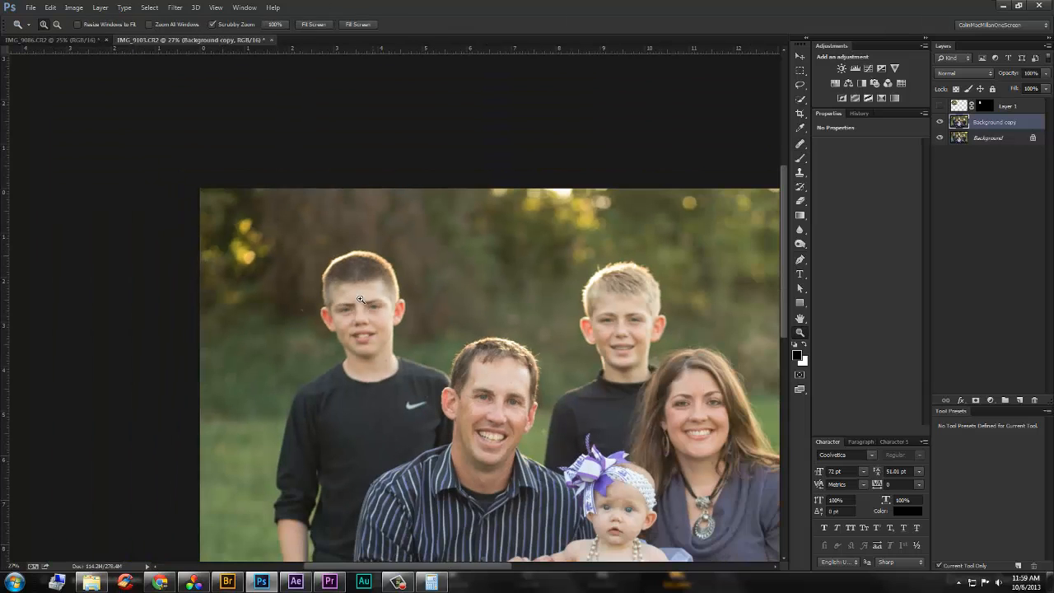
drag(402, 292, 415, 295)
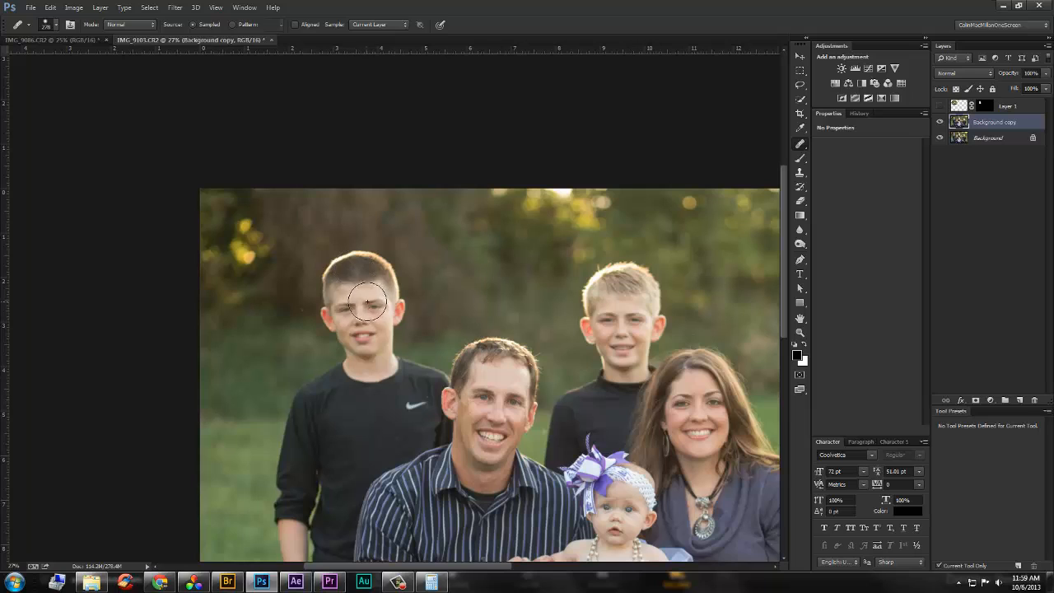
mouse_move(385, 303)
mouse_down()
mouse_move(384, 272)
mouse_move(351, 264)
mouse_move(353, 303)
mouse_move(365, 301)
mouse_move(374, 336)
mouse_up()
drag(377, 293, 386, 279)
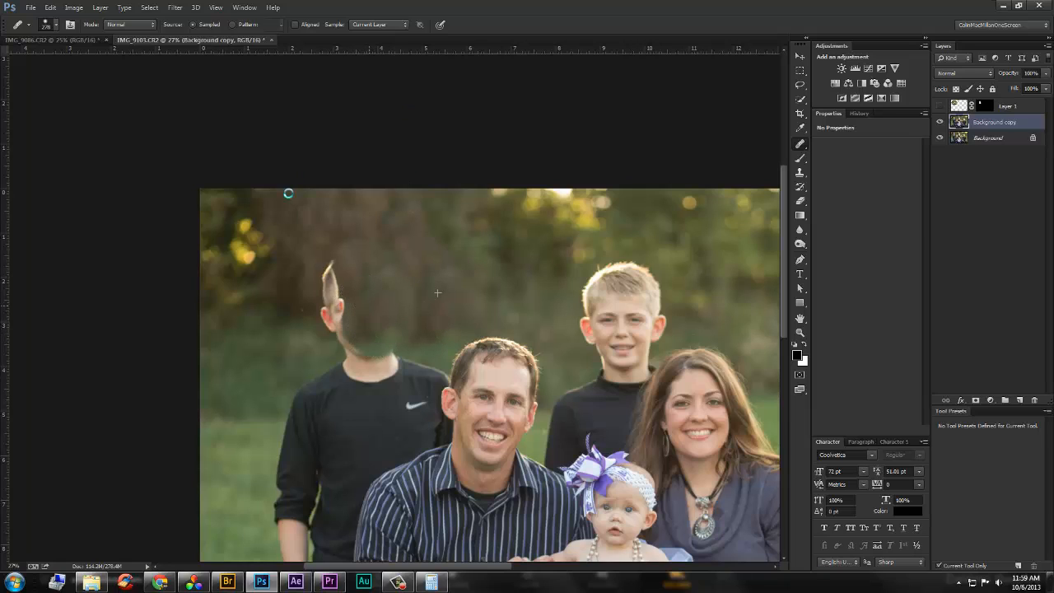
alt+click(305, 253)
mouse_move(344, 305)
mouse_down()
mouse_move(329, 279)
mouse_move(325, 319)
mouse_move(357, 326)
mouse_up()
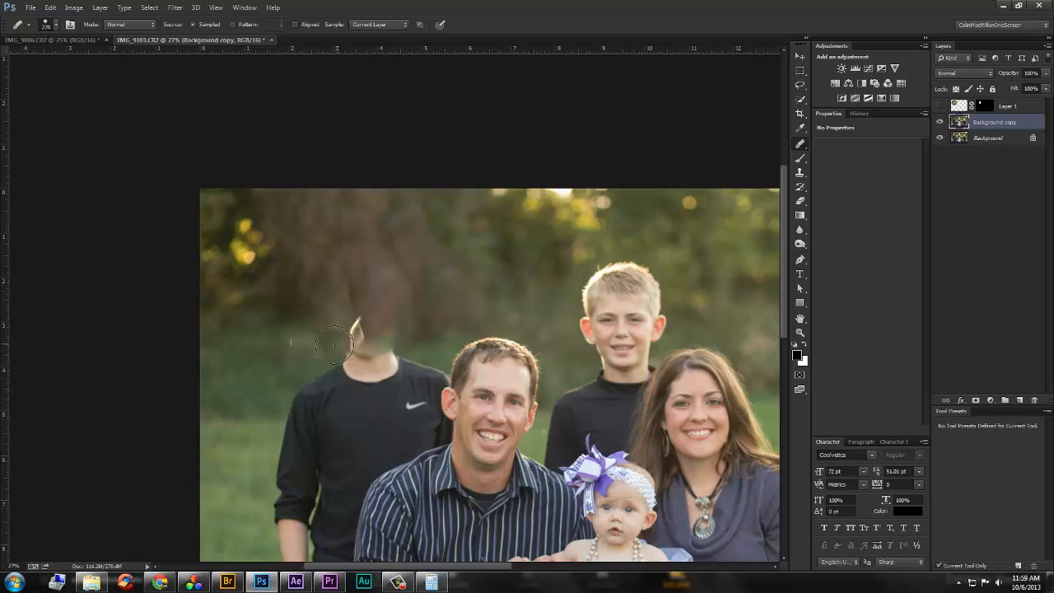
drag(334, 346, 369, 332)
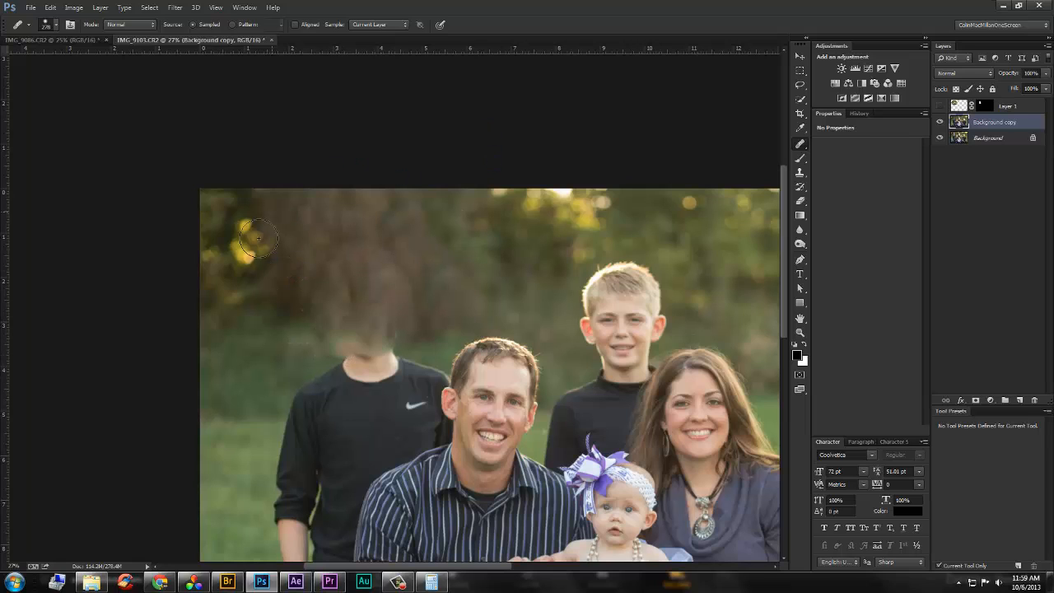
Show the replacement head layer again and heal the background copy beside the boy's head
click(941, 108)
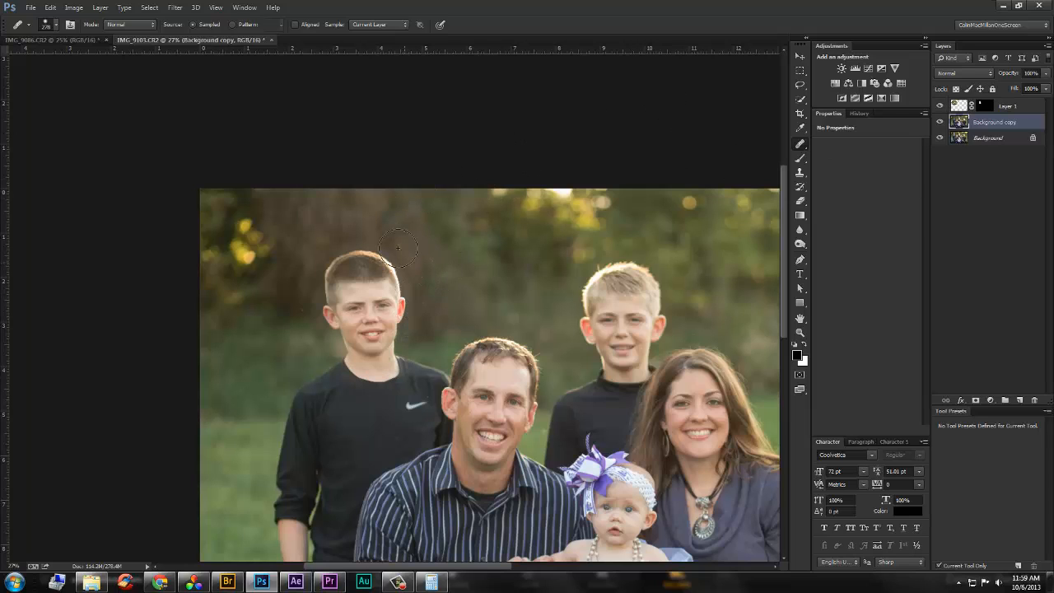
mouse_move(433, 285)
mouse_down()
mouse_move(412, 297)
mouse_move(424, 274)
mouse_up()
click(418, 270)
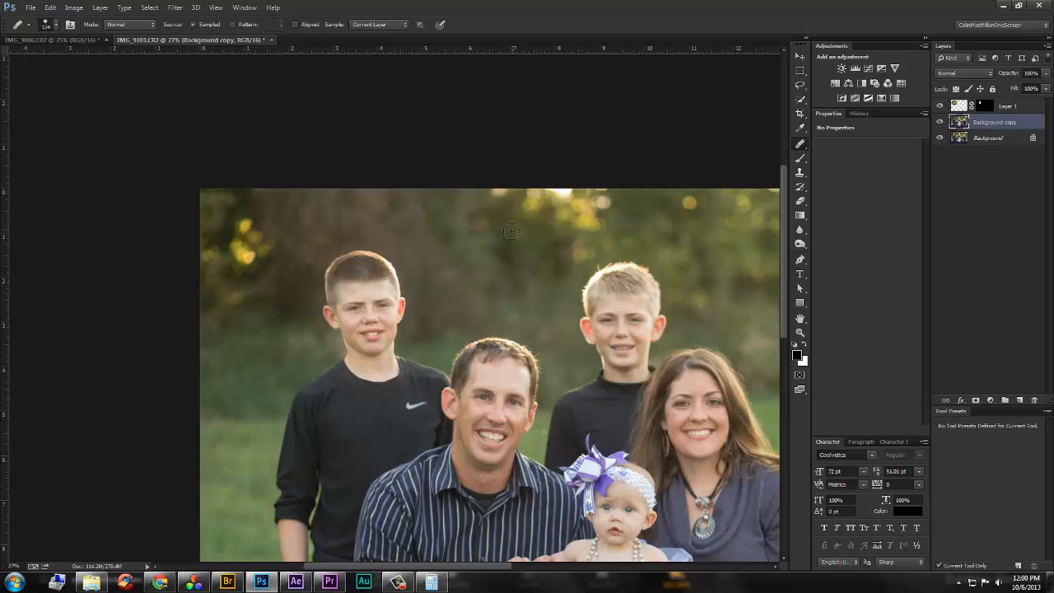
Set the Clone Stamp mode to Normal and clean up the background beside the boy's jaw, neck and collar at 35% opacity
key(s)
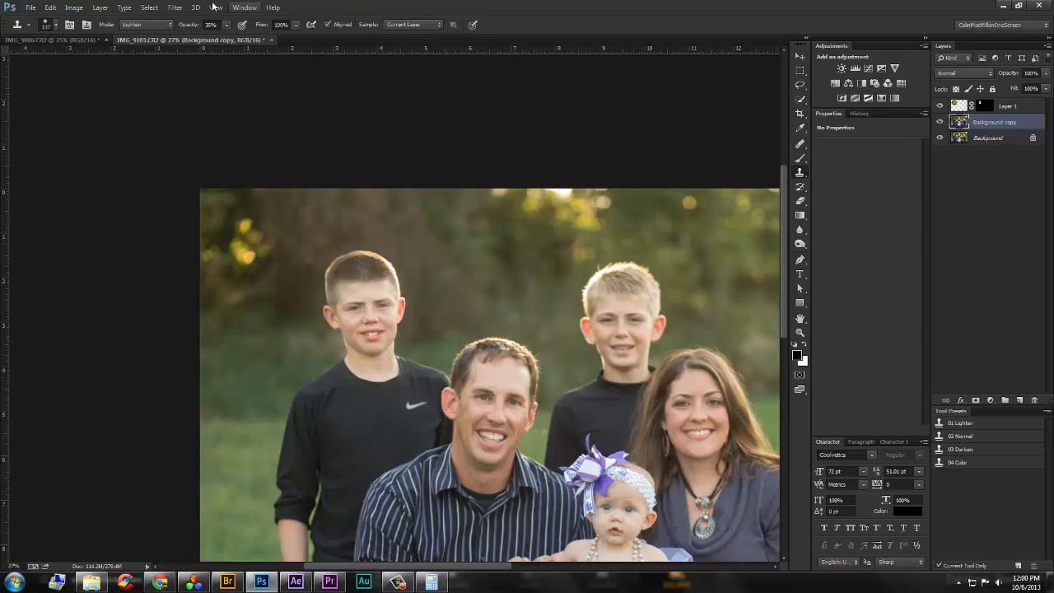
click(154, 26)
click(153, 36)
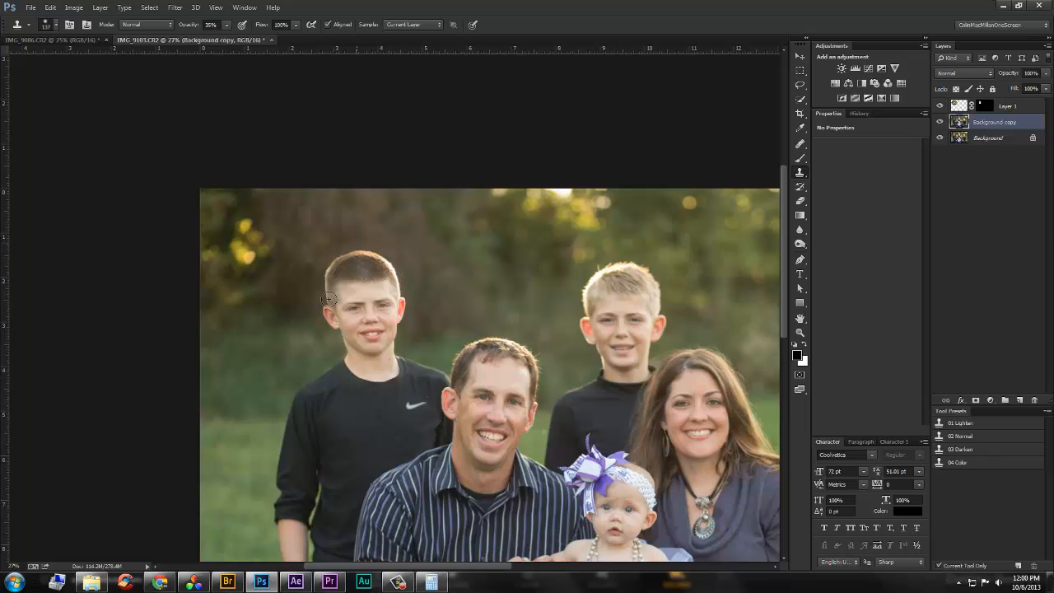
key(z)
drag(334, 357, 377, 332)
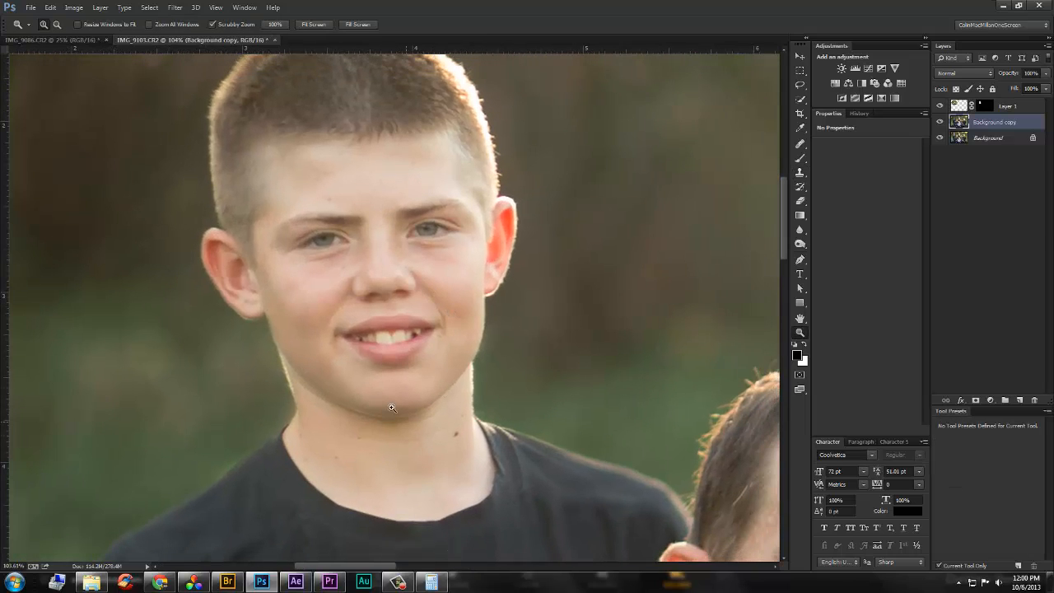
drag(294, 213, 337, 224)
scroll(342, 294, down, 4)
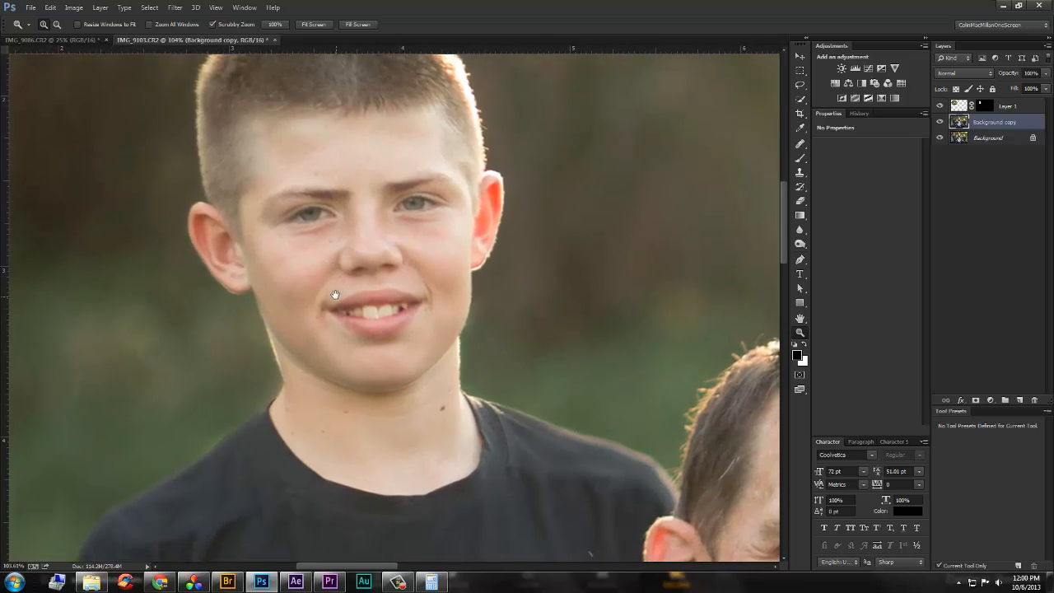
drag(340, 302, 330, 289)
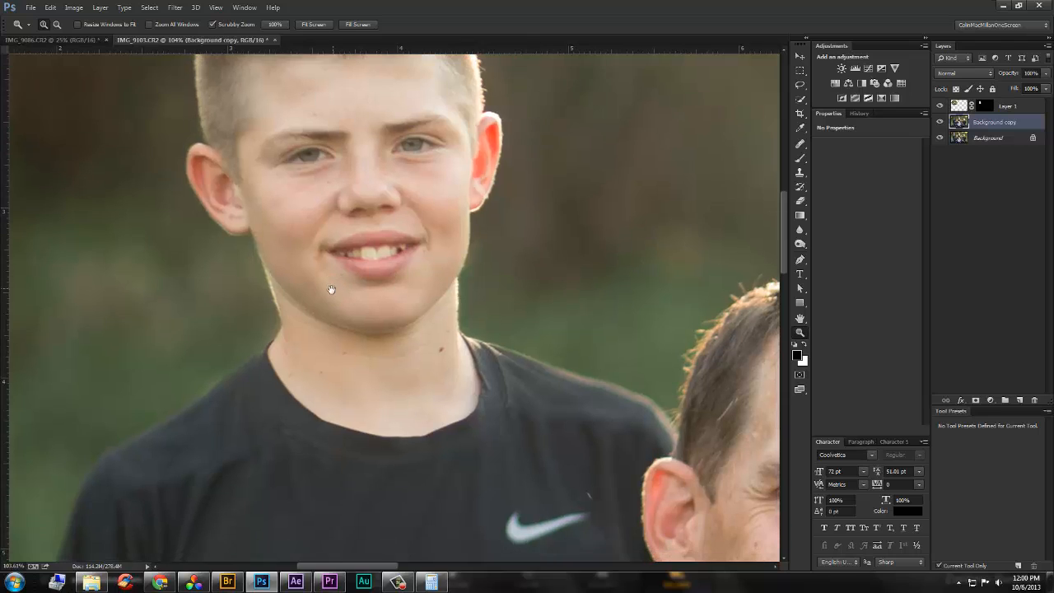
key(j)
drag(512, 316, 500, 317)
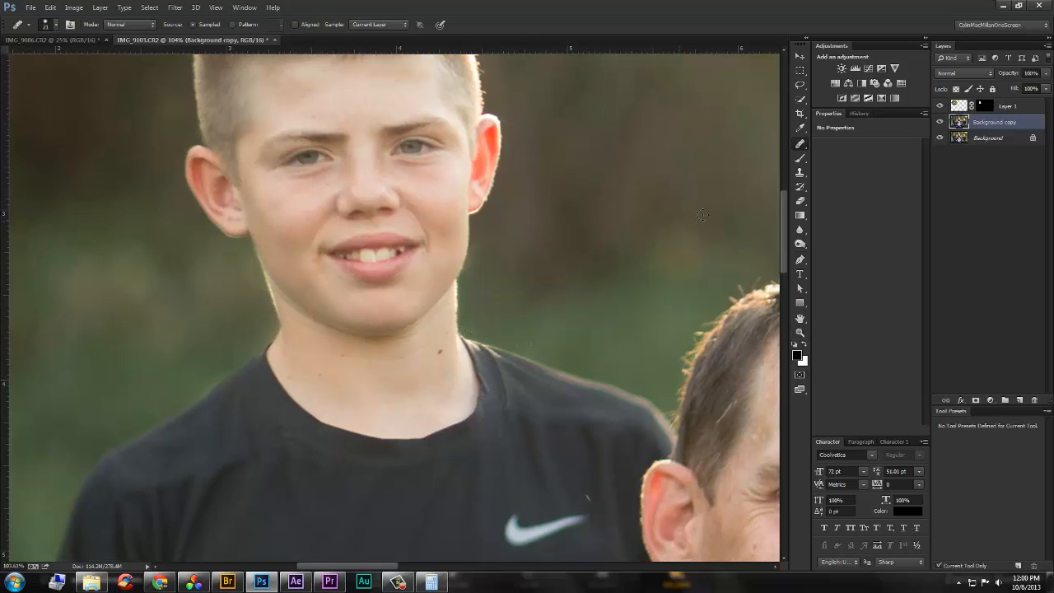
key(s)
drag(472, 317, 484, 326)
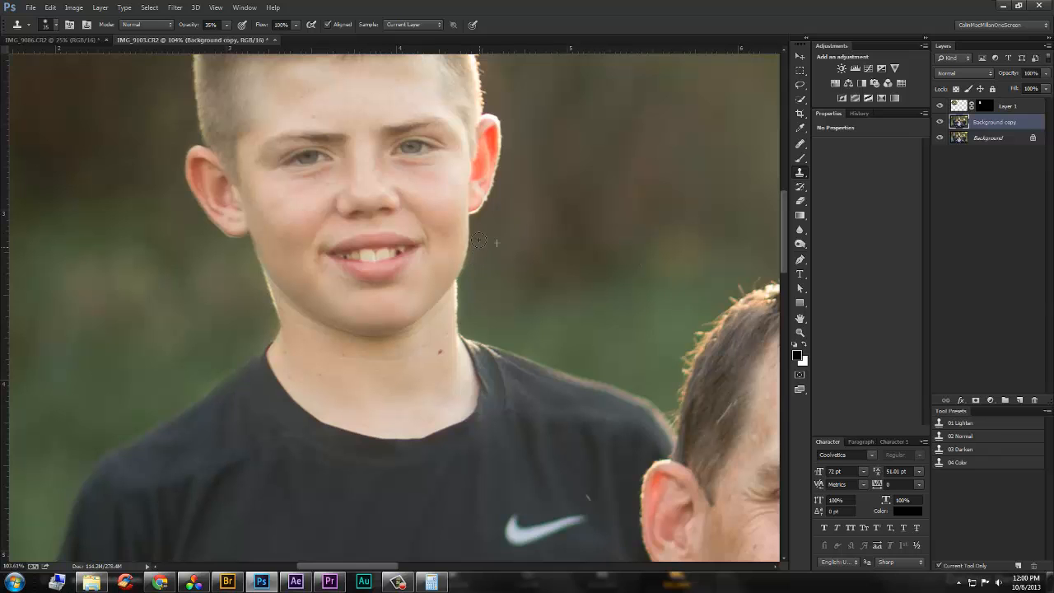
Save the composite as the Photoshop file IMG_9103art.psd
key(z)
drag(368, 317, 364, 335)
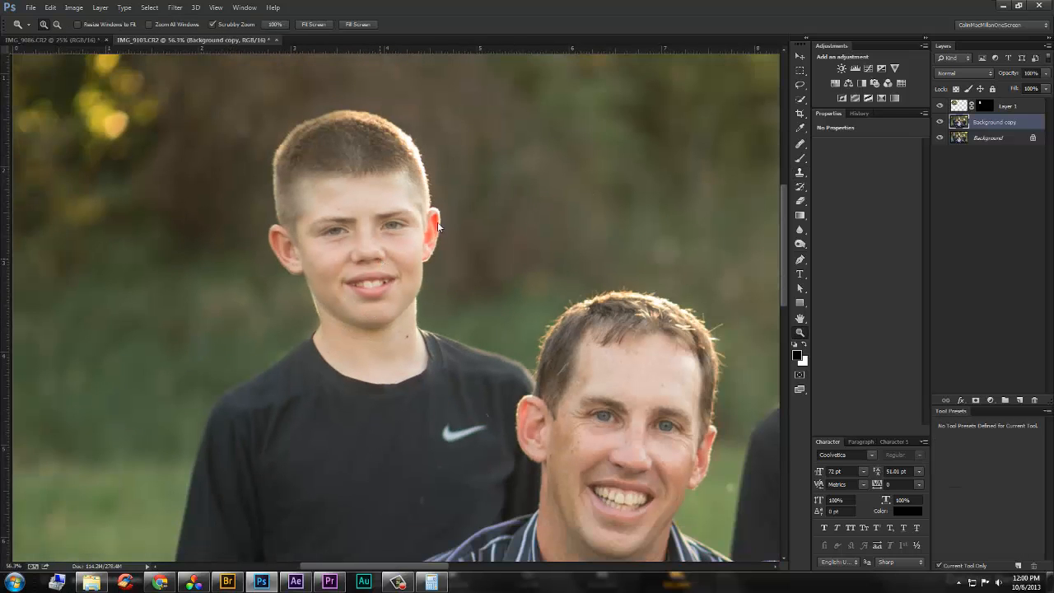
key(ctrl+shift+s)
key(Return)
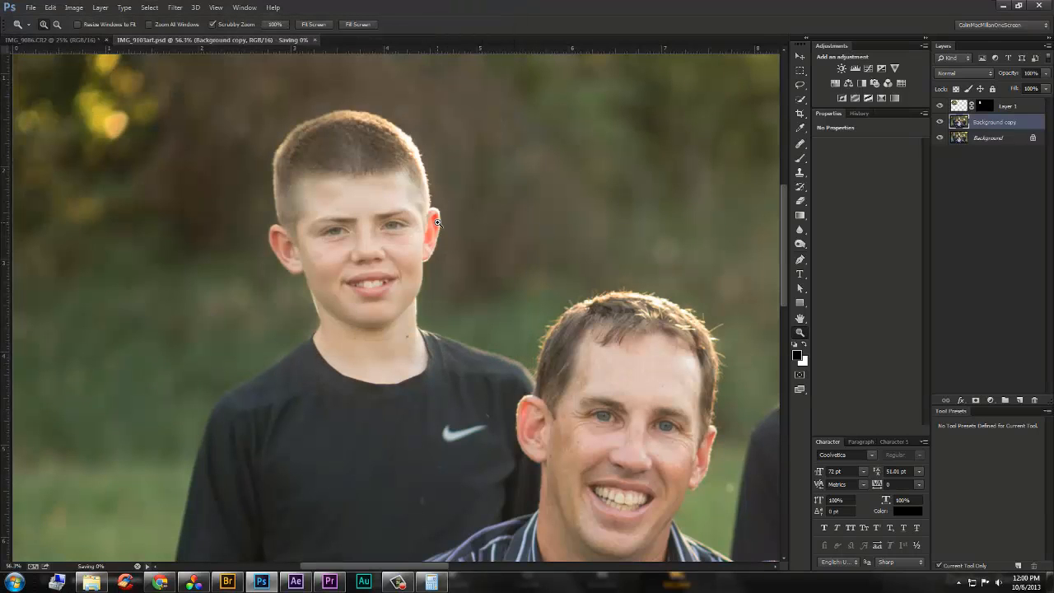
Lasso the middle boy's head in IMG_9086.CR2 and paste it into IMG_9103art.psd as a new layer
drag(402, 332, 309, 334)
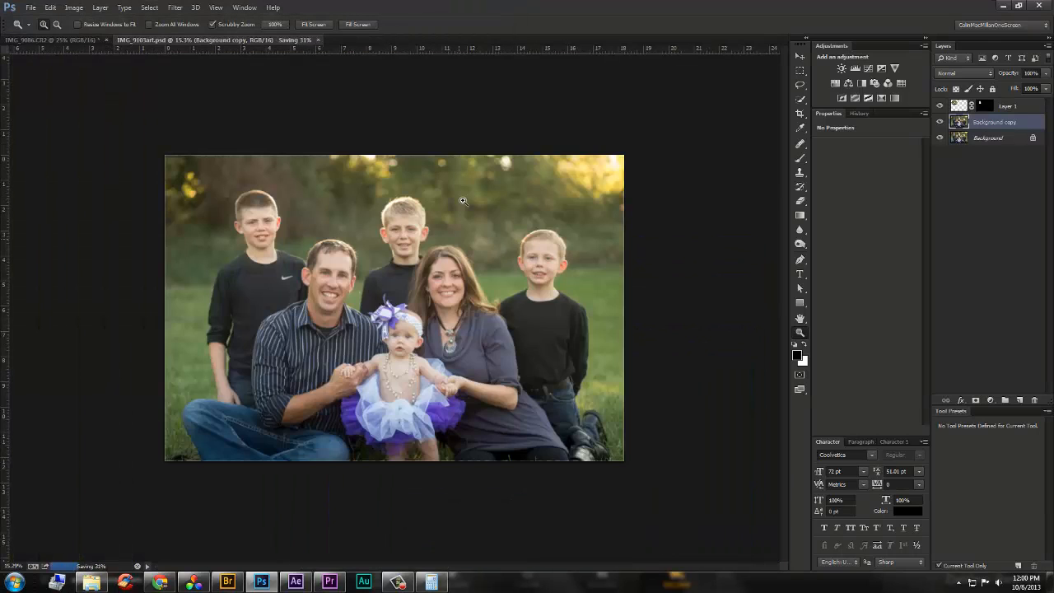
drag(405, 221, 462, 218)
click(96, 38)
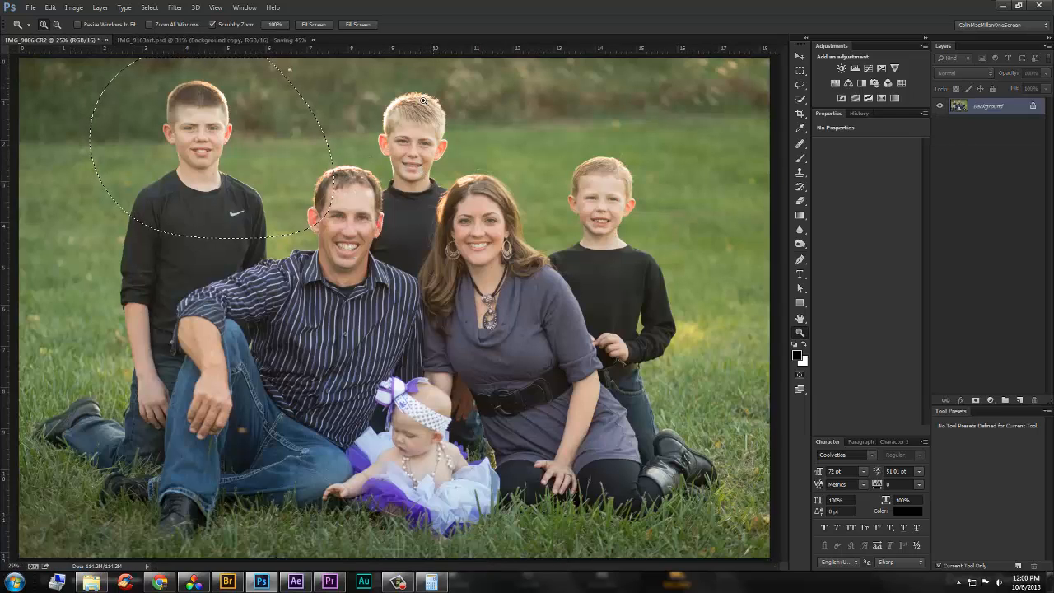
key(l)
mouse_move(406, 64)
mouse_down()
mouse_move(463, 217)
mouse_move(459, 57)
mouse_move(527, 54)
mouse_move(432, 130)
mouse_move(423, 76)
mouse_move(438, 66)
mouse_move(404, 59)
mouse_move(443, 68)
mouse_up()
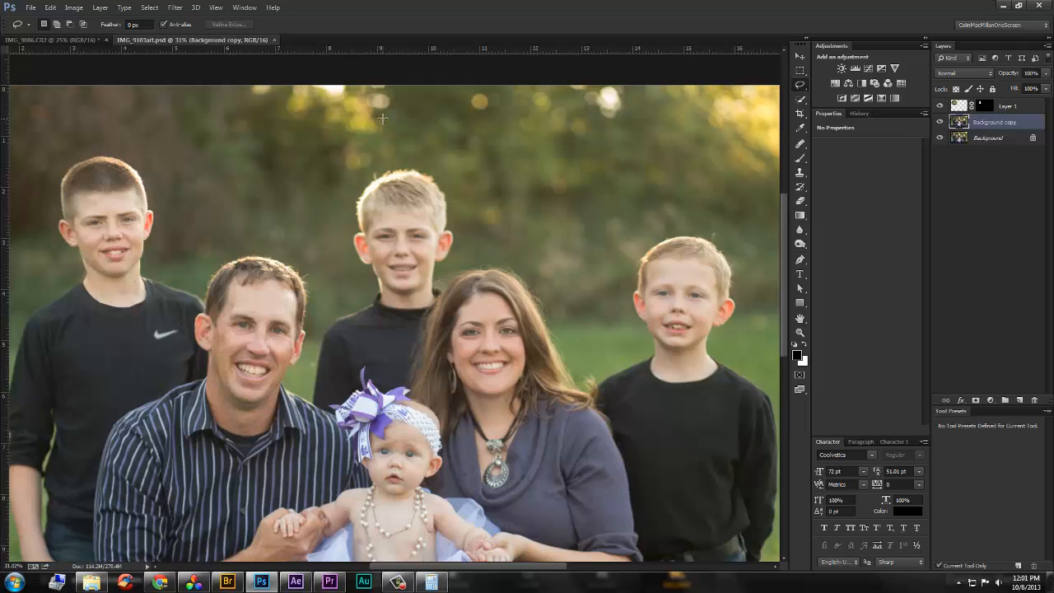
key(ctrl+v)
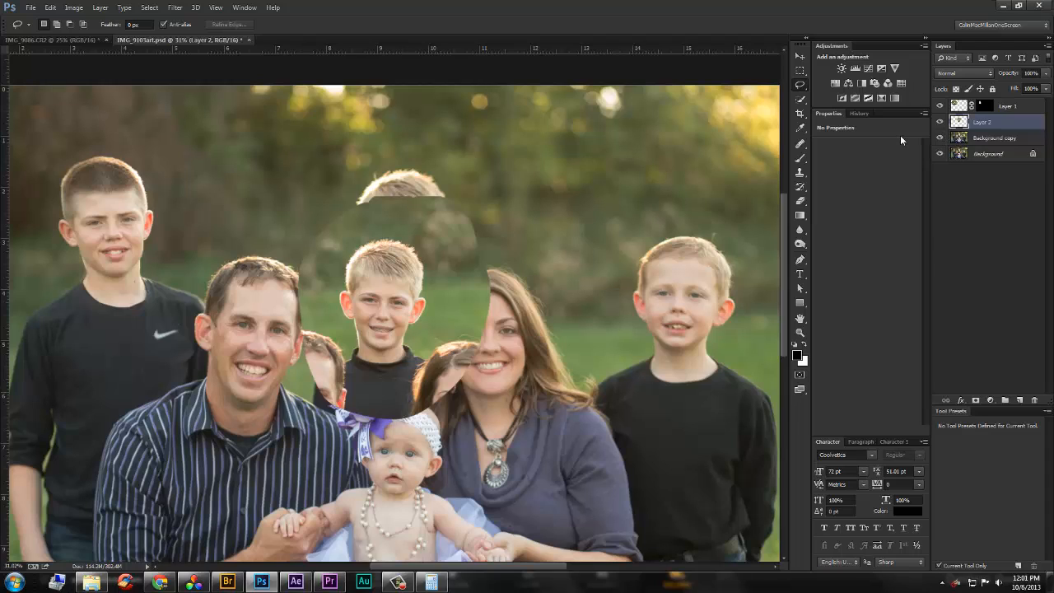
Move the pasted head over the middle boy's at 50% layer opacity, rotate it about -4.5° and scale it to about 114%
key(v)
mouse_move(384, 303)
mouse_down()
mouse_move(392, 229)
mouse_move(412, 235)
mouse_move(406, 249)
mouse_up()
key(5)
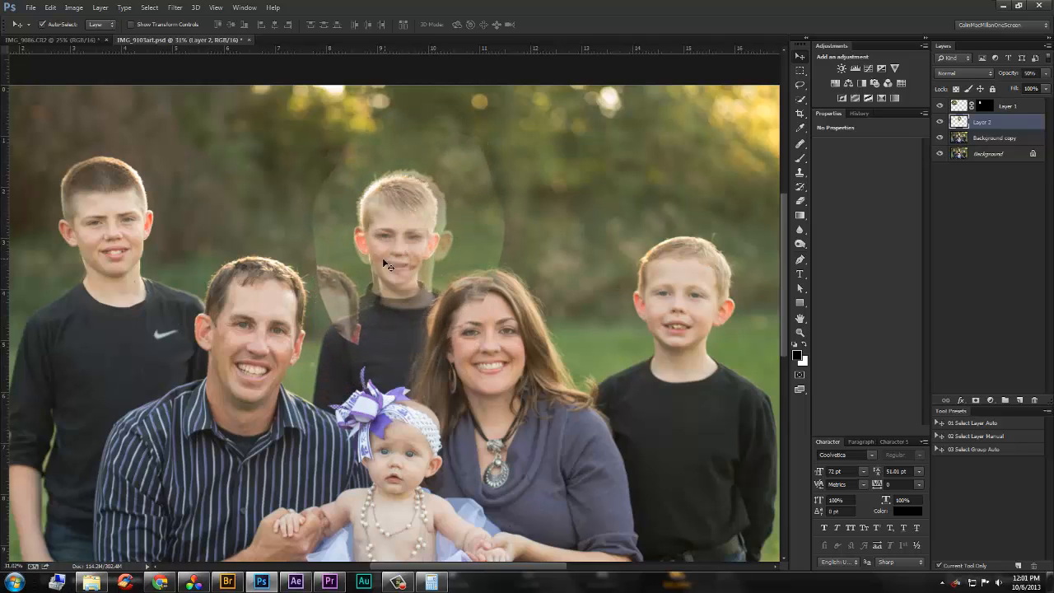
key(ctrl+t)
drag(544, 239, 540, 227)
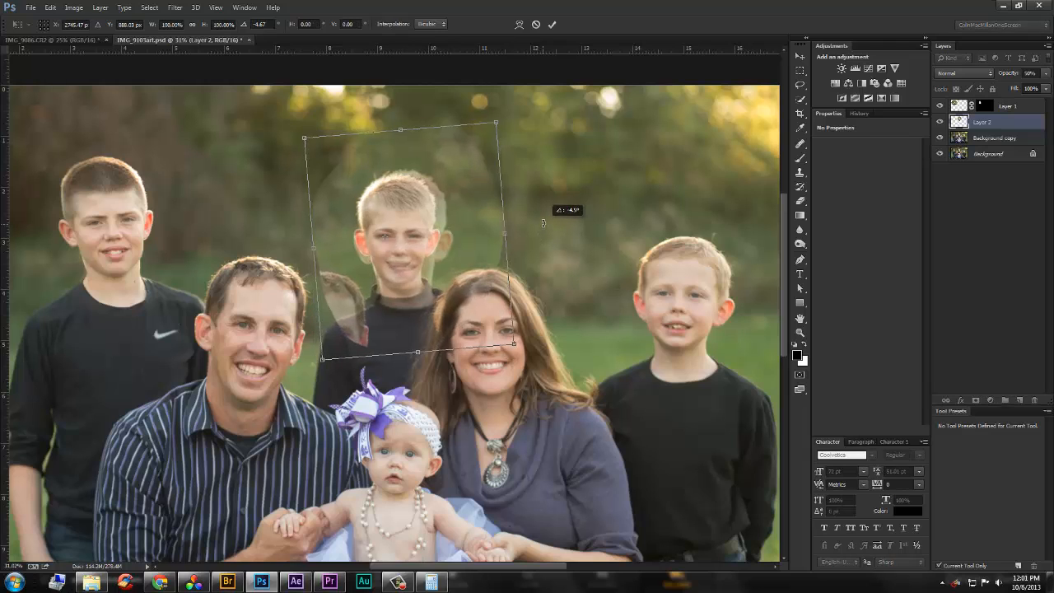
drag(494, 123, 530, 112)
key(Return)
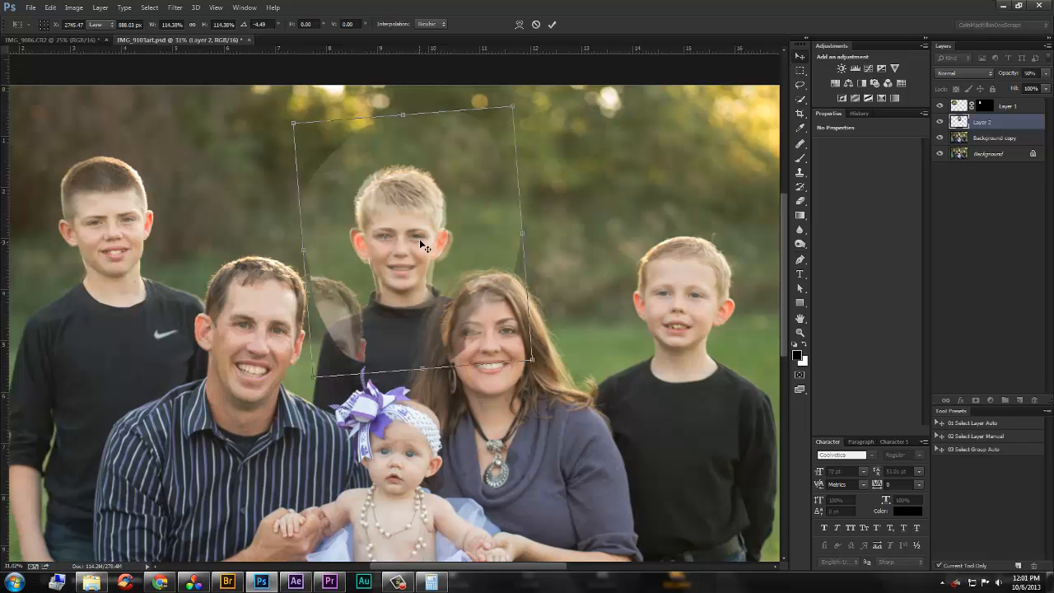
Align the semi-transparent head with the boy's facial features and rotate it another -1.32°
key(z)
drag(419, 238, 462, 242)
key(v)
drag(398, 273, 404, 284)
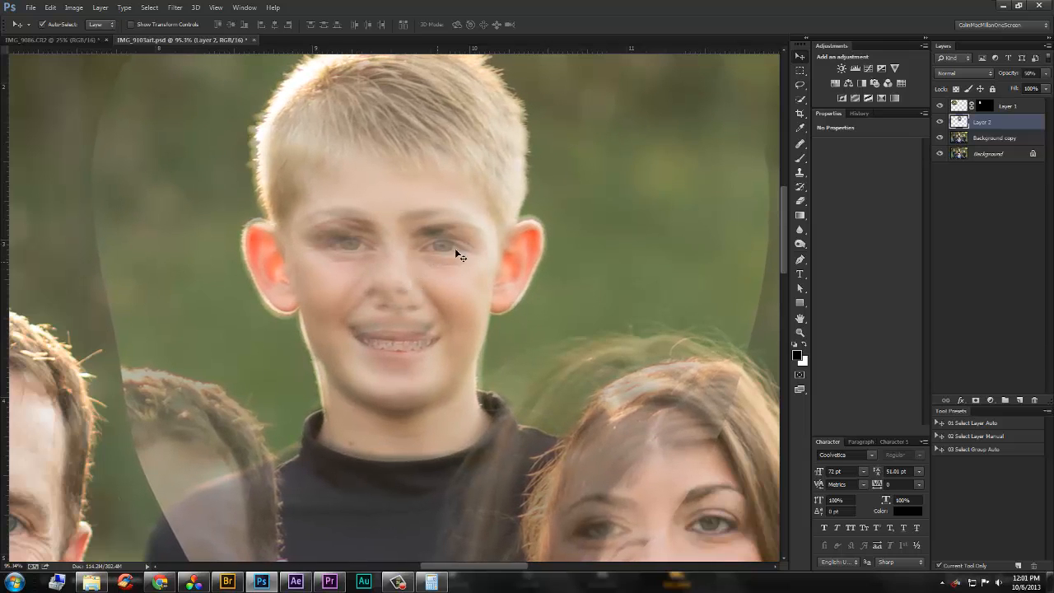
scroll(405, 280, down, 3)
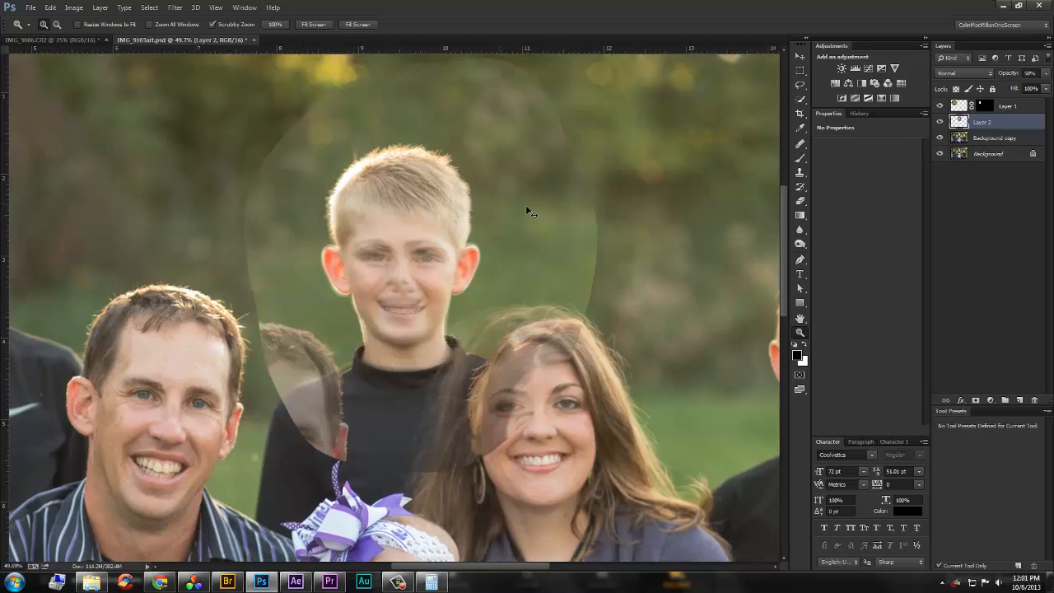
key(ctrl+t)
drag(657, 231, 659, 228)
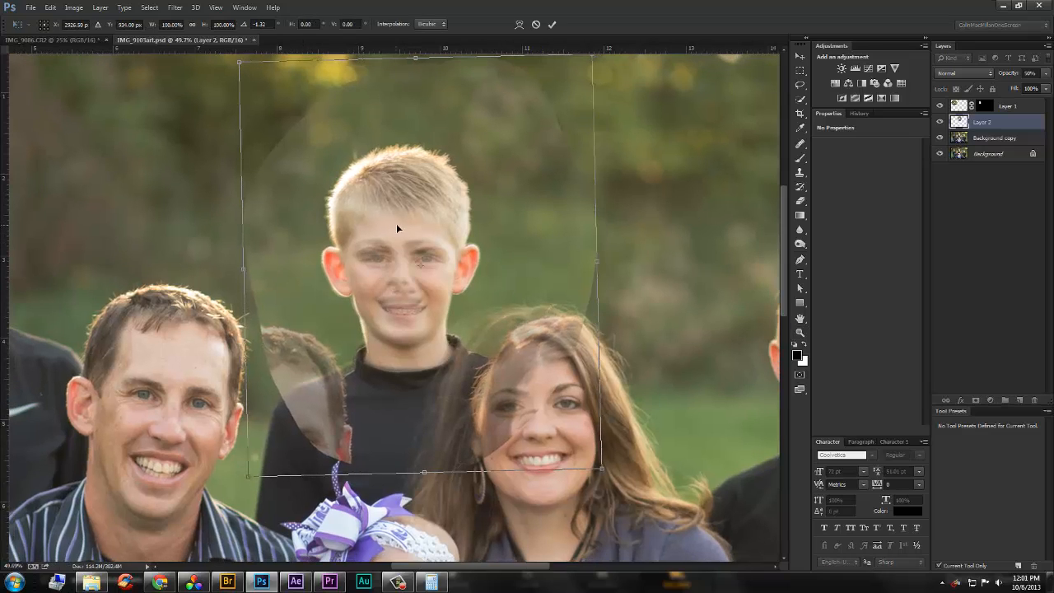
drag(401, 228, 401, 218)
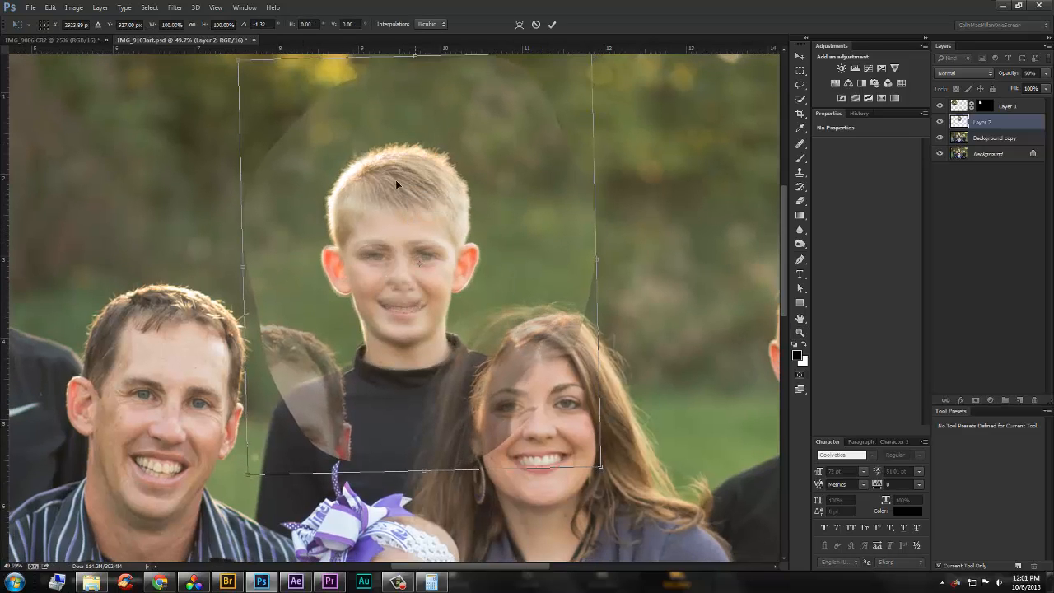
key(Return)
key(z)
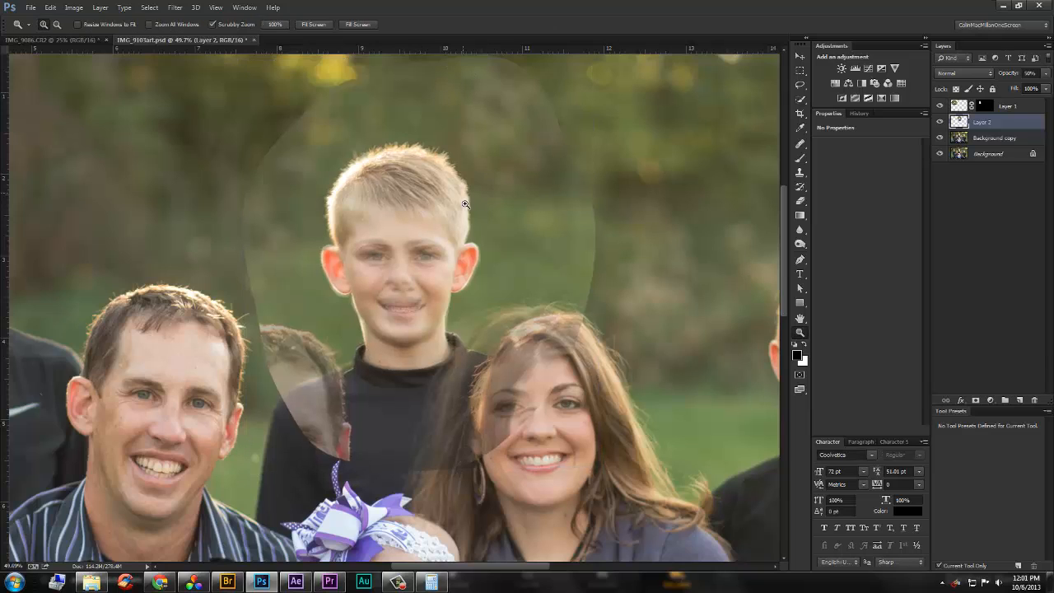
Hide Layer 2 and heal away the middle boy's original head on the Background copy layer
click(940, 124)
click(992, 138)
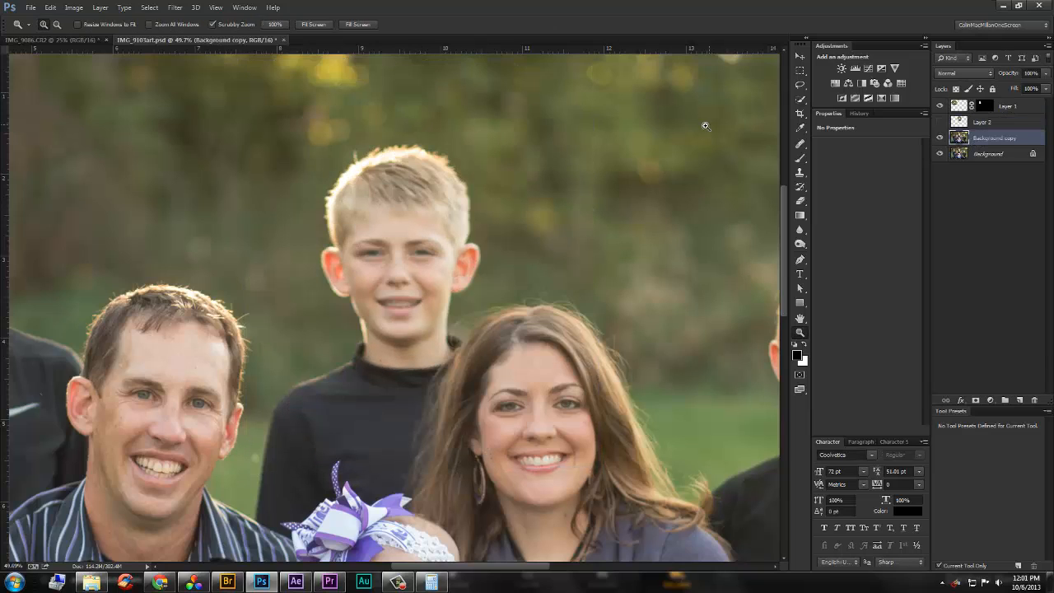
key(s)
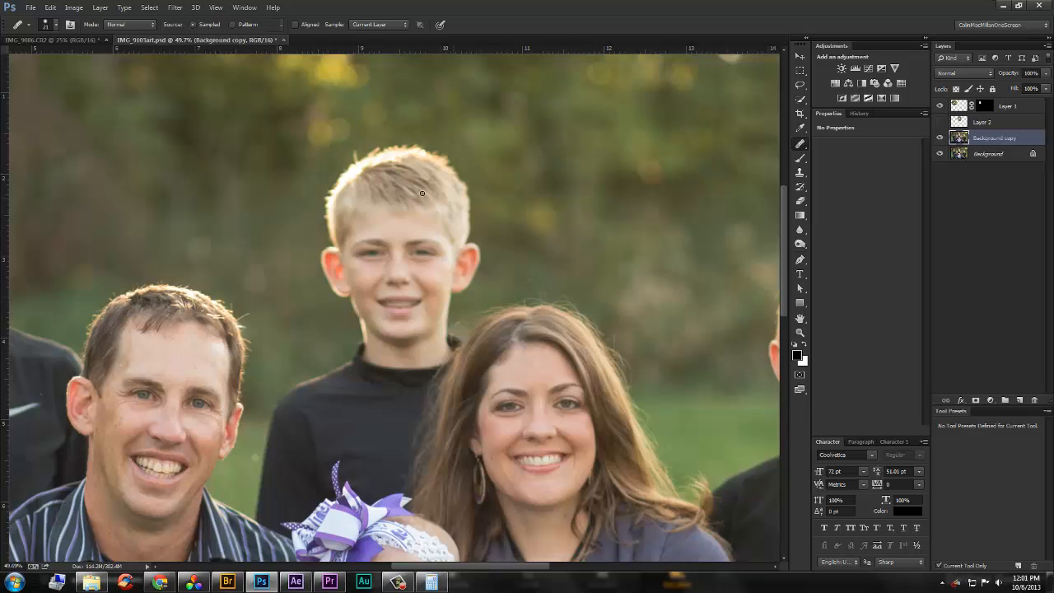
mouse_move(387, 306)
mouse_down()
mouse_move(402, 281)
mouse_move(438, 294)
mouse_move(464, 262)
mouse_move(459, 183)
mouse_move(405, 152)
mouse_move(359, 172)
mouse_move(327, 245)
mouse_move(326, 283)
mouse_move(349, 291)
mouse_move(359, 314)
mouse_move(400, 299)
mouse_move(418, 309)
mouse_move(453, 290)
mouse_move(367, 291)
mouse_move(429, 243)
mouse_move(368, 258)
mouse_move(415, 212)
mouse_move(375, 190)
mouse_move(437, 204)
mouse_move(413, 216)
mouse_move(434, 209)
mouse_move(421, 299)
mouse_move(448, 304)
mouse_move(428, 319)
mouse_move(428, 311)
mouse_move(393, 322)
mouse_move(389, 310)
mouse_move(367, 319)
mouse_move(392, 287)
mouse_up()
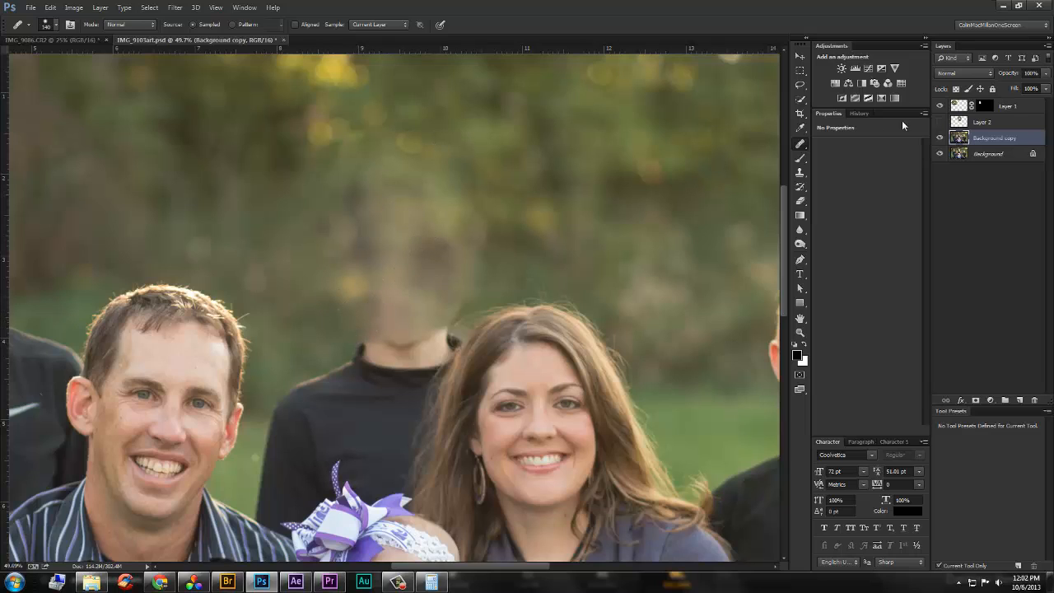
Show Layer 2 at 100% opacity and give it a black layer mask that hides everything
click(939, 122)
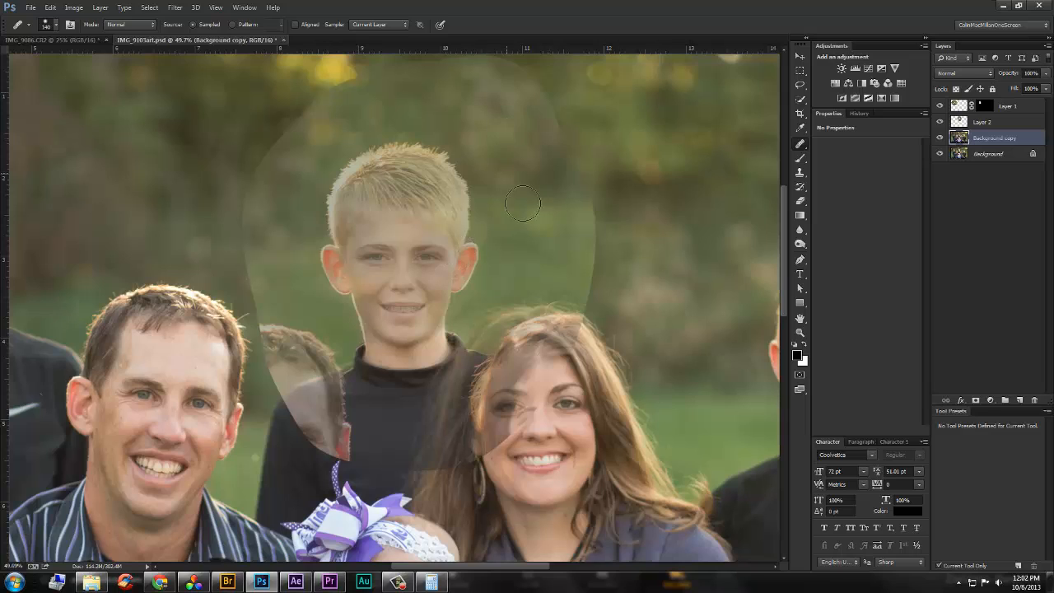
key(v)
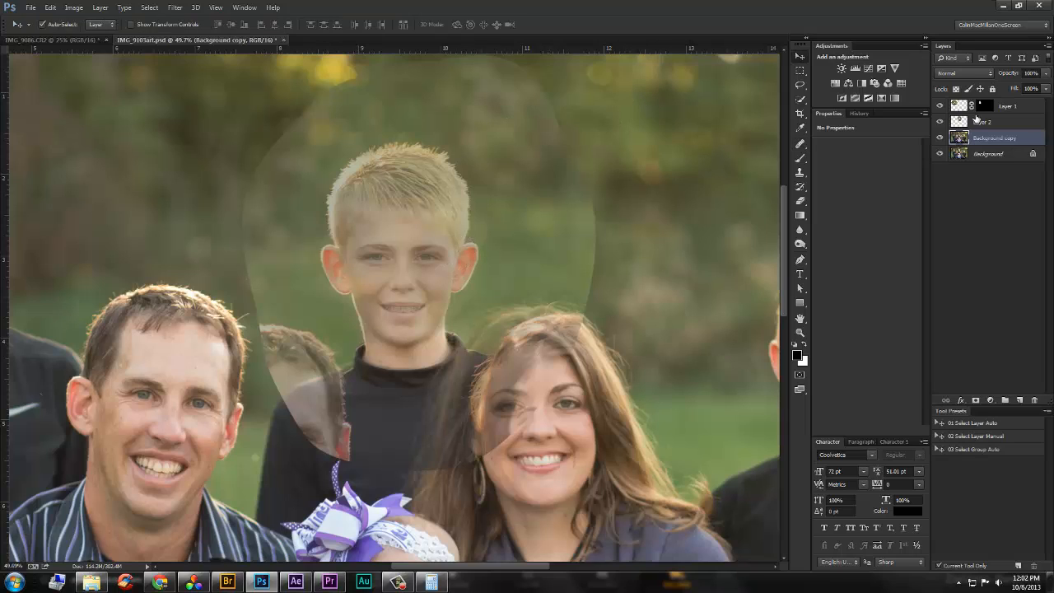
click(976, 120)
key(0)
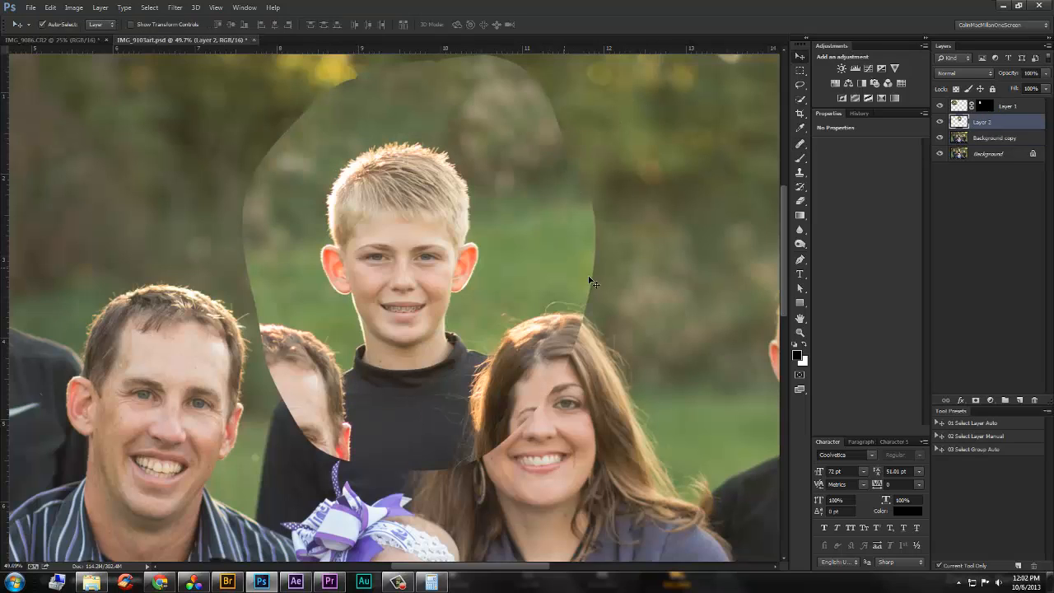
click(977, 400)
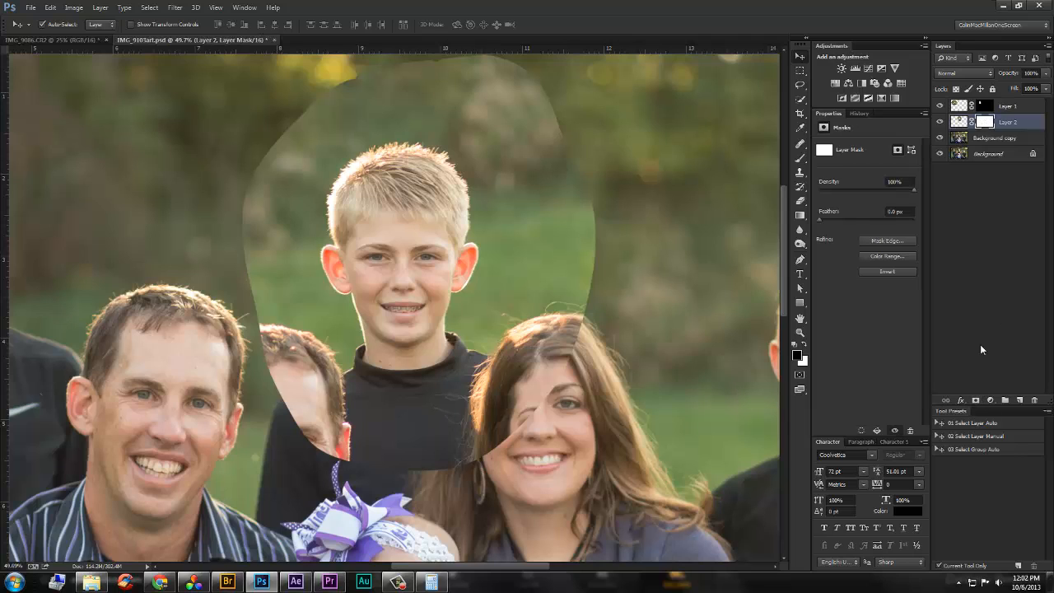
key(ctrl+i)
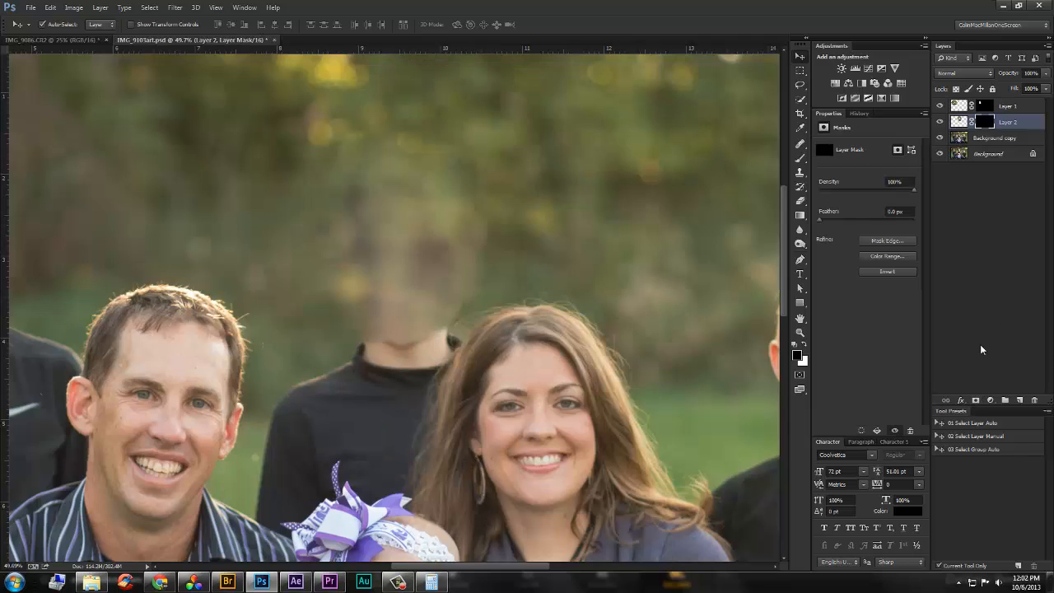
Paint white on the Layer 2 mask to reveal the middle boy's new head, and toggle the other layers' visibility to check it
key(b)
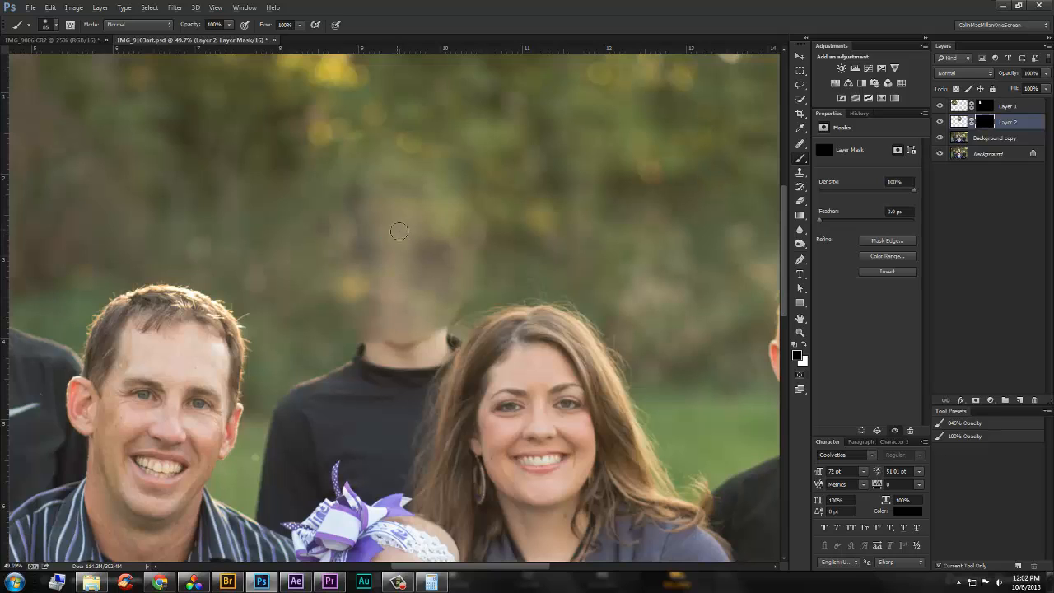
key(x)
mouse_move(397, 224)
mouse_down()
mouse_move(412, 189)
mouse_move(403, 176)
mouse_move(435, 194)
mouse_move(410, 176)
mouse_move(418, 191)
mouse_move(427, 176)
mouse_move(465, 224)
mouse_move(448, 290)
mouse_move(424, 327)
mouse_move(379, 308)
mouse_move(367, 267)
mouse_move(341, 260)
mouse_move(351, 234)
mouse_move(362, 251)
mouse_move(430, 259)
mouse_move(415, 232)
mouse_move(395, 265)
mouse_move(427, 235)
mouse_move(416, 285)
mouse_move(433, 256)
mouse_move(372, 186)
mouse_move(350, 184)
mouse_move(341, 214)
mouse_move(397, 153)
mouse_up()
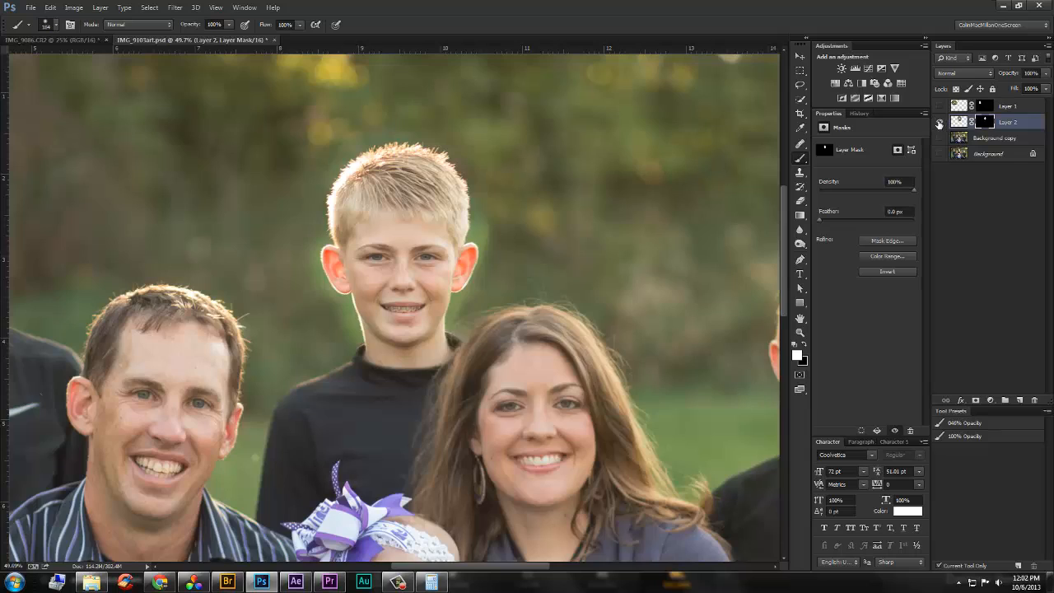
alt+click(940, 122)
alt+click(943, 122)
Blend the boy's neck and collar on the mask with white and black at 38% brush opacity
drag(193, 24, 155, 24)
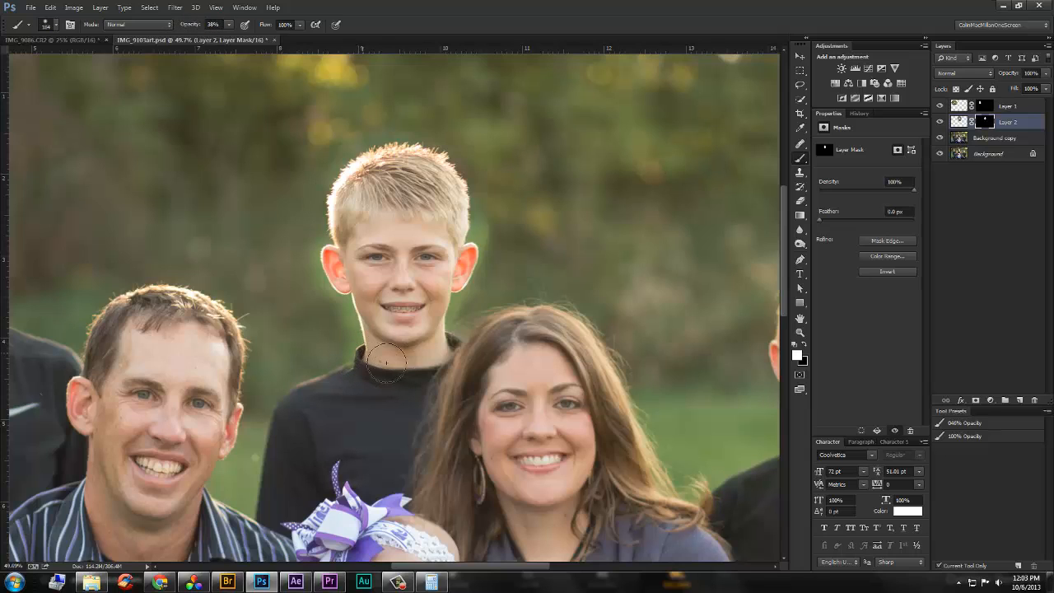
mouse_move(387, 363)
mouse_down()
mouse_move(410, 361)
mouse_move(437, 340)
mouse_up()
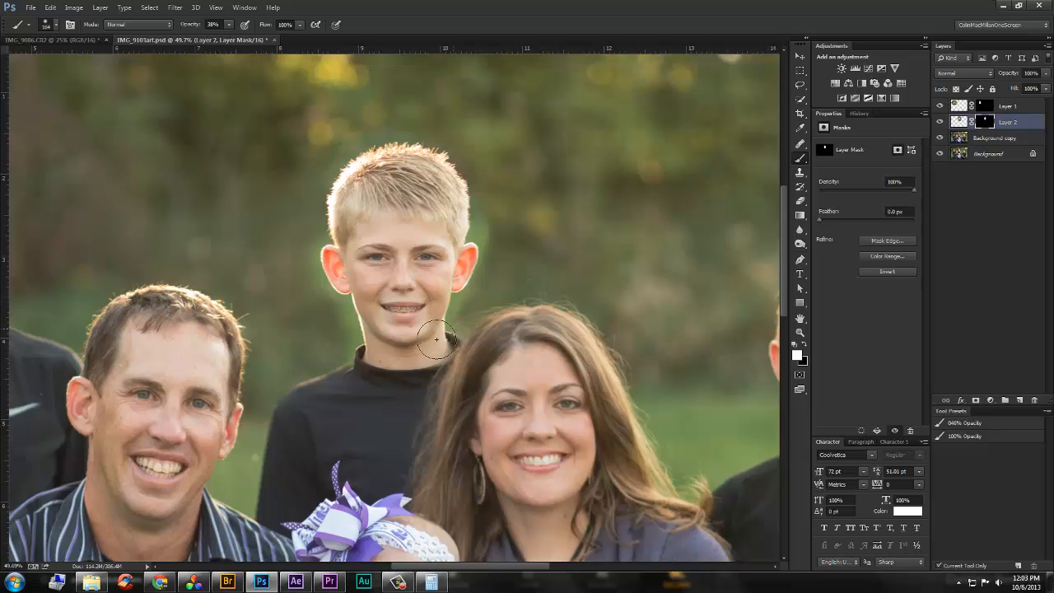
key(x)
mouse_move(339, 373)
mouse_down()
mouse_move(355, 363)
mouse_move(431, 369)
mouse_move(363, 369)
mouse_up()
key(z)
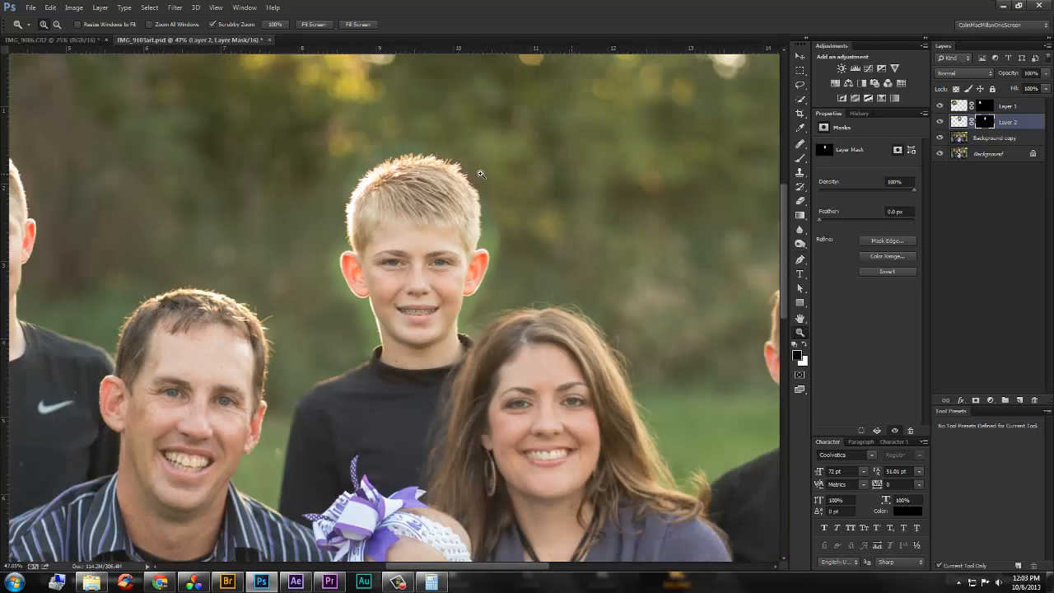
Set the brush opacity to 100%
key(b)
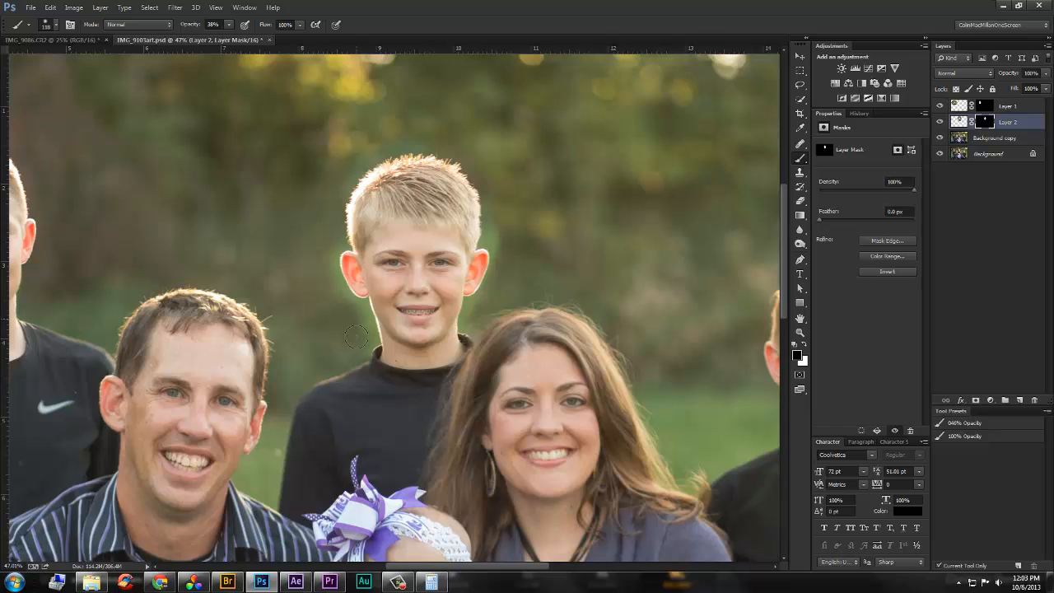
click(196, 7)
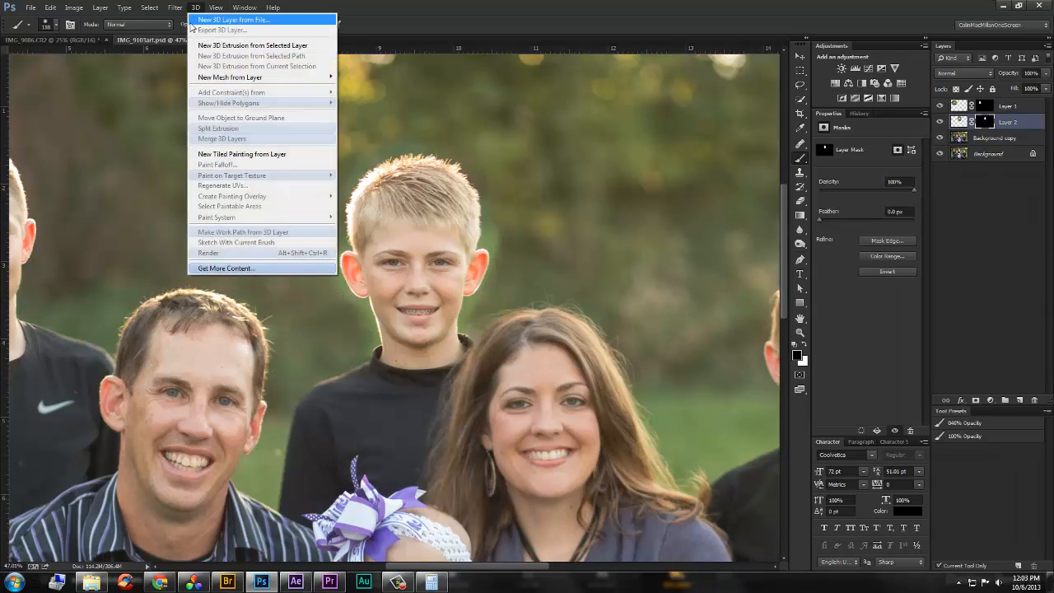
click(183, 26)
drag(187, 25, 310, 44)
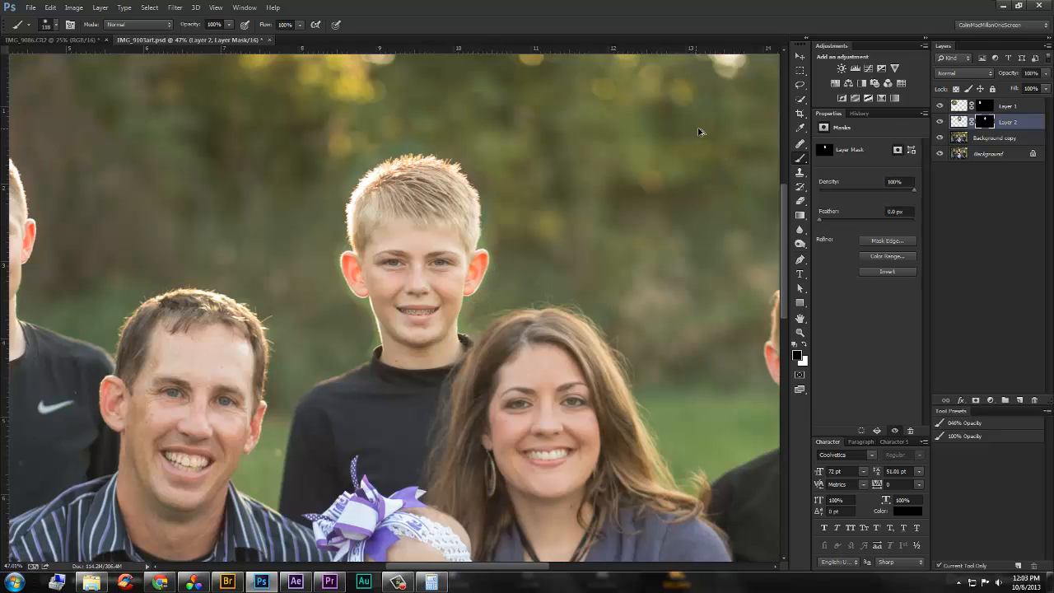
Refine the Layer 2 mask edge around the boy's hair, ears, jaw and neck, outputting to the layer mask
key(ctrl+alt+r)
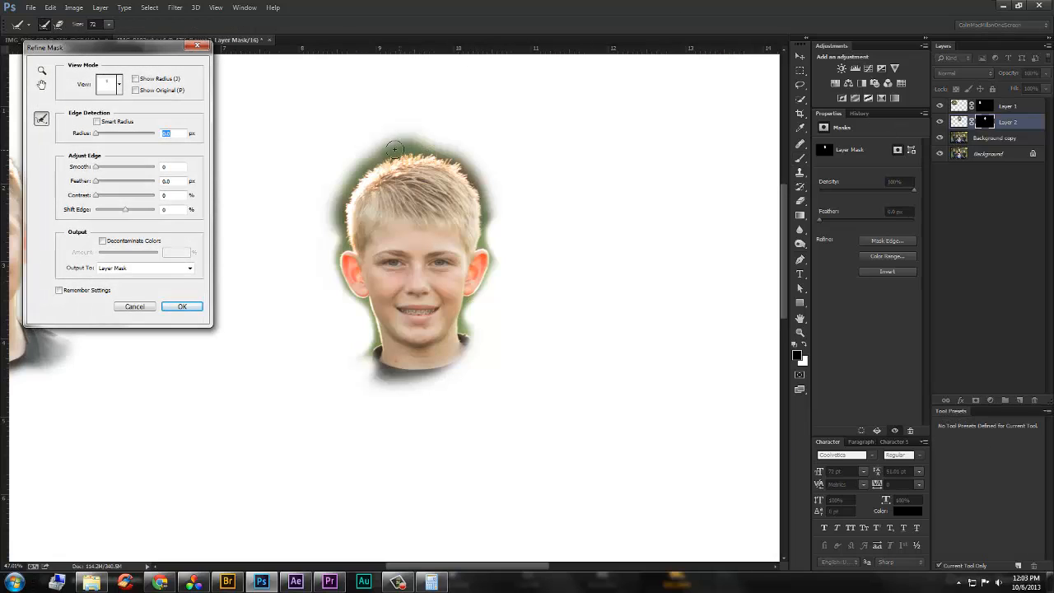
mouse_move(384, 156)
mouse_down()
mouse_move(427, 153)
mouse_move(473, 175)
mouse_move(476, 249)
mouse_up()
mouse_move(397, 153)
mouse_down()
mouse_move(373, 151)
mouse_move(343, 202)
mouse_move(345, 239)
mouse_up()
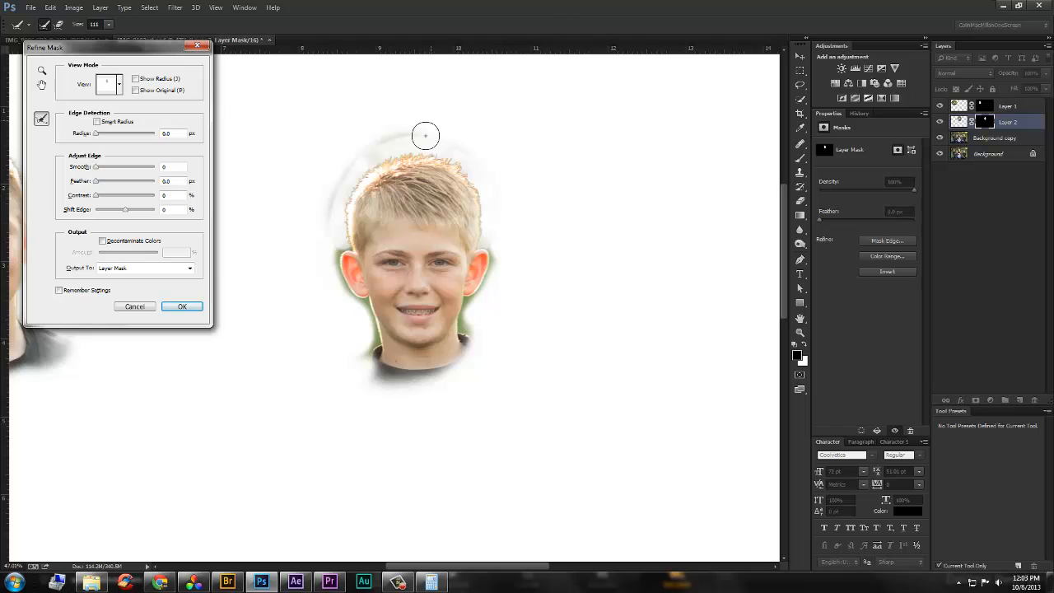
drag(379, 155, 444, 139)
mouse_move(497, 247)
mouse_down()
mouse_move(469, 300)
mouse_move(466, 341)
mouse_up()
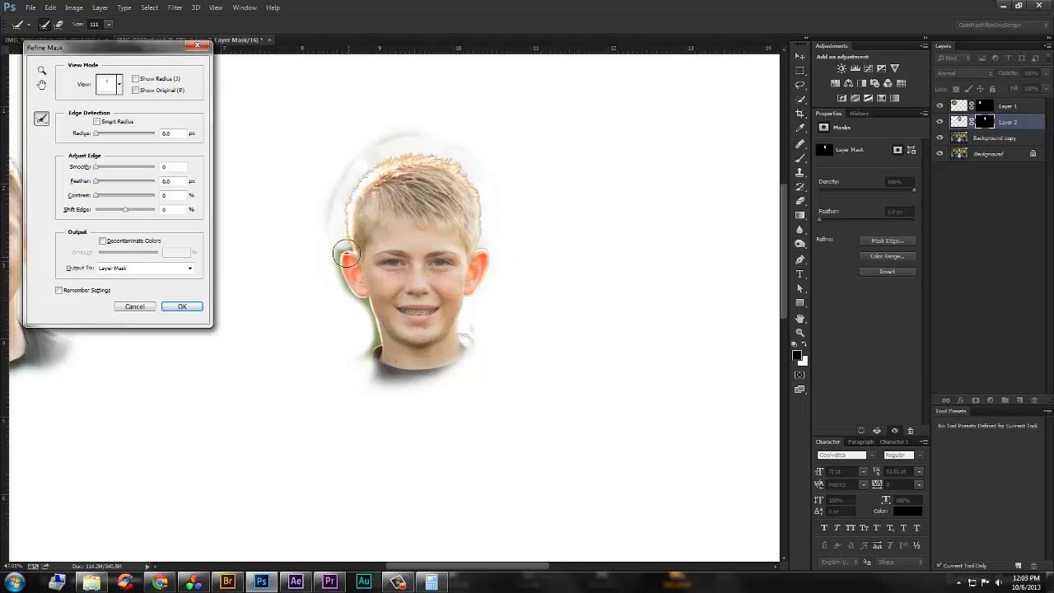
mouse_move(346, 249)
mouse_down()
mouse_move(361, 302)
mouse_move(370, 343)
mouse_move(371, 313)
mouse_move(376, 349)
mouse_up()
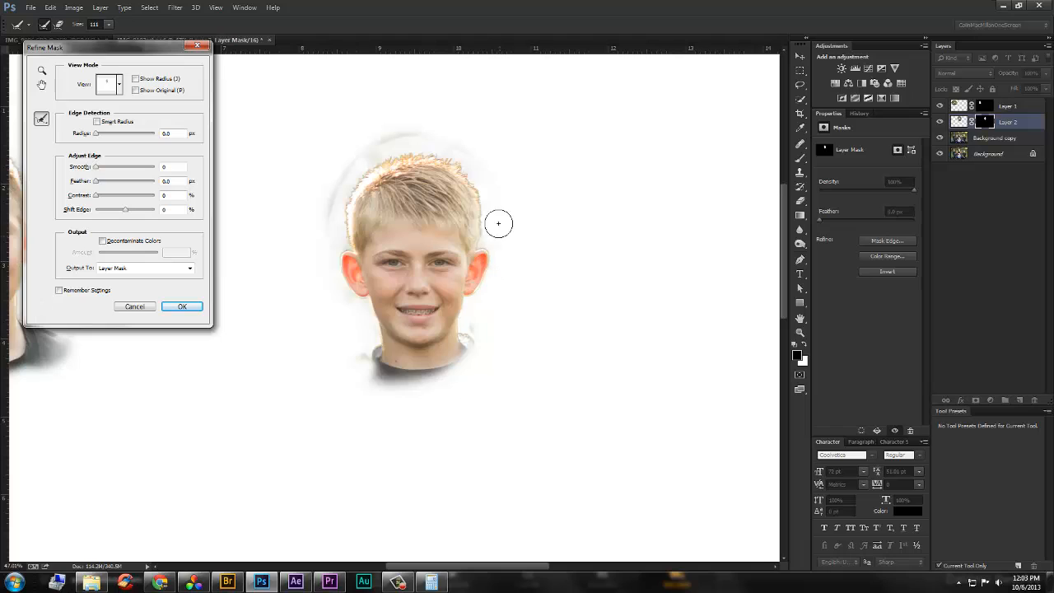
drag(372, 169, 349, 213)
click(179, 306)
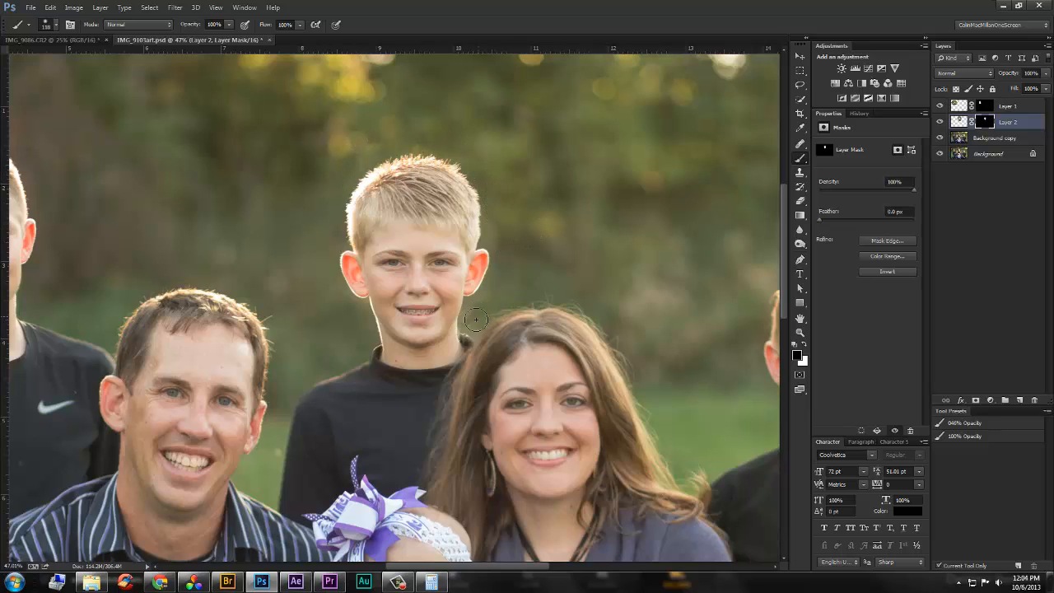
Paint white on the mask to restore the boy's ear on the side nearest the mother
key(z)
drag(484, 272, 596, 240)
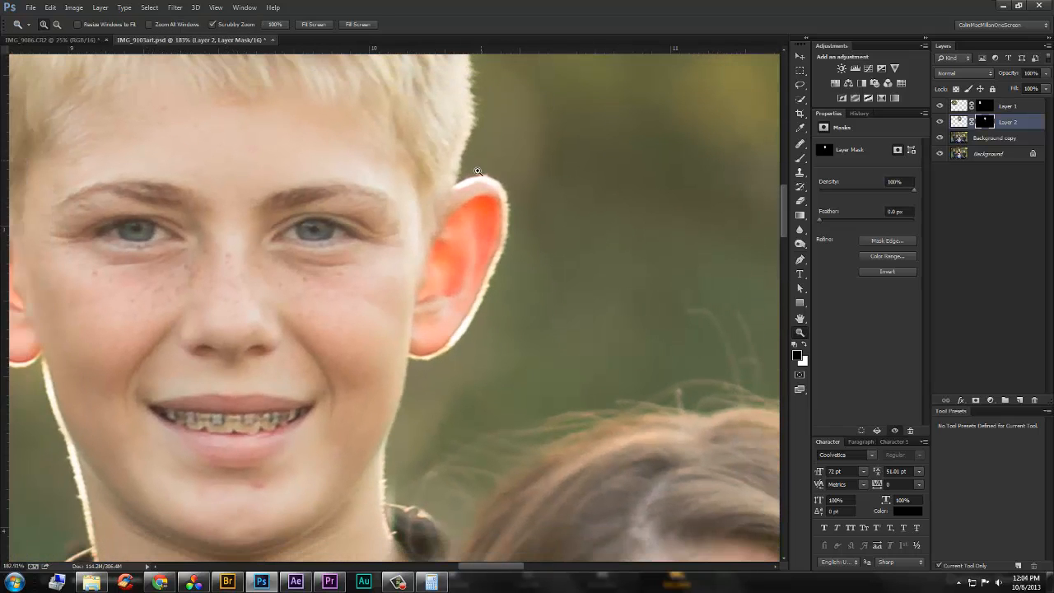
key(b)
key(x)
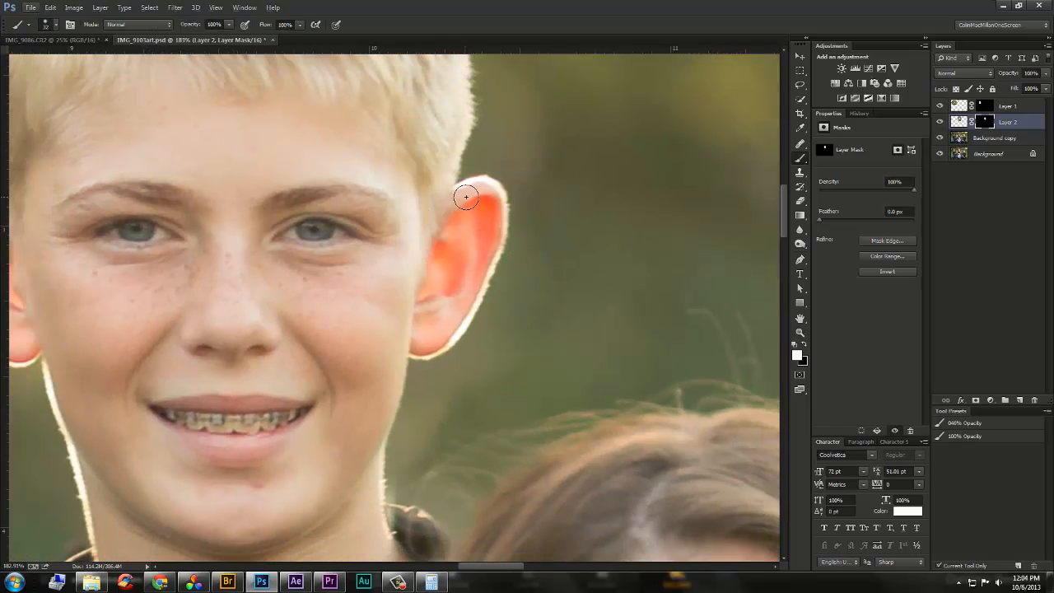
mouse_move(465, 200)
mouse_down()
mouse_move(473, 188)
mouse_move(489, 210)
mouse_move(481, 255)
mouse_up()
Examine the blended head's edges up close and against the whole family photo
key(space)
drag(395, 281, 565, 263)
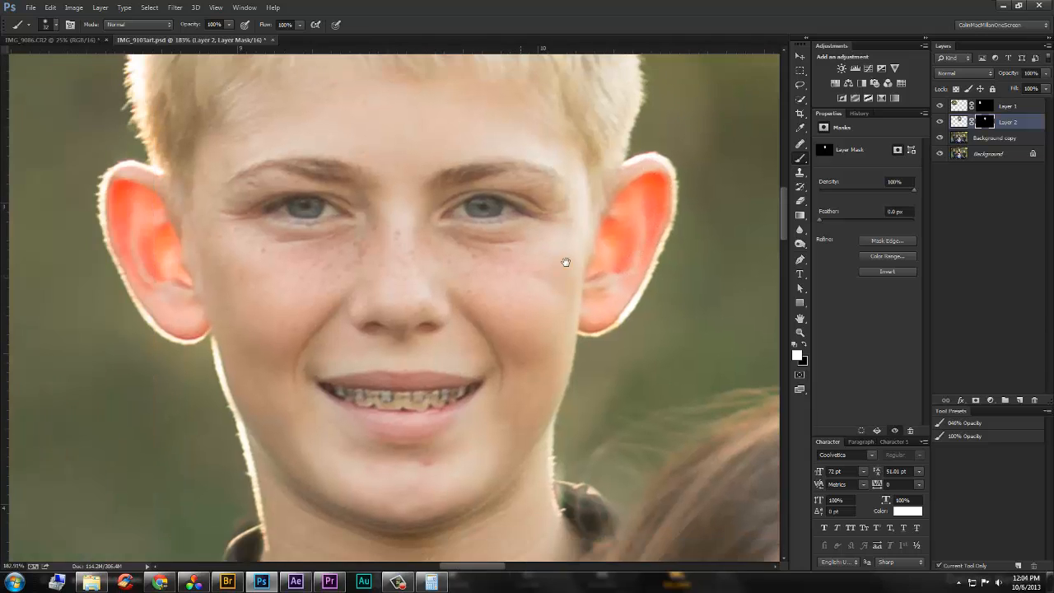
mouse_move(470, 268)
mouse_down()
mouse_move(503, 298)
mouse_move(506, 417)
mouse_up()
drag(499, 106, 391, 183)
key(z)
drag(459, 294, 422, 292)
drag(449, 334, 440, 315)
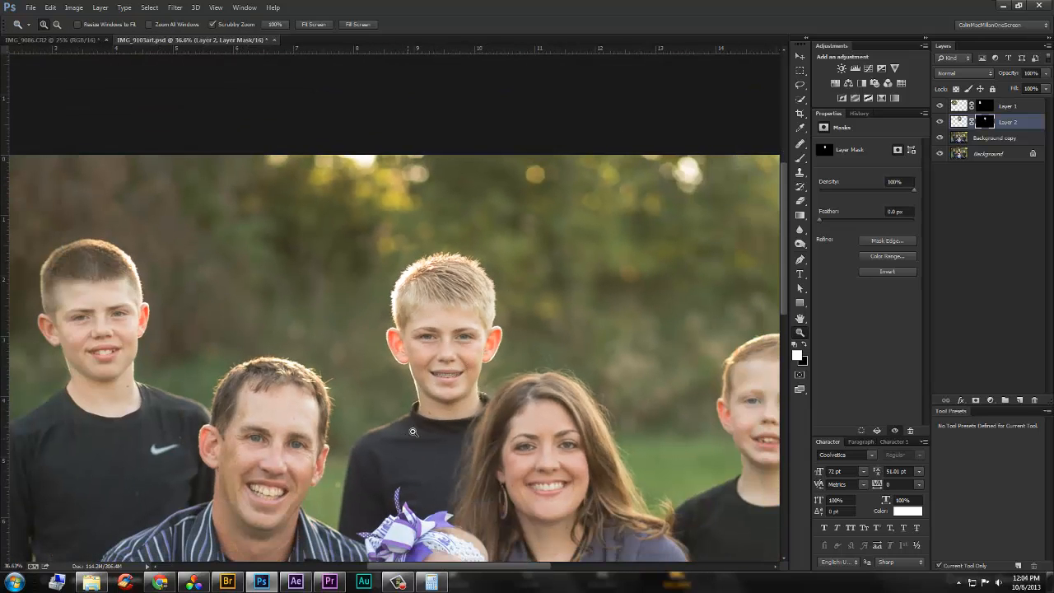
drag(420, 414, 452, 358)
drag(519, 330, 487, 270)
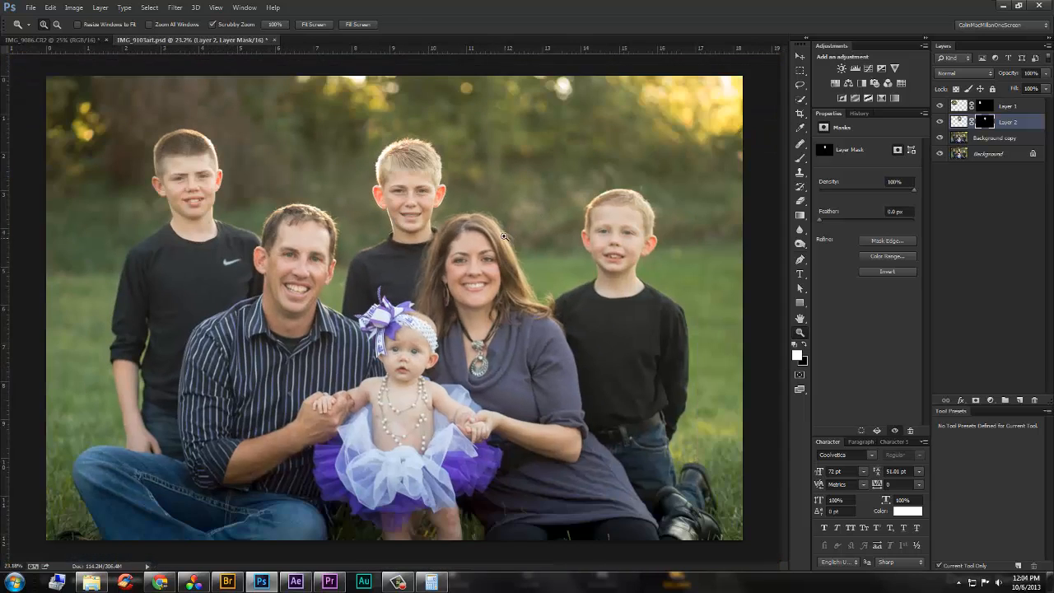
drag(442, 214, 440, 211)
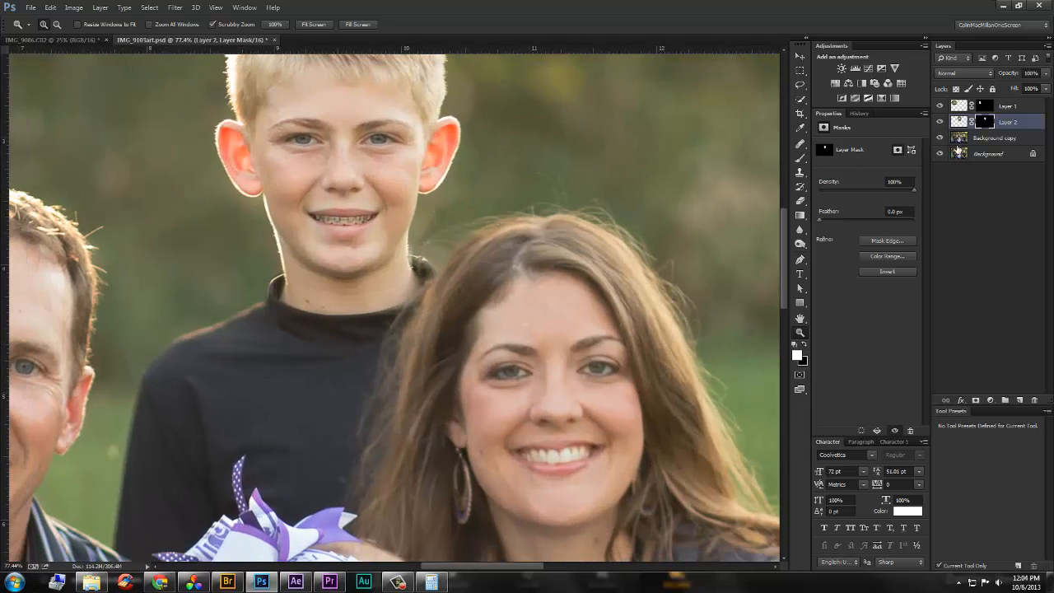
Loosely lasso the youngest boy's head in IMG_9086.CR2 and paste it into IMG_9103art.psd directly above the Background copy layer
click(960, 139)
key(s)
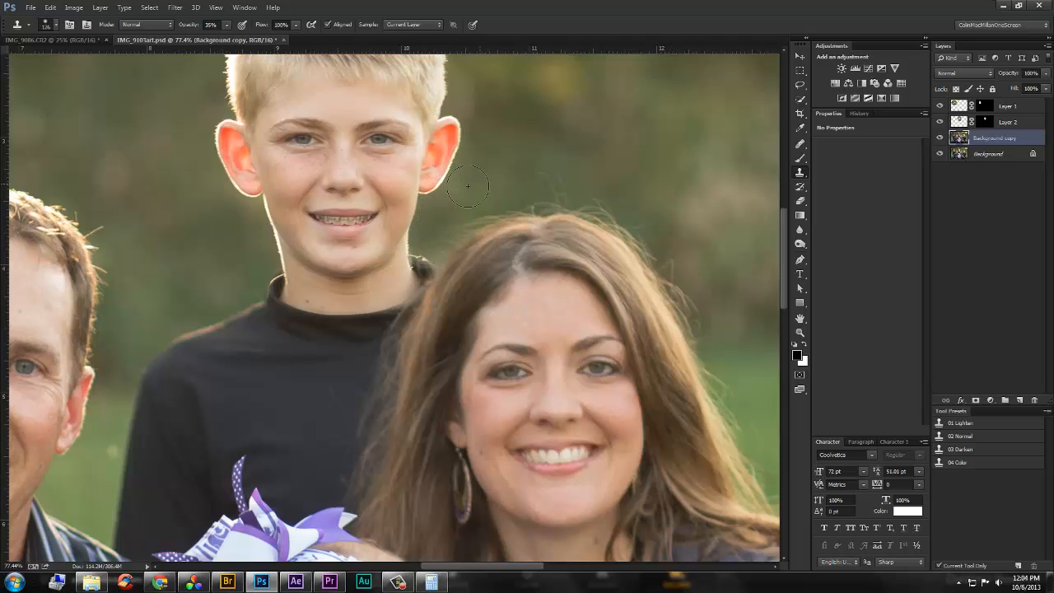
key(z)
drag(366, 266, 321, 292)
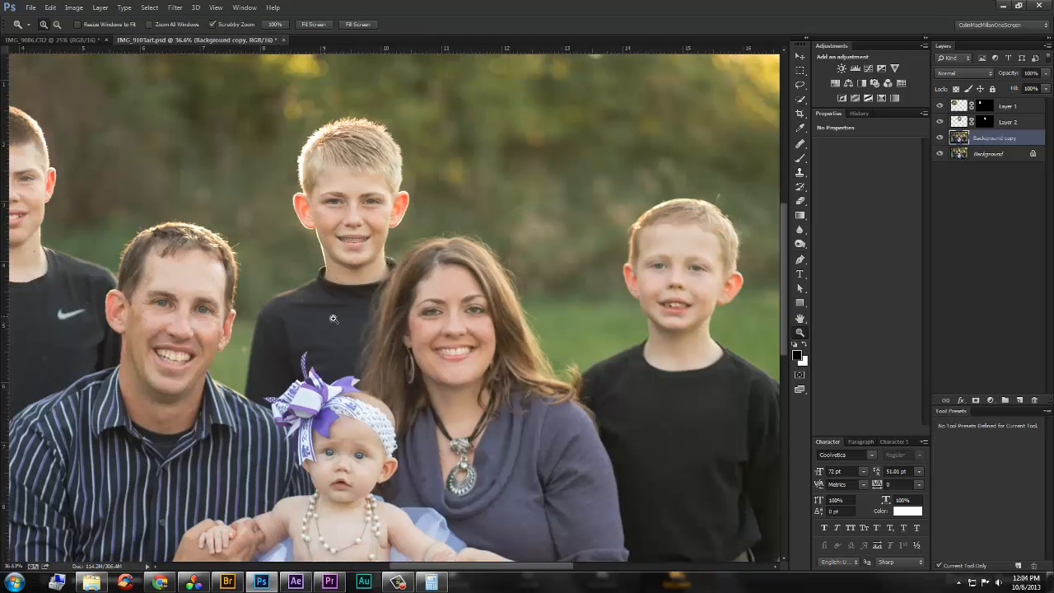
drag(431, 303, 227, 250)
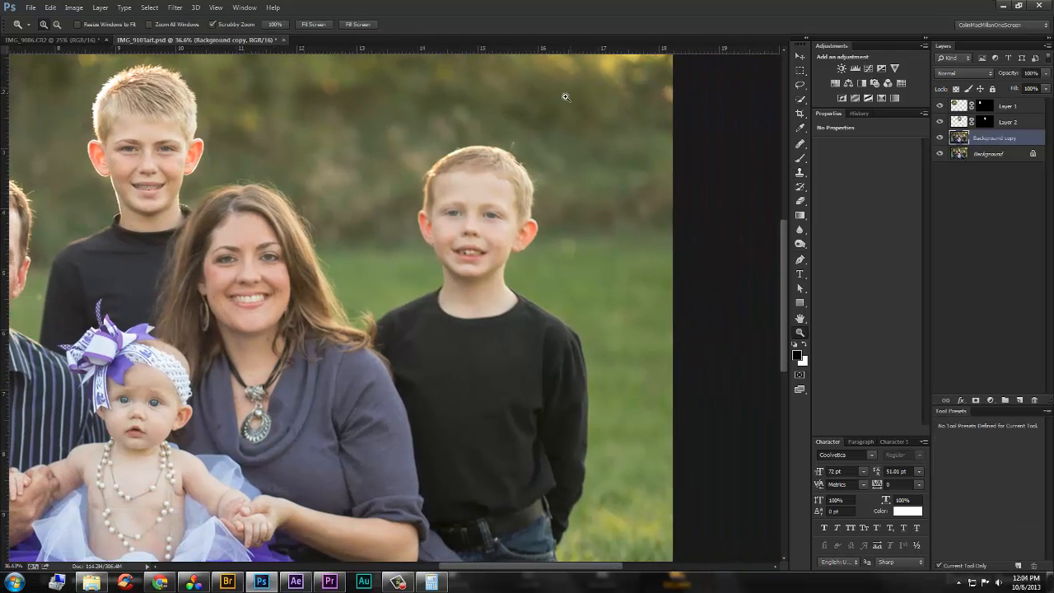
click(71, 39)
key(l)
mouse_move(591, 129)
mouse_down()
mouse_move(560, 164)
mouse_move(572, 123)
mouse_up()
drag(616, 200, 611, 215)
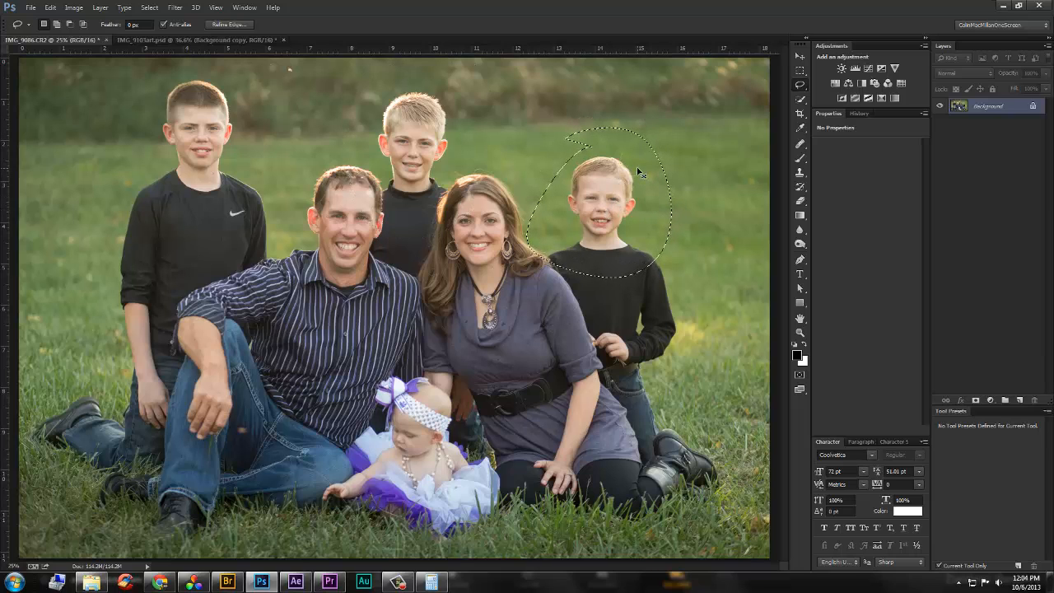
click(185, 39)
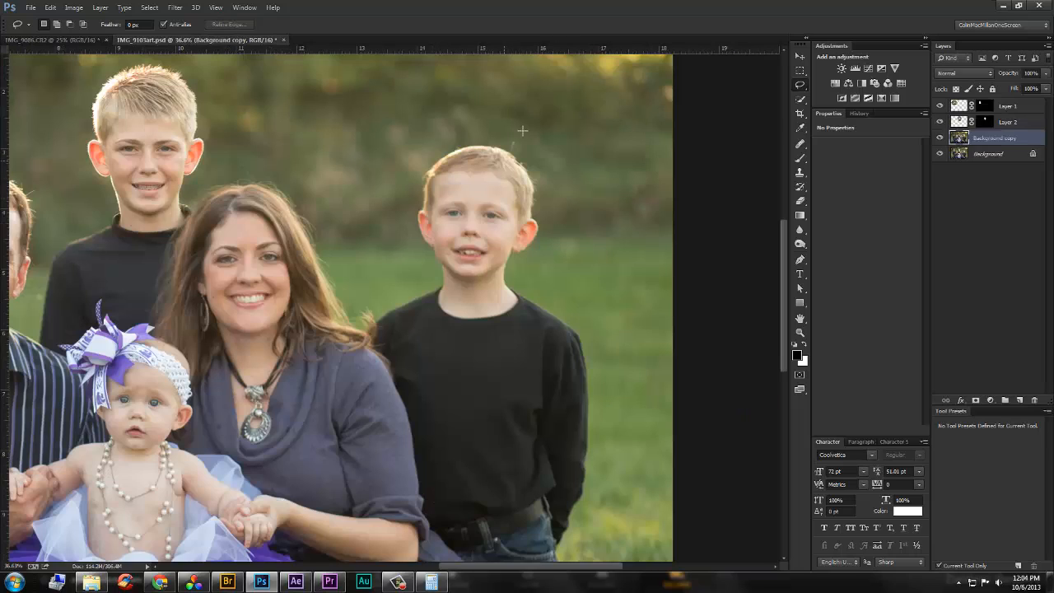
key(ctrl+v)
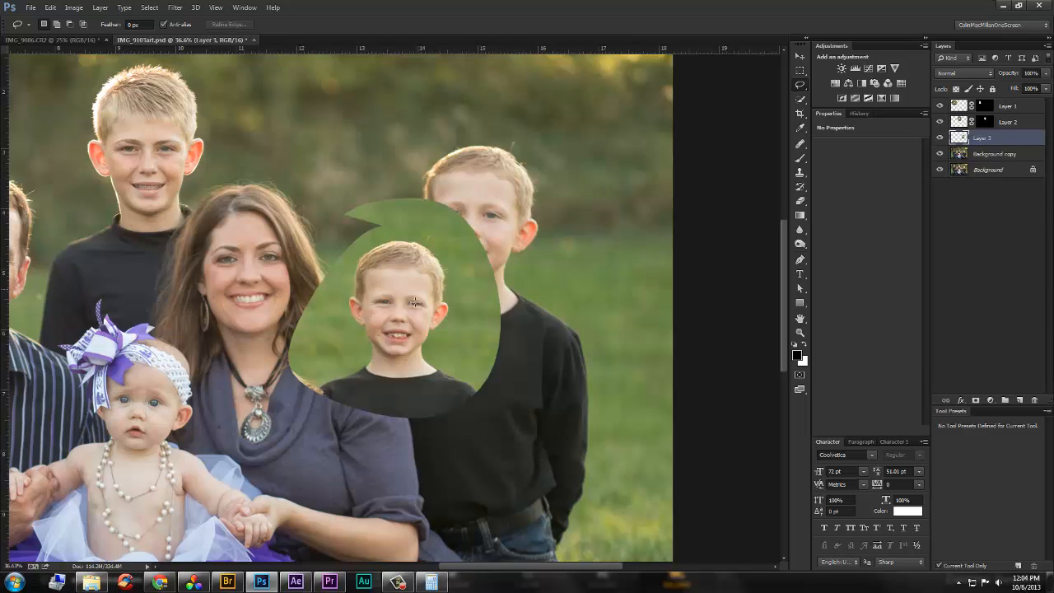
Move the pasted head over the youngest boy's original face and set Layer 3's opacity to 50%, lining up the eyes
key(v)
mouse_move(407, 296)
mouse_down()
mouse_move(461, 239)
mouse_move(472, 206)
mouse_up()
key(5)
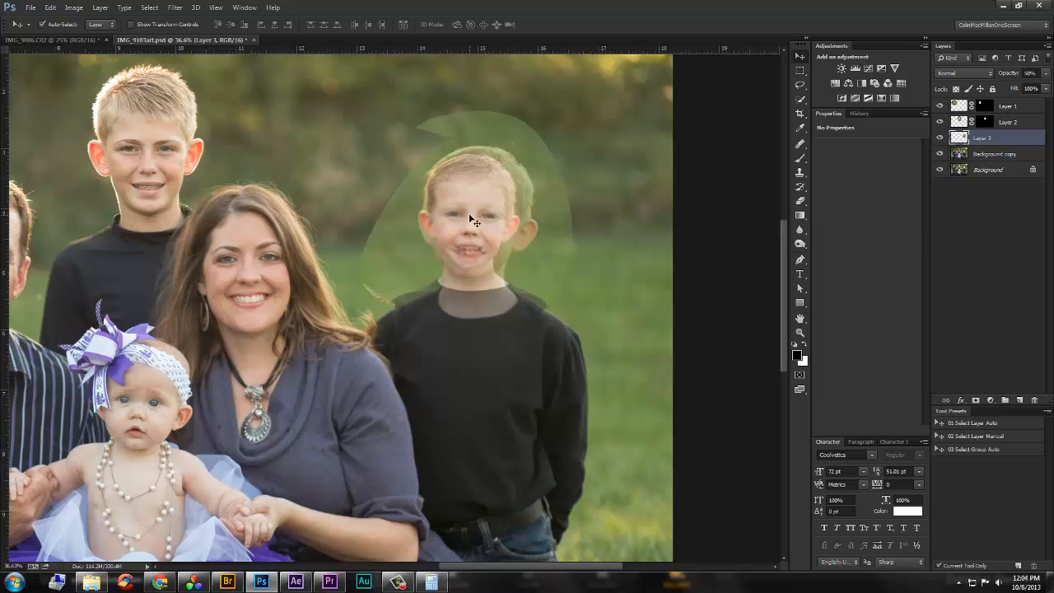
drag(466, 230, 462, 220)
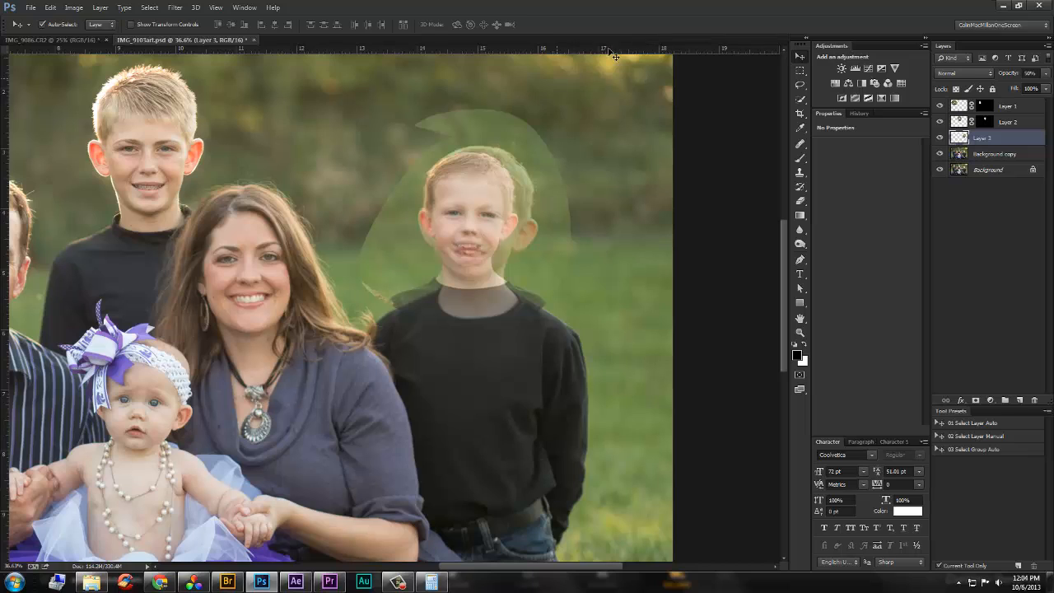
Free-transform the pasted head around a pivot on the boy's eye, scaling it to about 117.4% to match the original head
key(ctrl+t)
alt+click(453, 213)
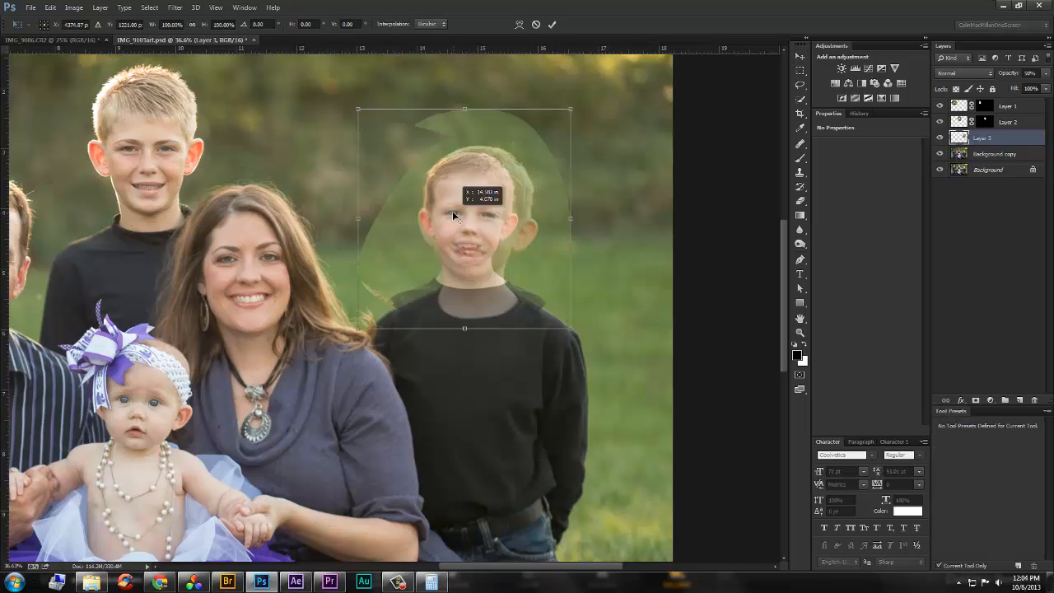
drag(604, 190, 593, 119)
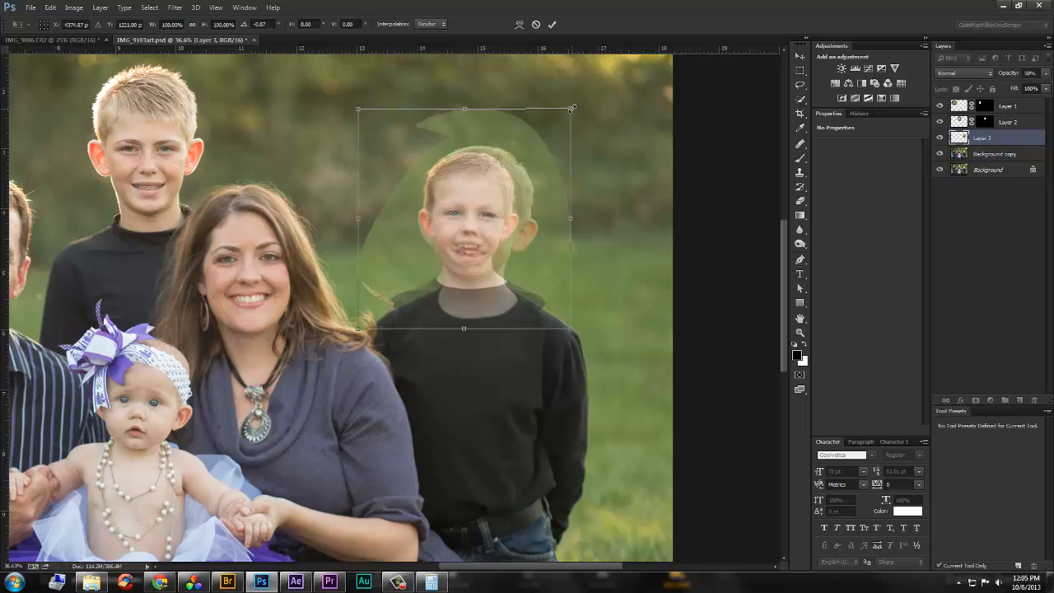
drag(574, 106, 599, 99)
drag(487, 232, 488, 234)
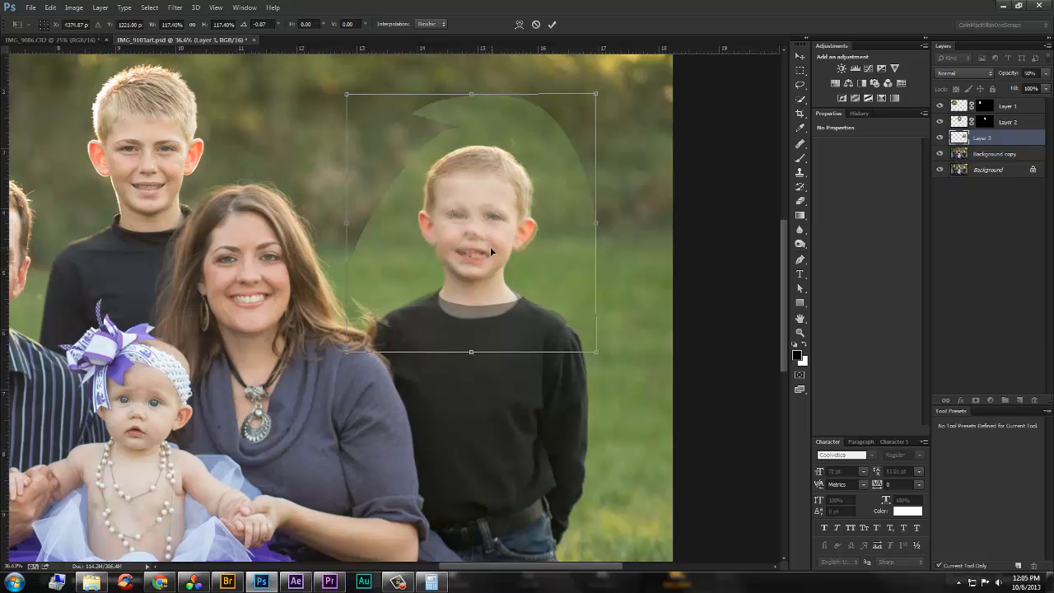
key(Return)
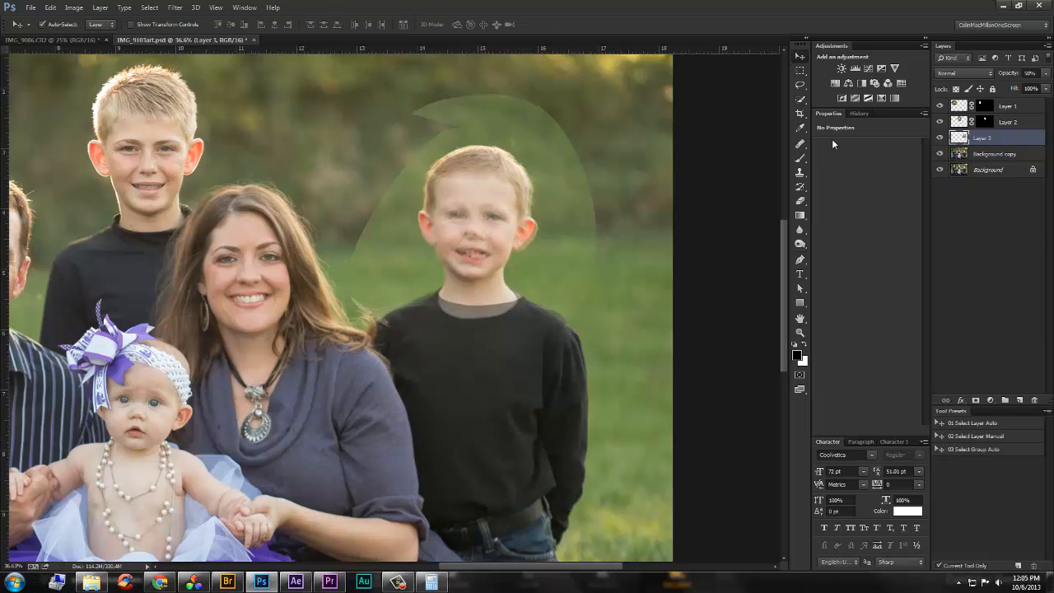
Restore Layer 3 to 100% opacity and give it a layer mask inverted to black
key(c)
key(0)
click(976, 399)
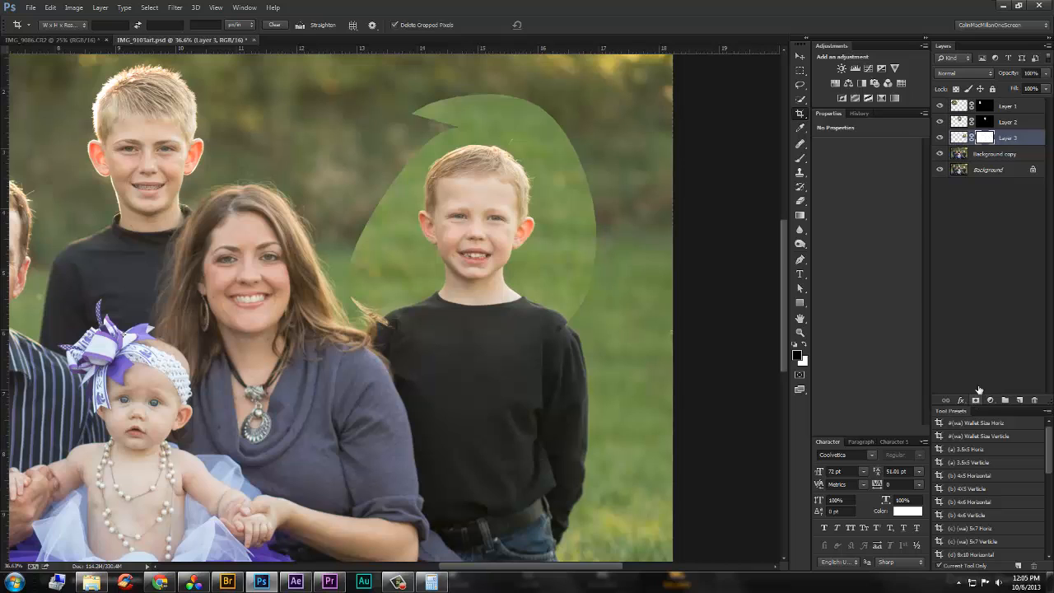
key(b)
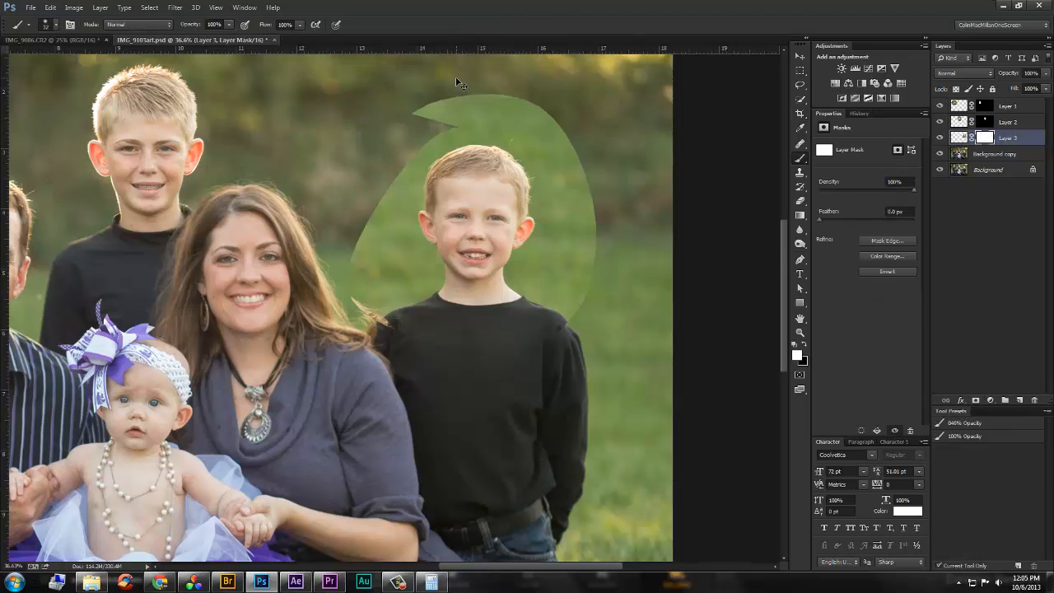
key(ctrl+i)
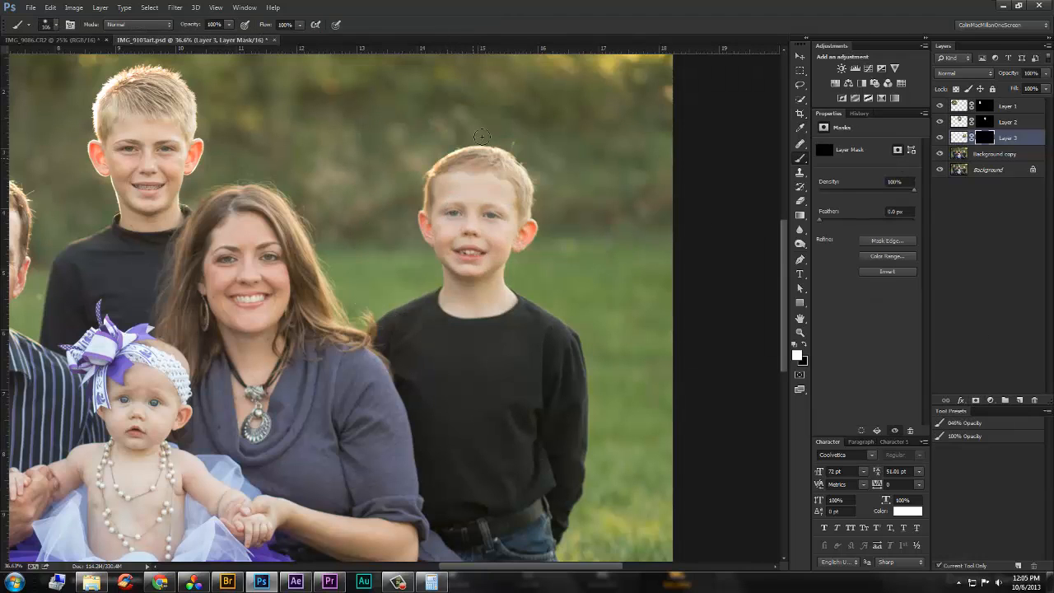
Paint white on the Layer 3 mask to reveal the youngest boy's new face, ears and hair
mouse_move(463, 209)
mouse_down()
mouse_move(464, 172)
mouse_move(437, 187)
mouse_move(455, 167)
mouse_move(441, 174)
mouse_move(469, 153)
mouse_move(451, 166)
mouse_move(496, 165)
mouse_move(506, 180)
mouse_move(509, 171)
mouse_move(517, 214)
mouse_move(528, 207)
mouse_move(507, 263)
mouse_move(449, 262)
mouse_move(463, 277)
mouse_move(486, 251)
mouse_move(443, 274)
mouse_move(425, 209)
mouse_move(432, 177)
mouse_up()
mouse_move(489, 205)
mouse_down()
mouse_move(473, 227)
mouse_move(504, 224)
mouse_up()
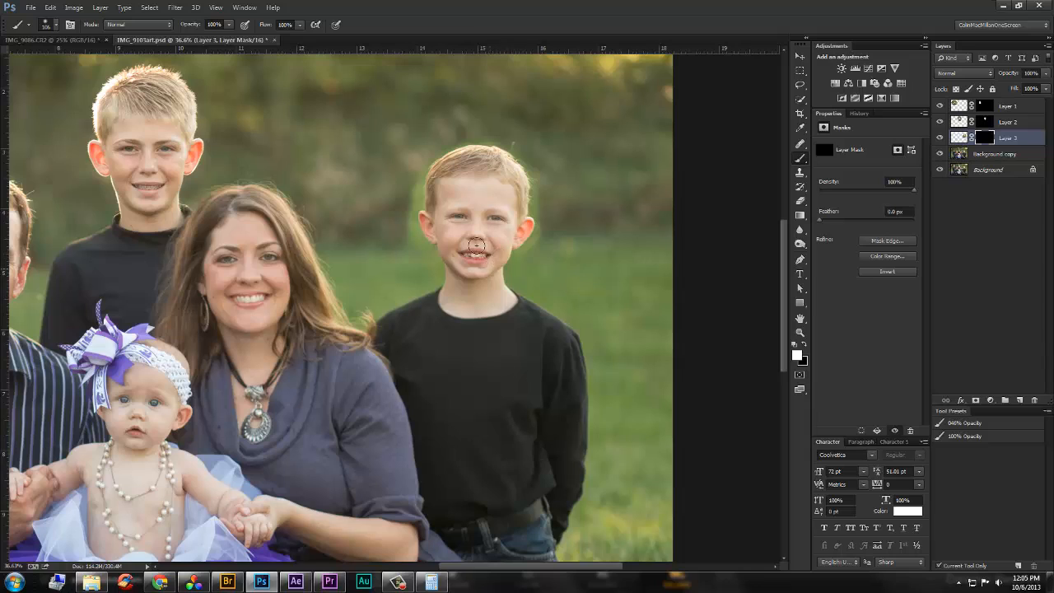
drag(448, 181, 489, 146)
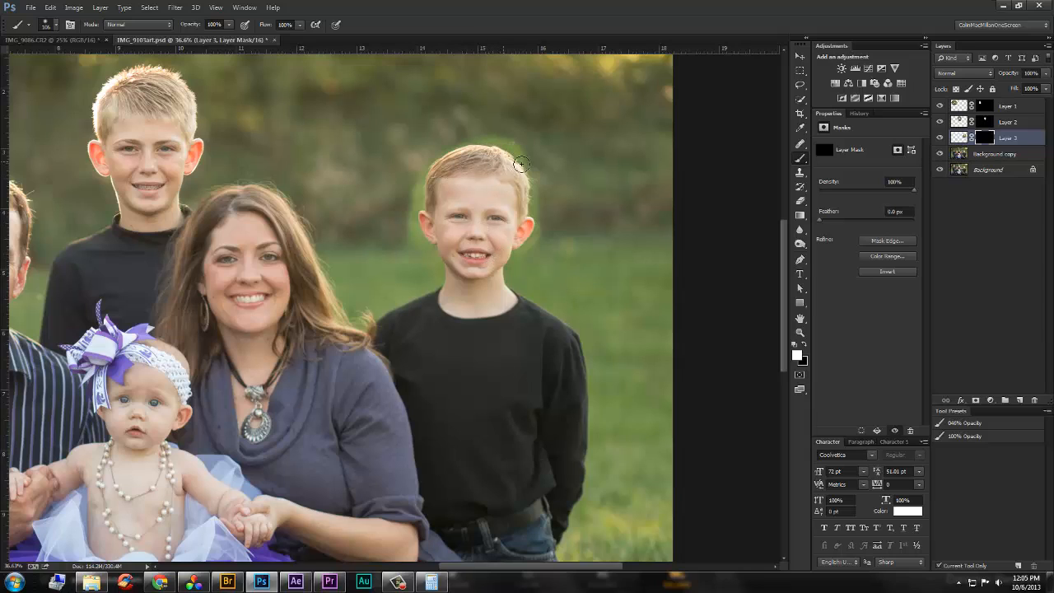
With Layer 3 hidden, heal the youngest boy's original head out of Background copy using nearby background, and show Layer 3 again
click(940, 138)
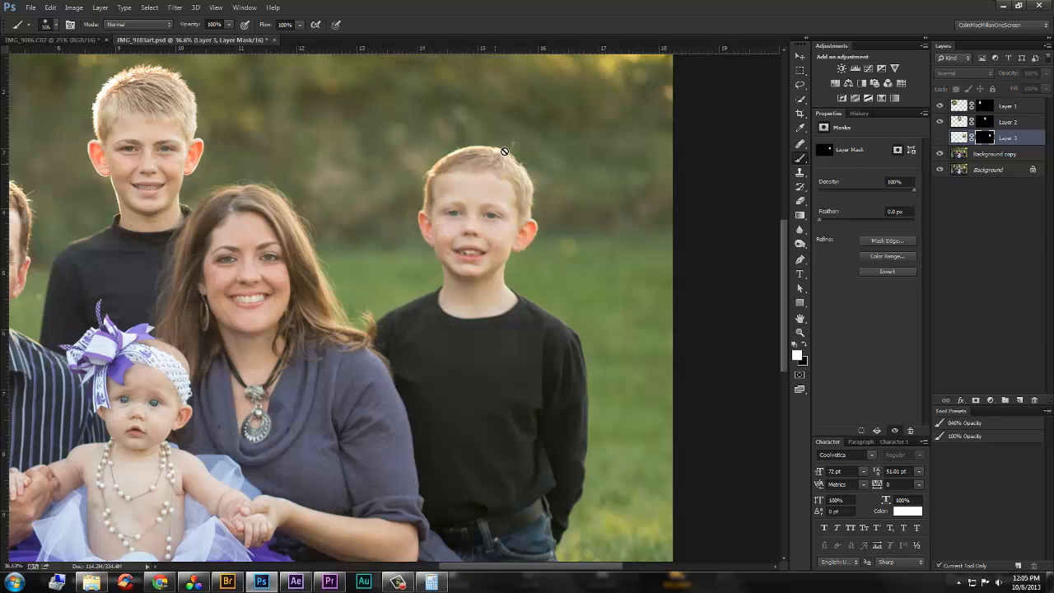
key(j)
click(962, 155)
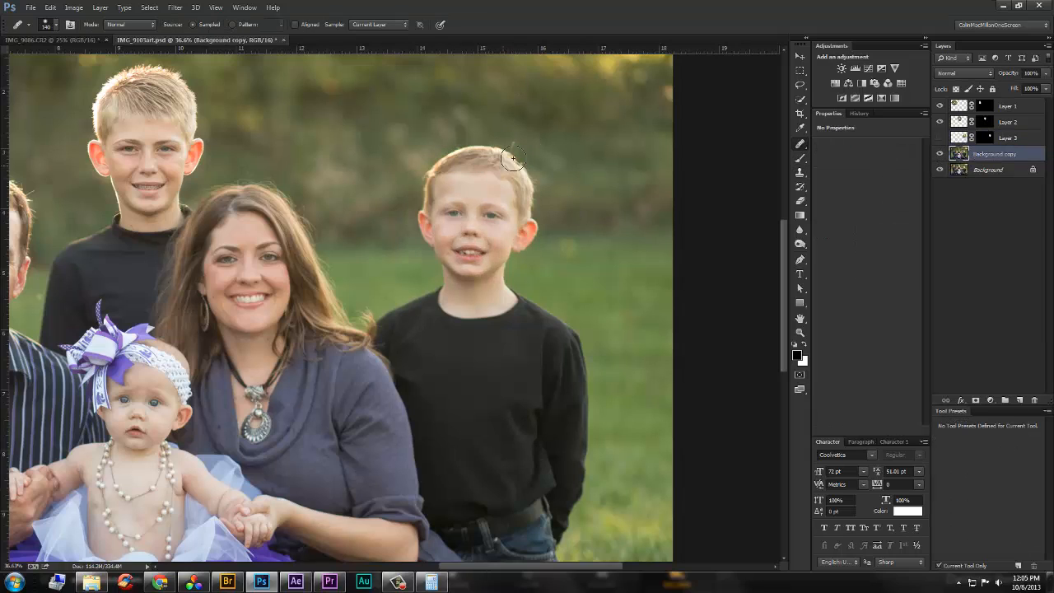
drag(582, 214, 599, 214)
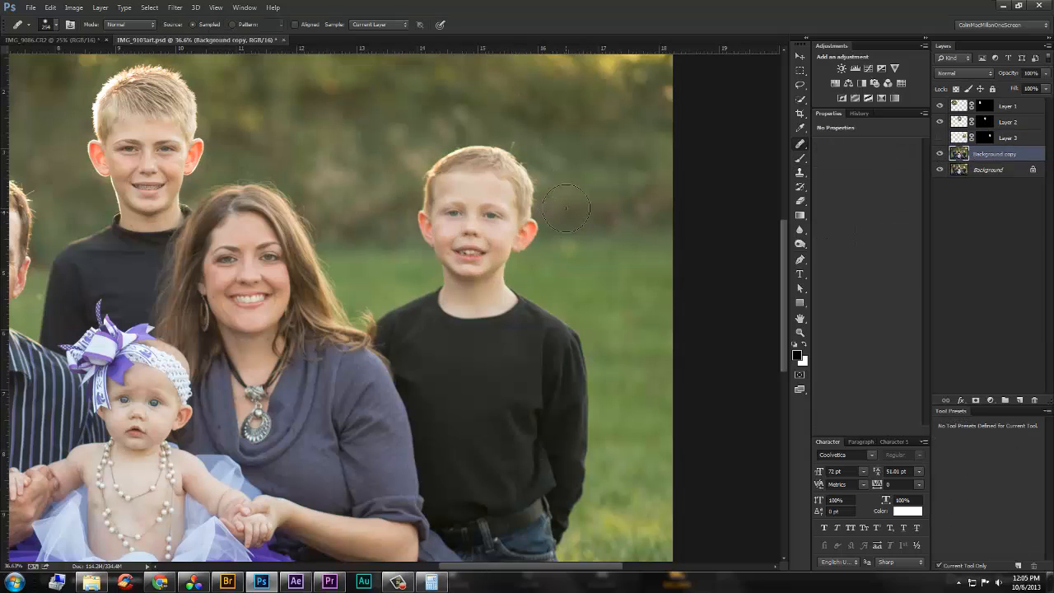
alt+click(390, 215)
mouse_move(480, 221)
mouse_down()
mouse_move(433, 227)
mouse_move(442, 175)
mouse_move(467, 162)
mouse_move(497, 179)
mouse_move(460, 201)
mouse_move(487, 227)
mouse_move(499, 211)
mouse_move(464, 233)
mouse_move(471, 256)
mouse_move(453, 240)
mouse_move(469, 253)
mouse_move(455, 261)
mouse_move(482, 250)
mouse_move(504, 273)
mouse_up()
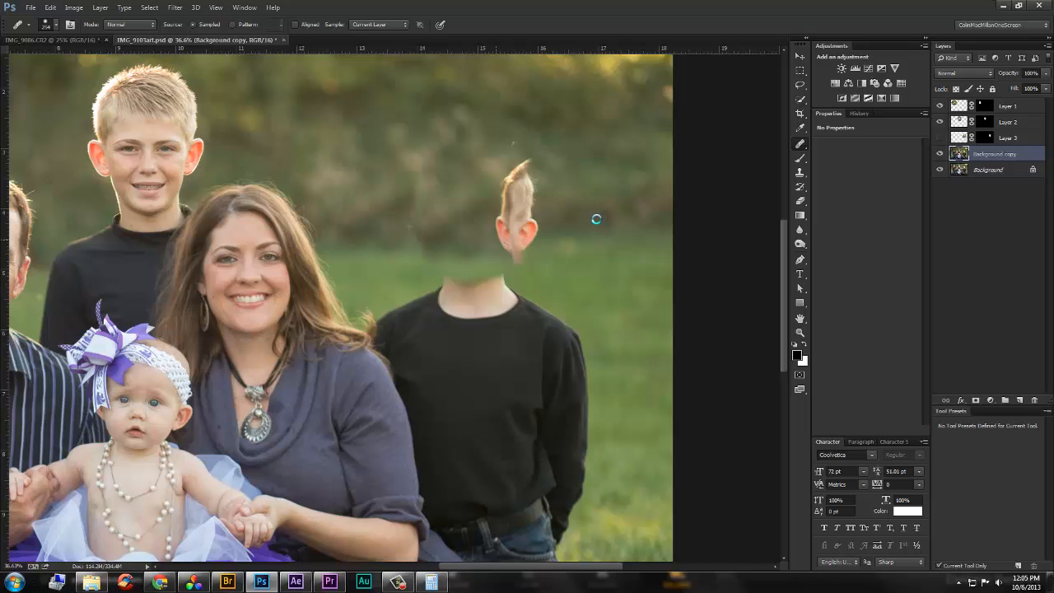
drag(523, 227, 518, 244)
mouse_move(521, 204)
mouse_down()
mouse_move(522, 176)
mouse_move(498, 224)
mouse_move(520, 204)
mouse_move(487, 220)
mouse_up()
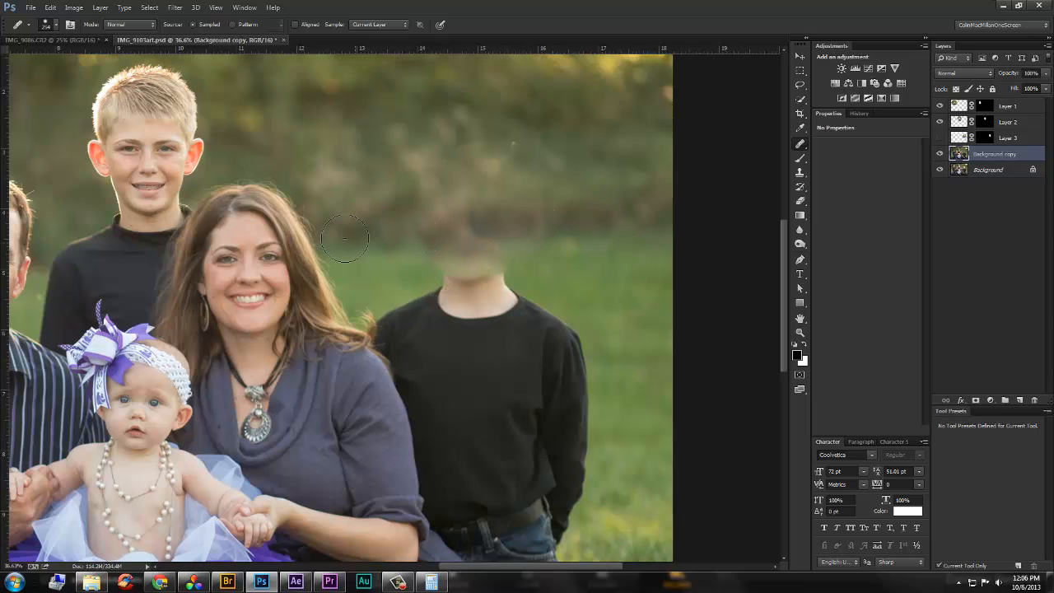
click(508, 150)
click(940, 137)
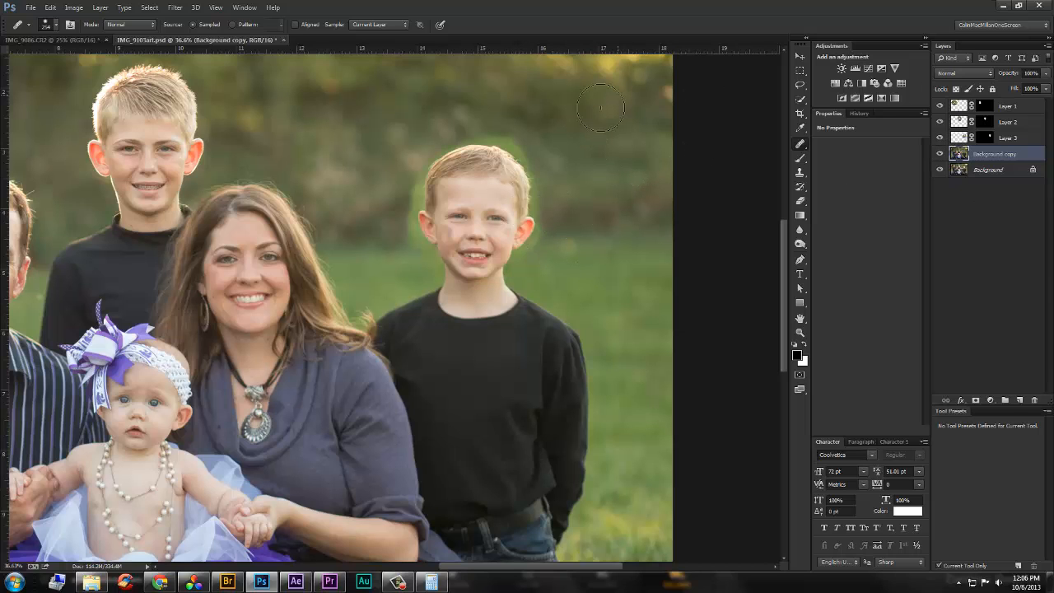
Isolate Layer 3 and paint white on its mask to fill the semi-transparent gaps in the boy's face
key(z)
drag(449, 239, 675, 246)
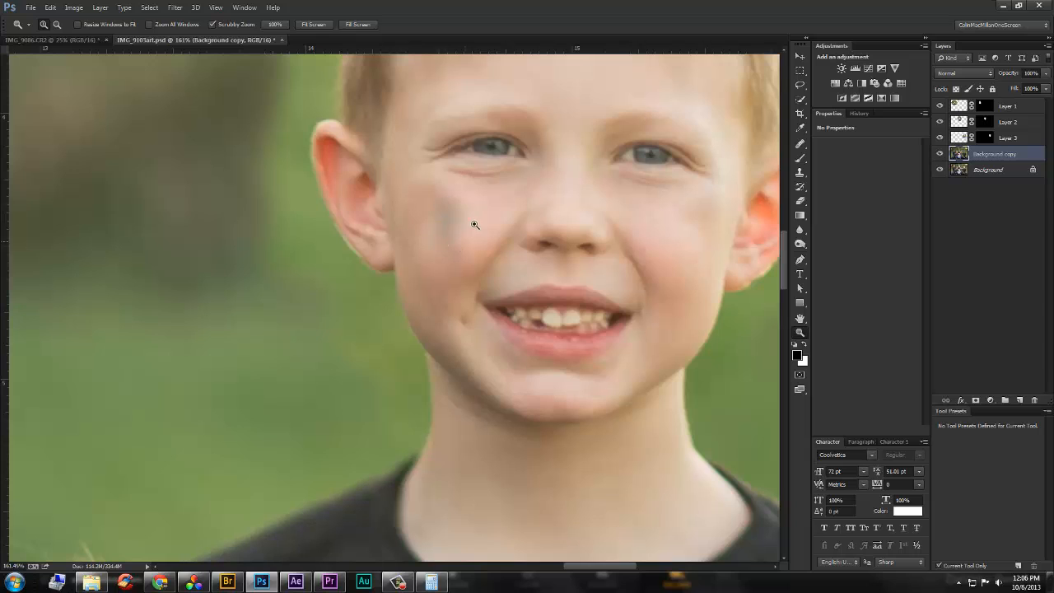
alt+click(940, 138)
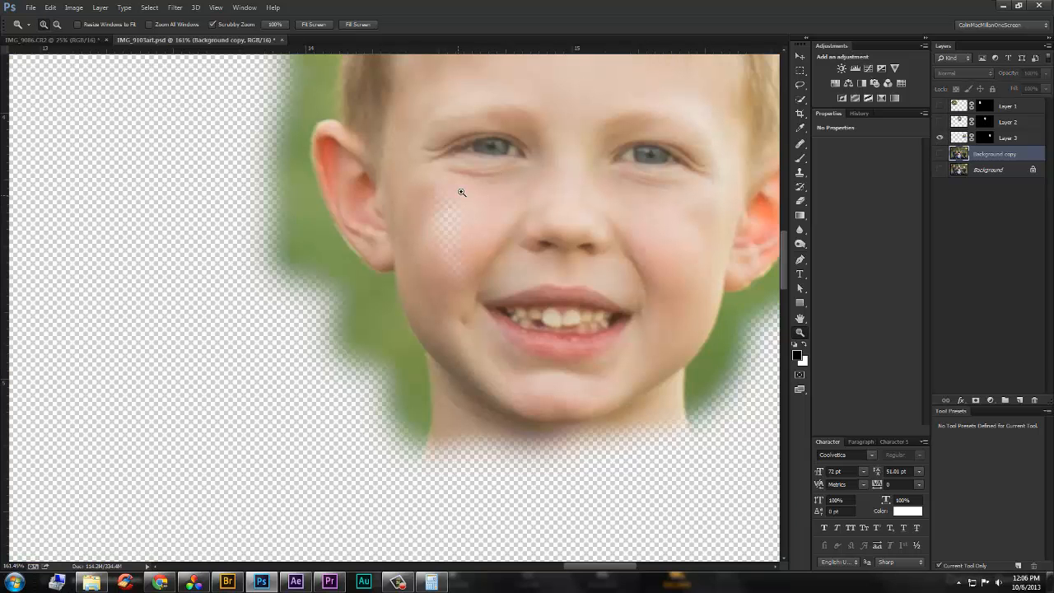
key(b)
click(984, 139)
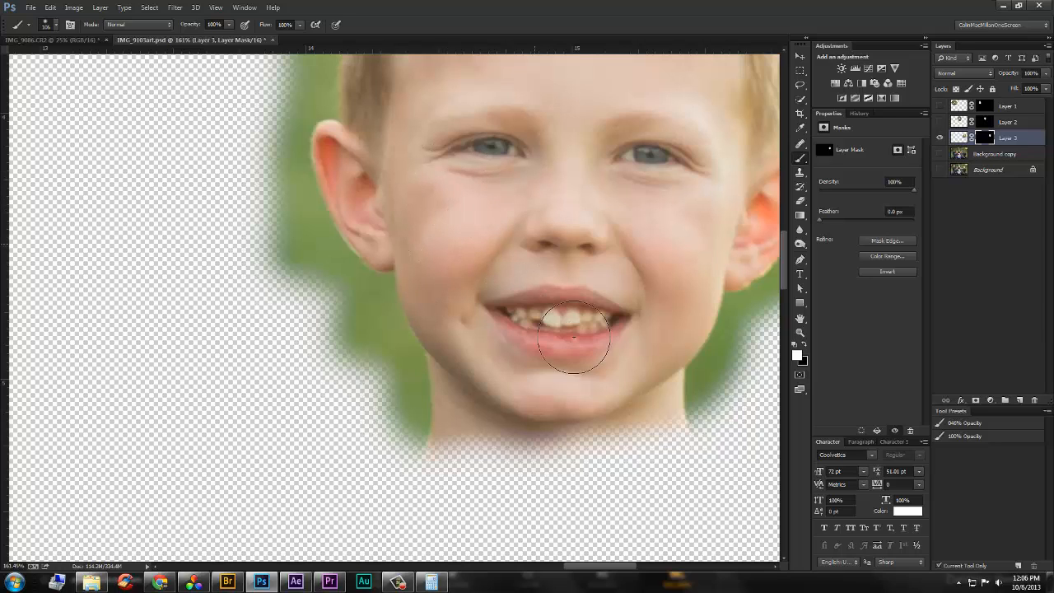
mouse_move(614, 241)
mouse_down()
mouse_move(448, 388)
mouse_move(431, 498)
mouse_up()
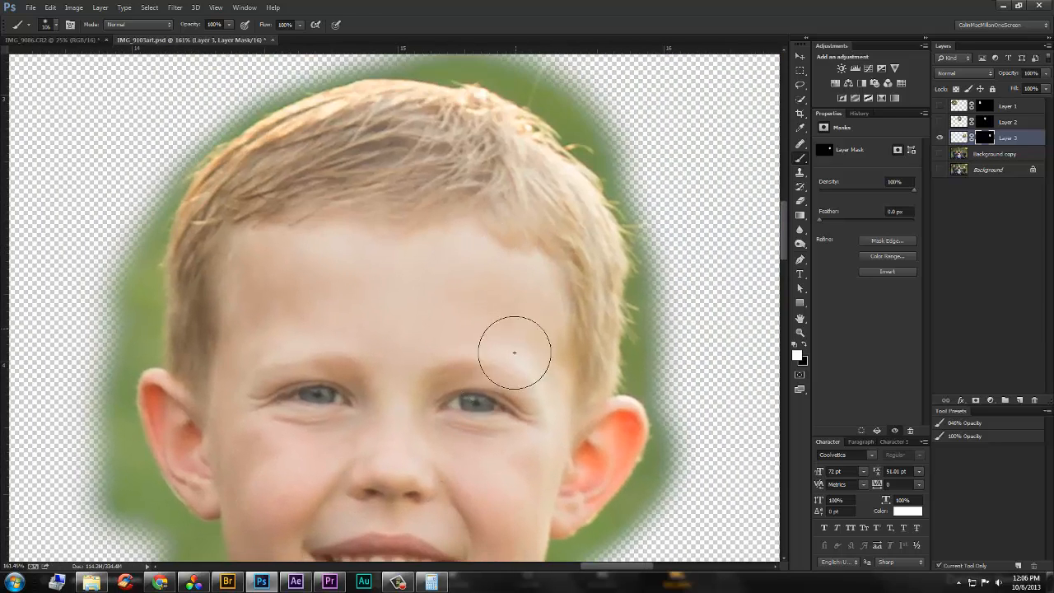
mouse_move(360, 358)
mouse_down()
mouse_move(429, 283)
mouse_move(405, 247)
mouse_move(414, 337)
mouse_move(421, 250)
mouse_move(405, 222)
mouse_move(426, 256)
mouse_move(423, 229)
mouse_move(423, 302)
mouse_move(419, 294)
mouse_up()
Paint black on the Layer 3 mask to trim the excess green around the boy's head, and show all layers again
key(z)
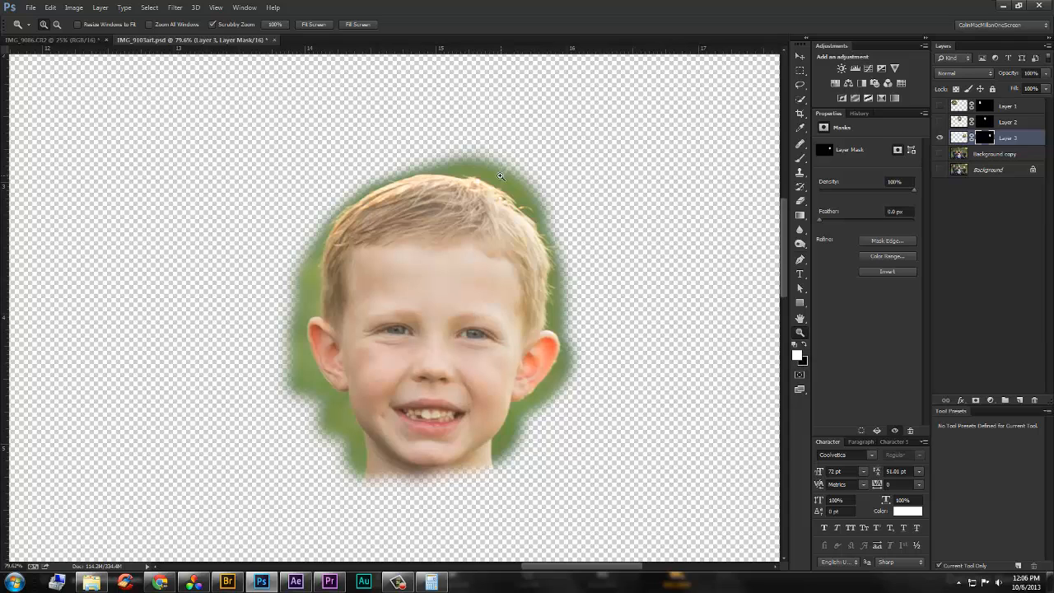
key(b)
drag(482, 153, 611, 153)
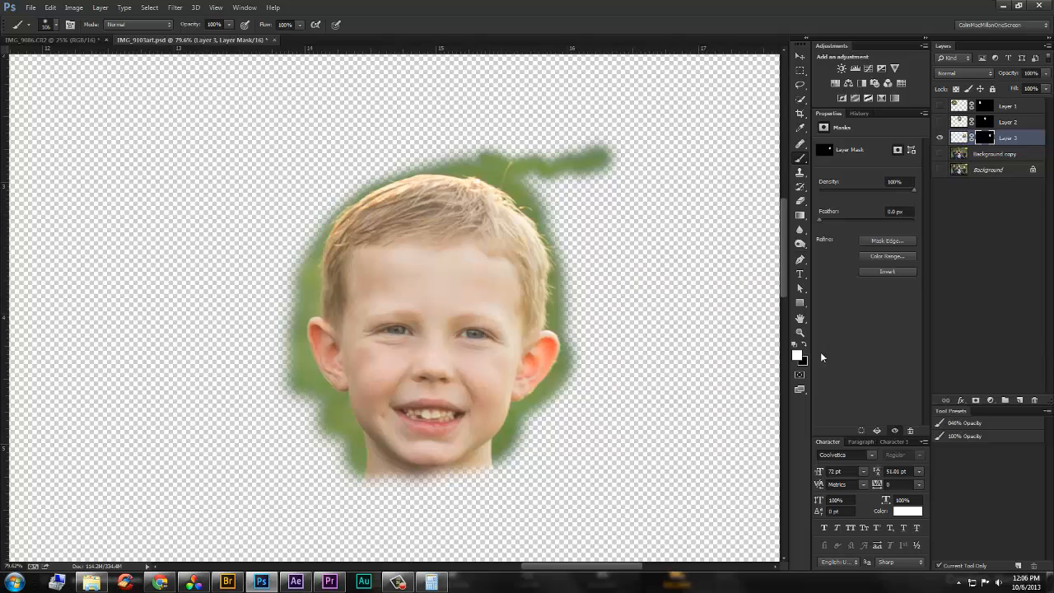
key(x)
mouse_move(606, 142)
mouse_down()
mouse_move(592, 166)
mouse_move(580, 152)
mouse_move(497, 149)
mouse_move(570, 207)
mouse_move(576, 292)
mouse_move(590, 302)
mouse_move(571, 341)
mouse_move(585, 334)
mouse_move(578, 371)
mouse_move(579, 359)
mouse_move(516, 453)
mouse_up()
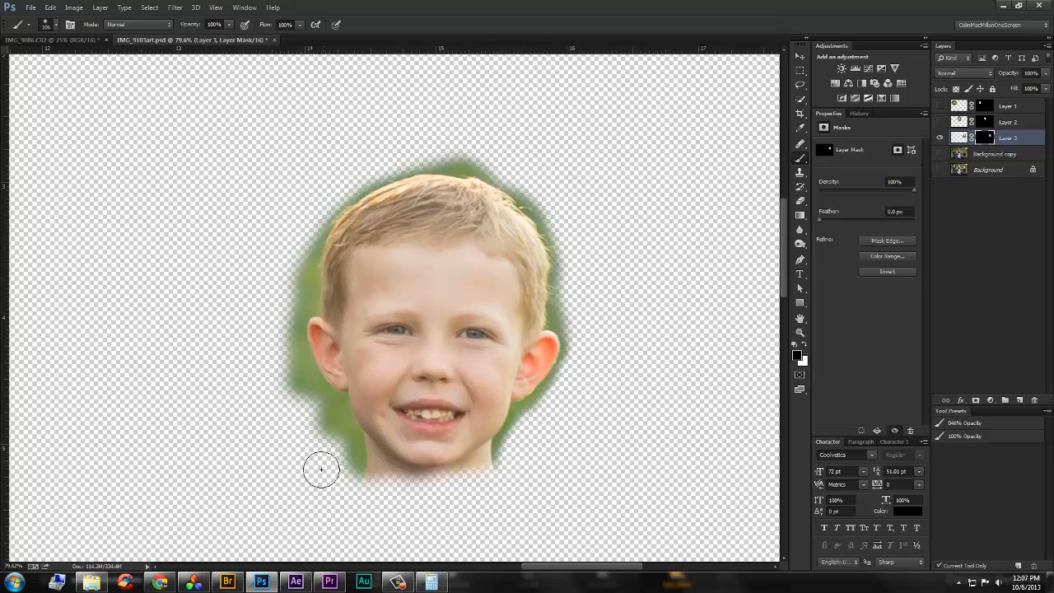
mouse_move(318, 463)
mouse_down()
mouse_move(332, 438)
mouse_move(304, 419)
mouse_move(272, 337)
mouse_move(306, 204)
mouse_up()
mouse_move(436, 115)
mouse_down()
mouse_move(451, 145)
mouse_move(487, 155)
mouse_move(531, 153)
mouse_up()
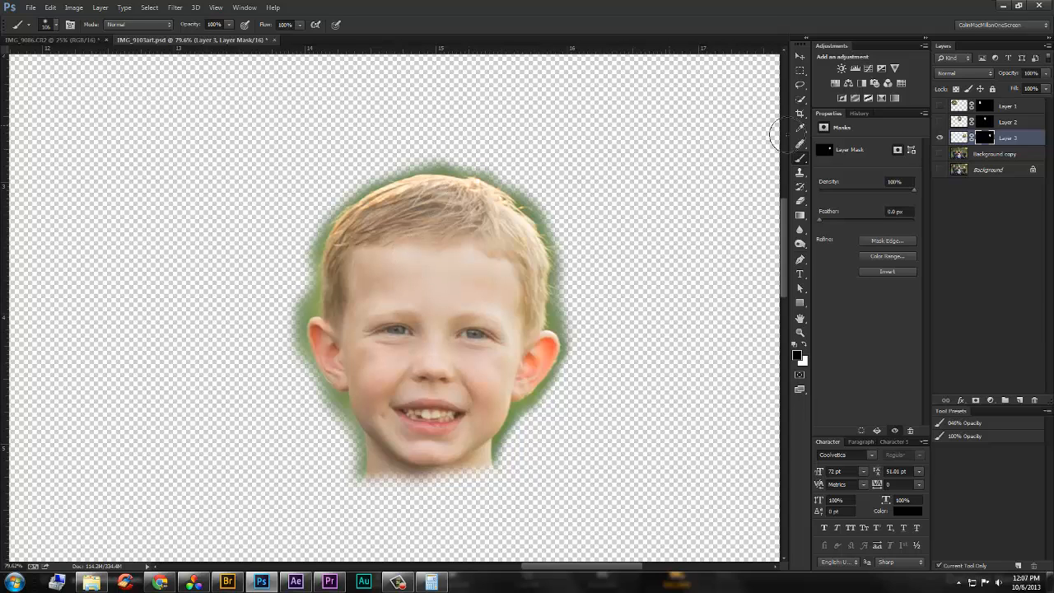
alt+click(942, 138)
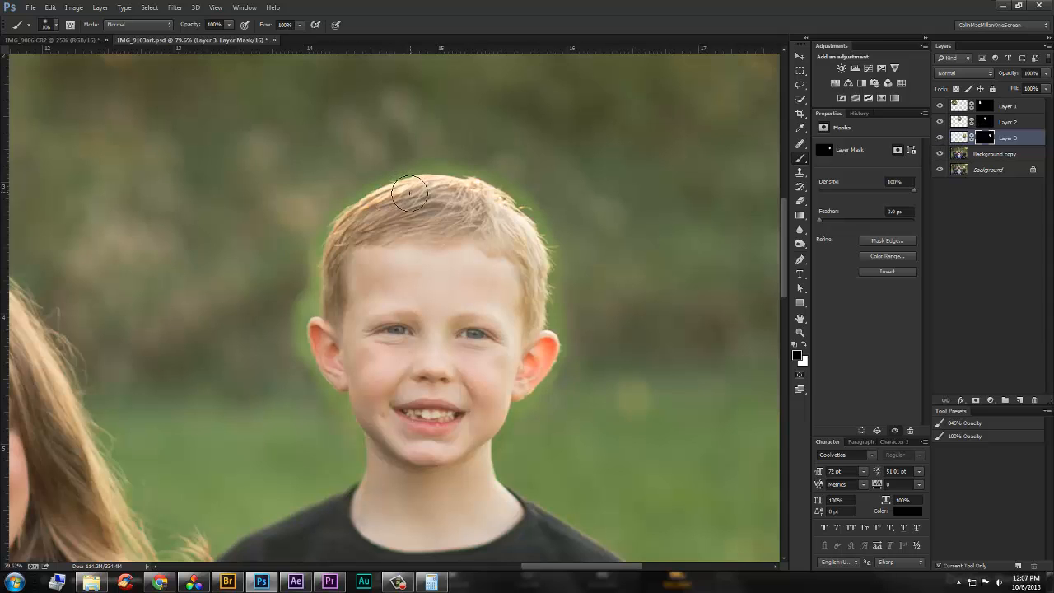
Refine the Layer 3 mask by brushing around the boy's hair, ears and neck to remove the green fringe, outputting to the layer mask
key(ctrl+alt+r)
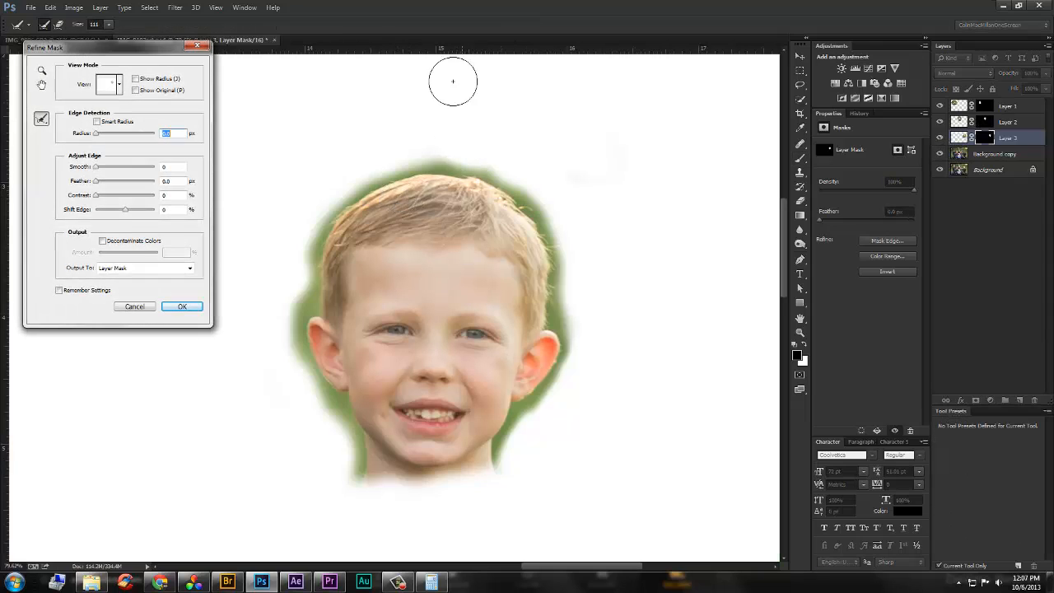
mouse_move(405, 169)
mouse_down()
mouse_move(383, 170)
mouse_move(321, 259)
mouse_move(307, 307)
mouse_move(299, 367)
mouse_move(359, 445)
mouse_up()
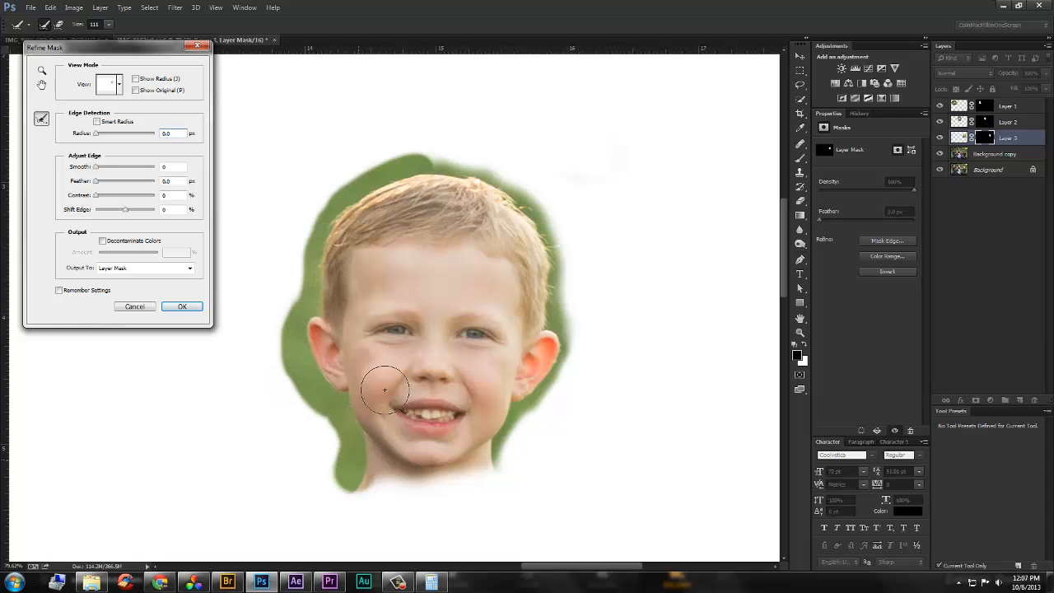
mouse_move(426, 153)
mouse_down()
mouse_move(506, 193)
mouse_move(534, 215)
mouse_move(545, 245)
mouse_move(552, 328)
mouse_move(563, 337)
mouse_move(555, 373)
mouse_move(493, 471)
mouse_up()
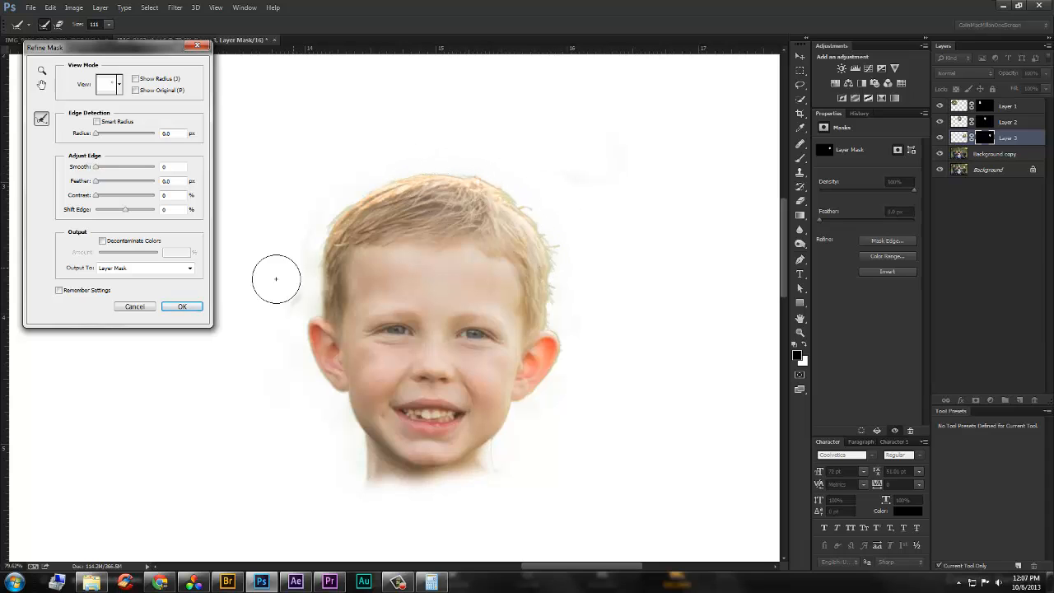
click(293, 298)
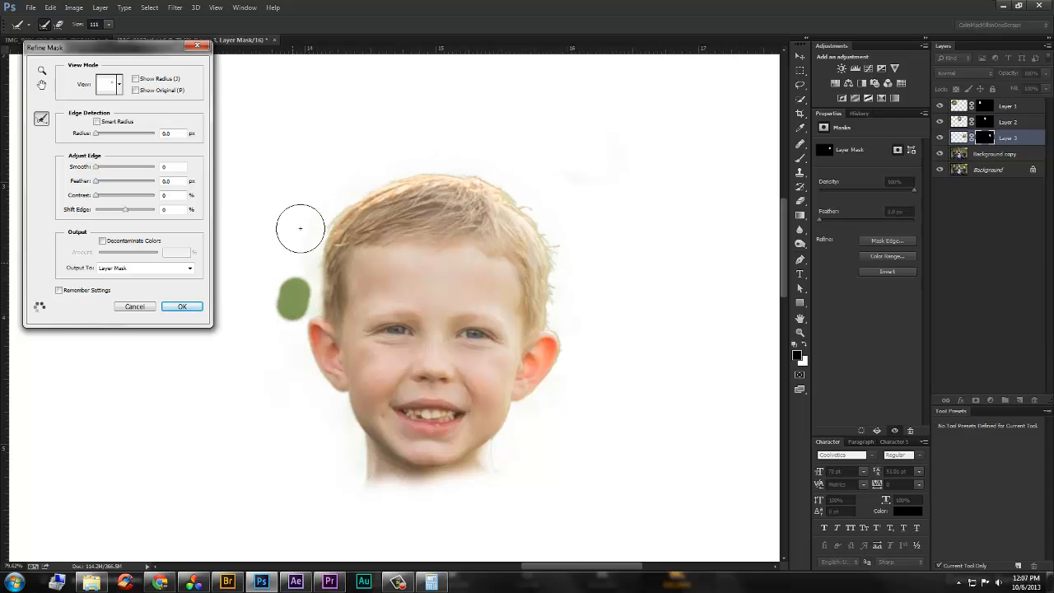
drag(290, 278, 337, 169)
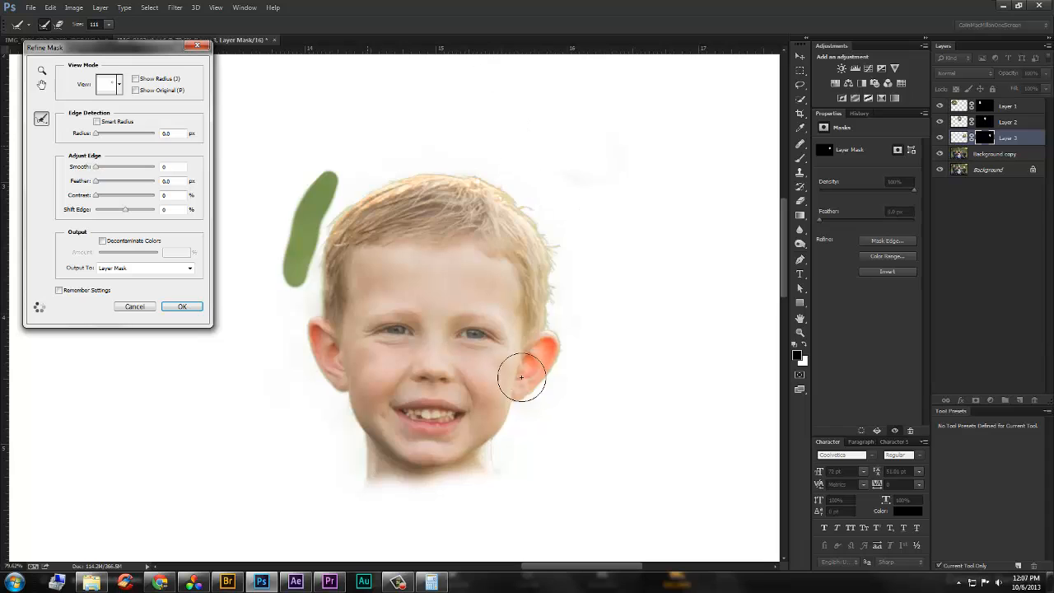
mouse_move(491, 444)
mouse_down()
mouse_move(486, 473)
mouse_move(558, 371)
mouse_up()
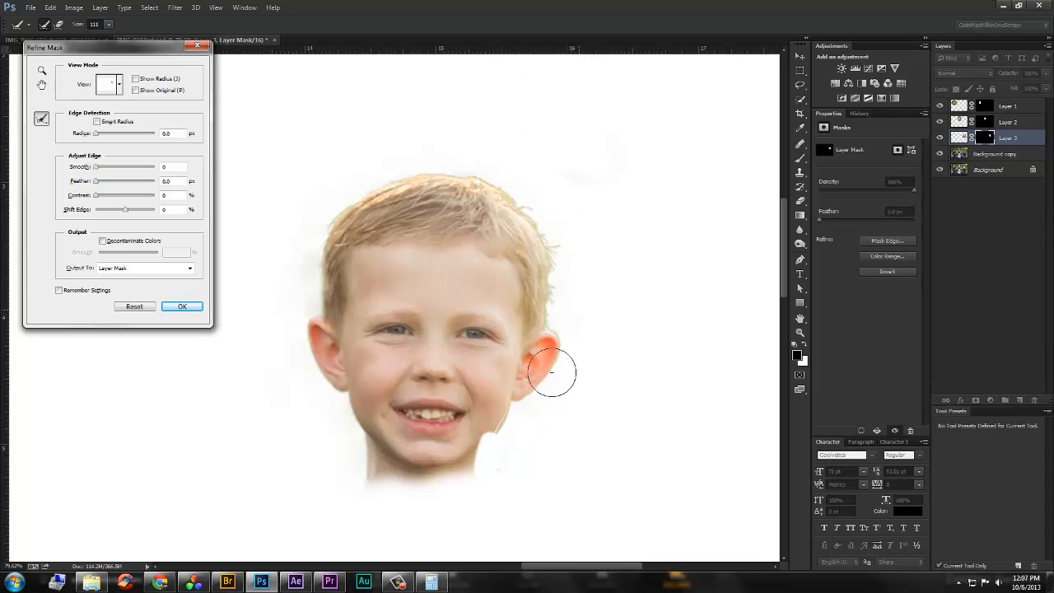
mouse_move(513, 458)
mouse_down()
mouse_move(511, 442)
mouse_move(536, 436)
mouse_up()
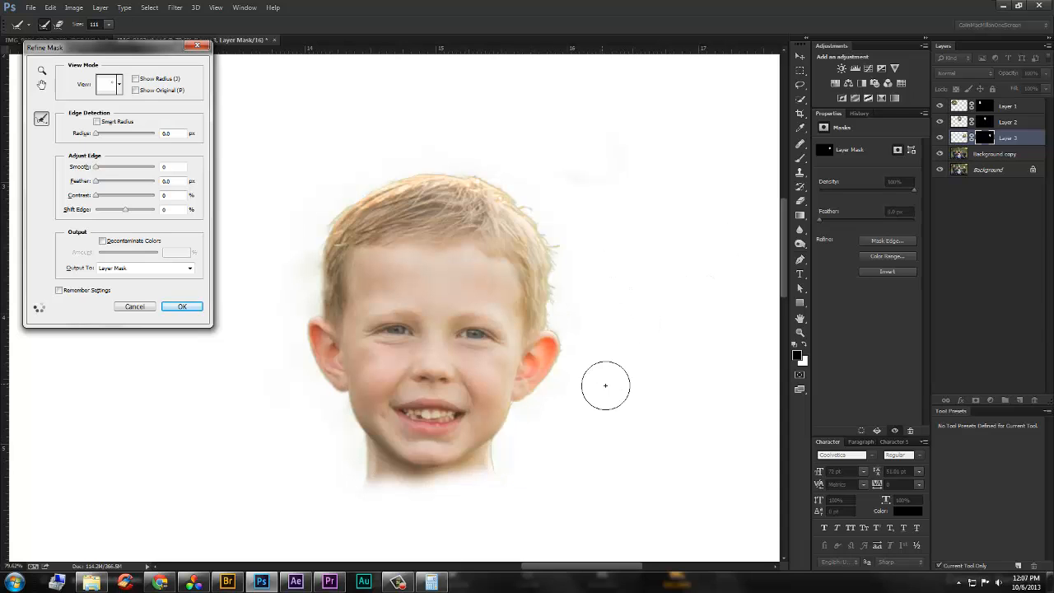
click(180, 305)
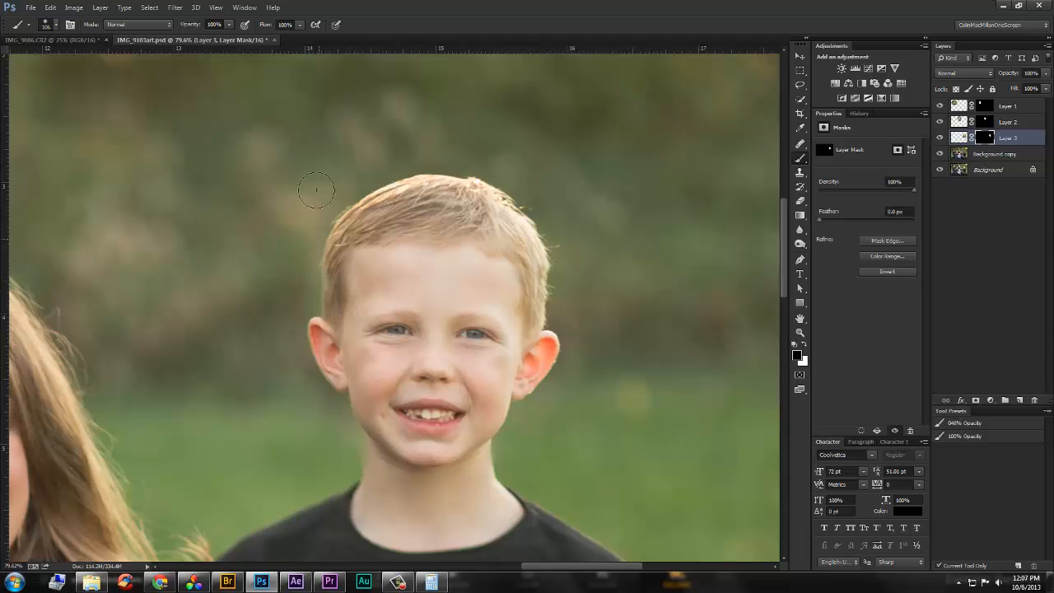
Examine the blended edges of the youngest boy's neck, face and hair up close, and review the whole family photo
scroll(437, 343, down, 3)
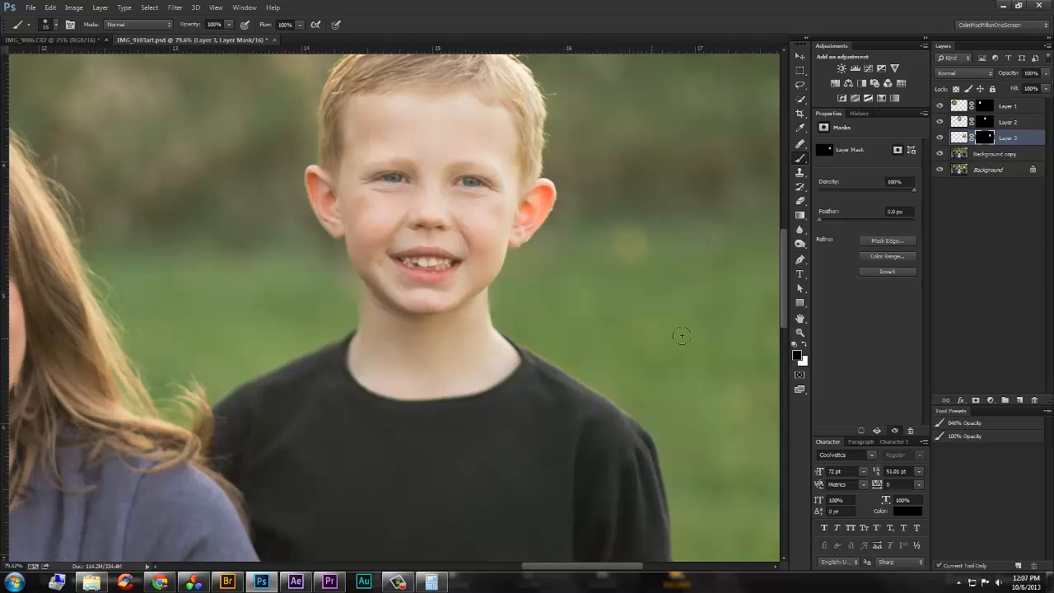
click(185, 26)
drag(149, 25, 148, 23)
key(x)
key(z)
mouse_move(338, 235)
mouse_down()
mouse_move(415, 238)
mouse_move(372, 240)
mouse_up()
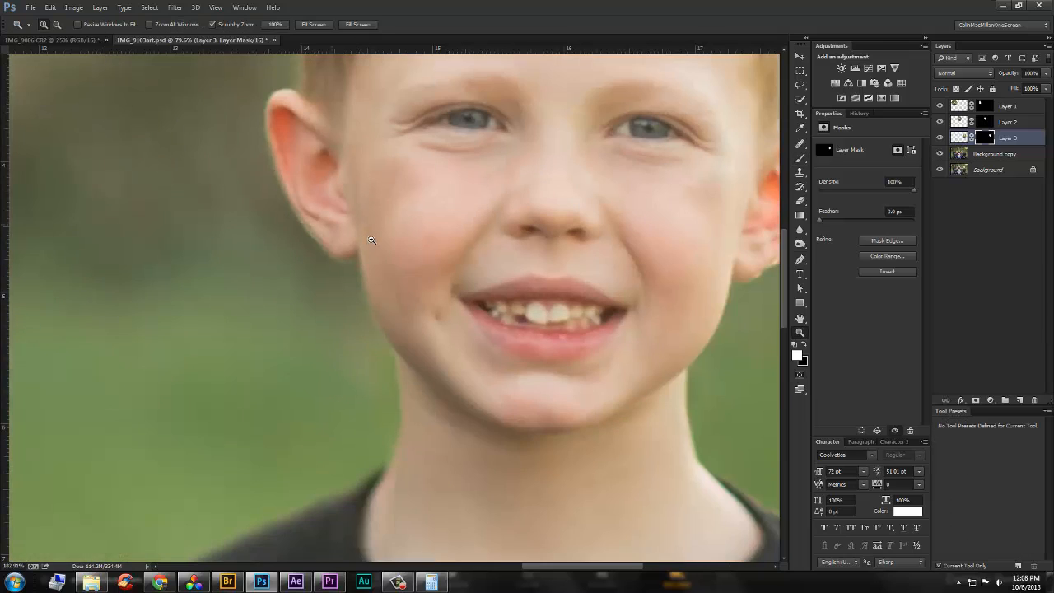
key(space)
drag(511, 392, 415, 317)
drag(486, 149, 417, 461)
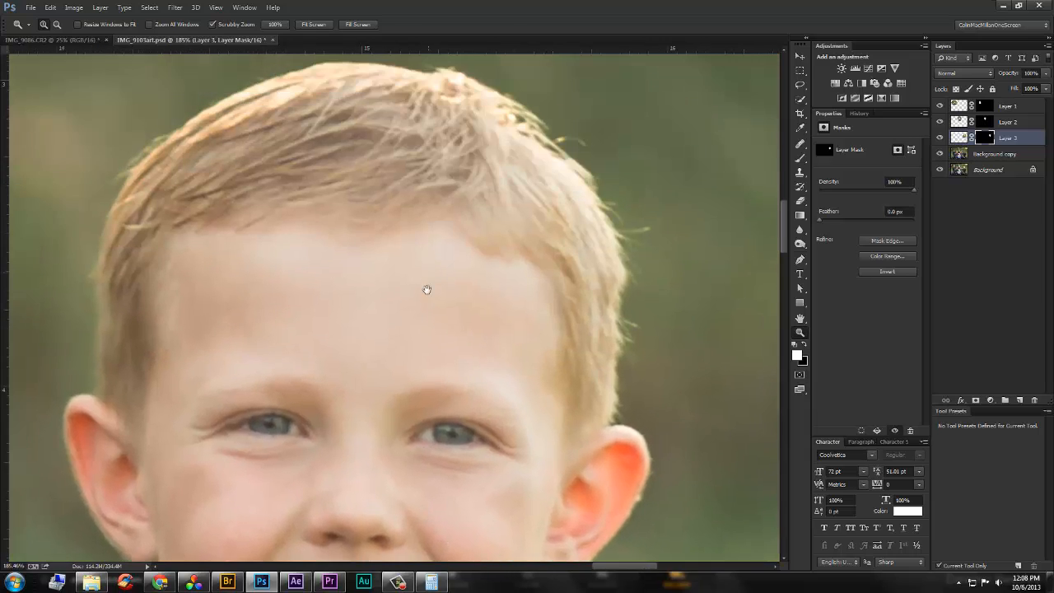
drag(426, 292, 492, 249)
drag(490, 347, 451, 257)
key(space)
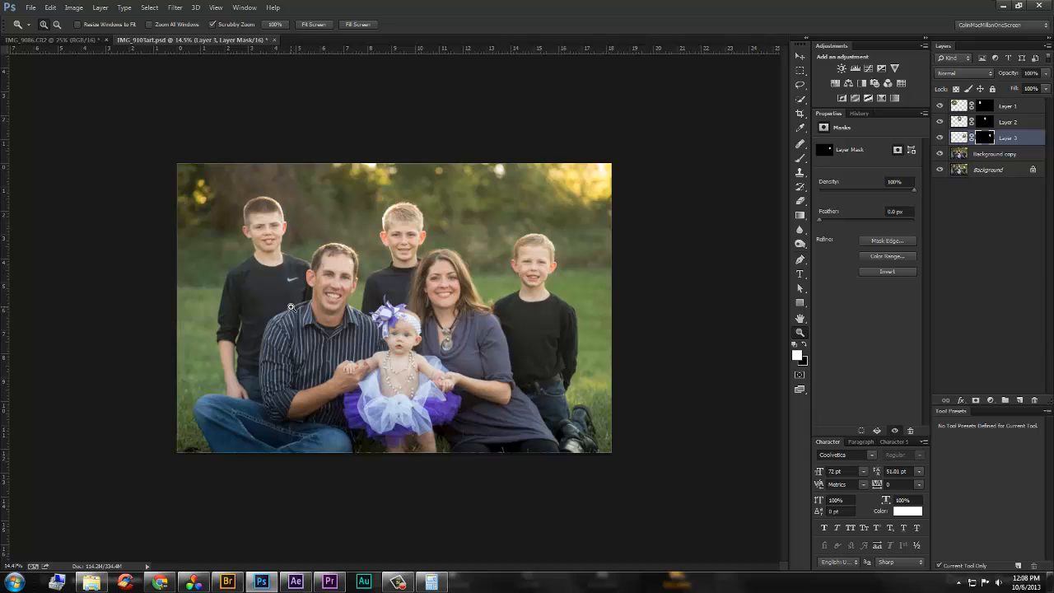
Save the layered composite document
key(ctrl+s)
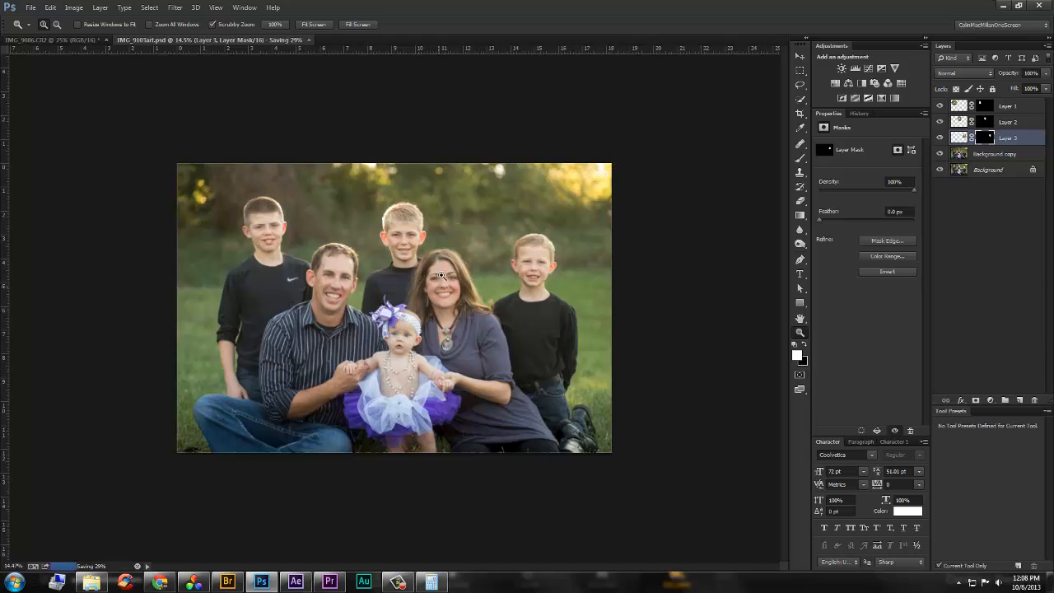
drag(402, 236, 418, 214)
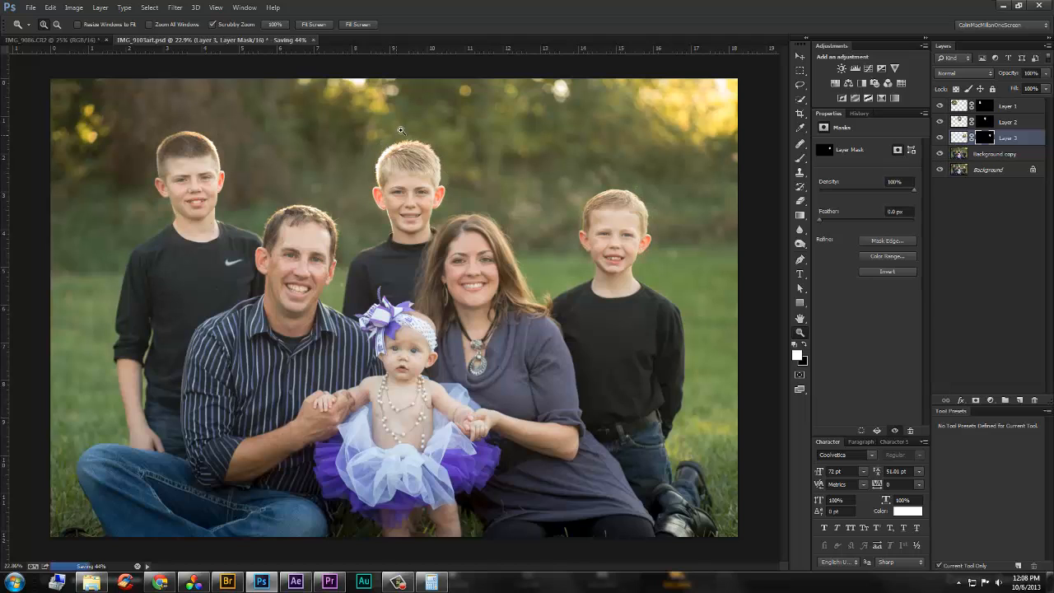
On Background copy, touch up the background beside both sides of the middle boy's head with the Healing Brush
click(955, 155)
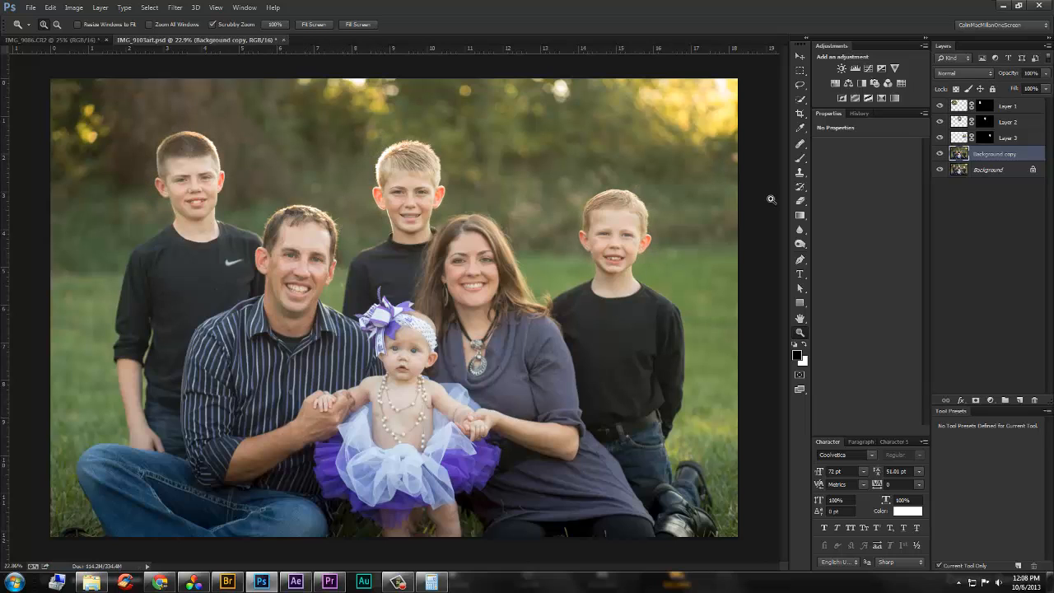
key(j)
drag(381, 142, 373, 154)
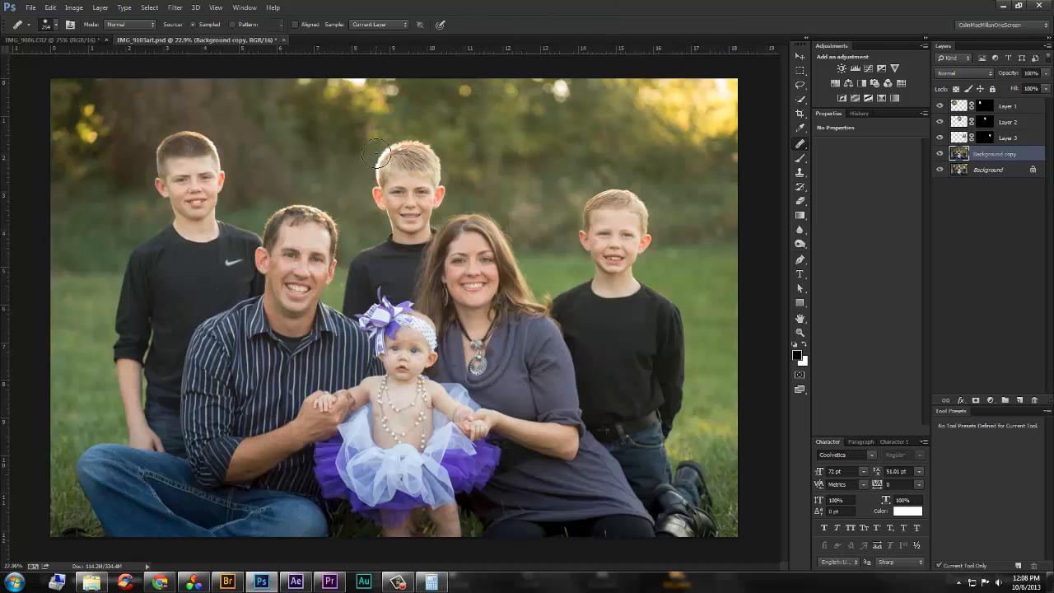
drag(381, 145, 379, 154)
drag(446, 180, 444, 176)
drag(448, 179, 449, 182)
Try a Levels adjustment layer above Layer 1 with black input 46 and a lowered white input, and delete it
click(1028, 105)
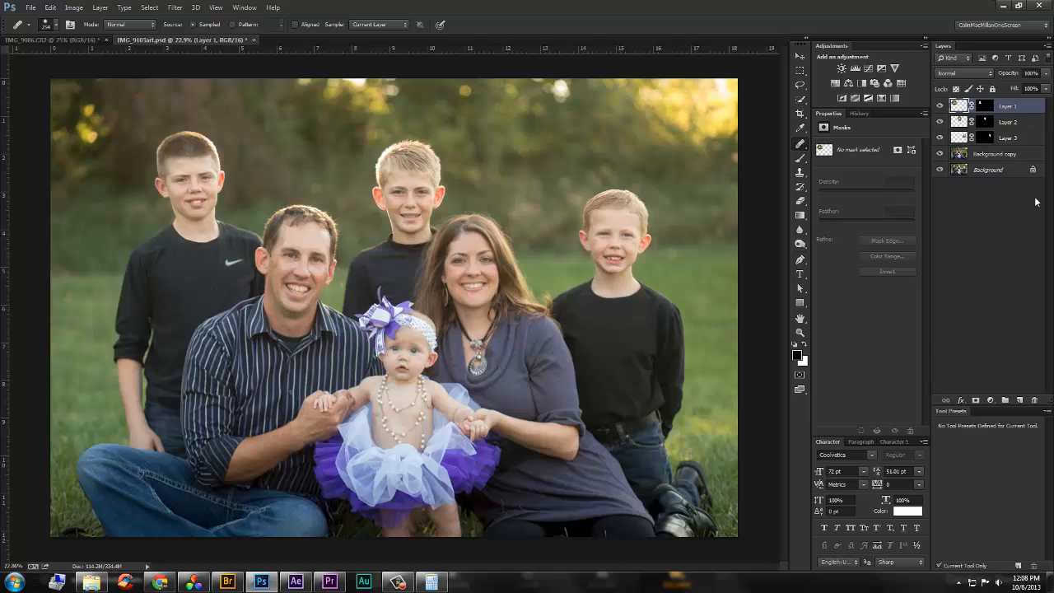
click(990, 400)
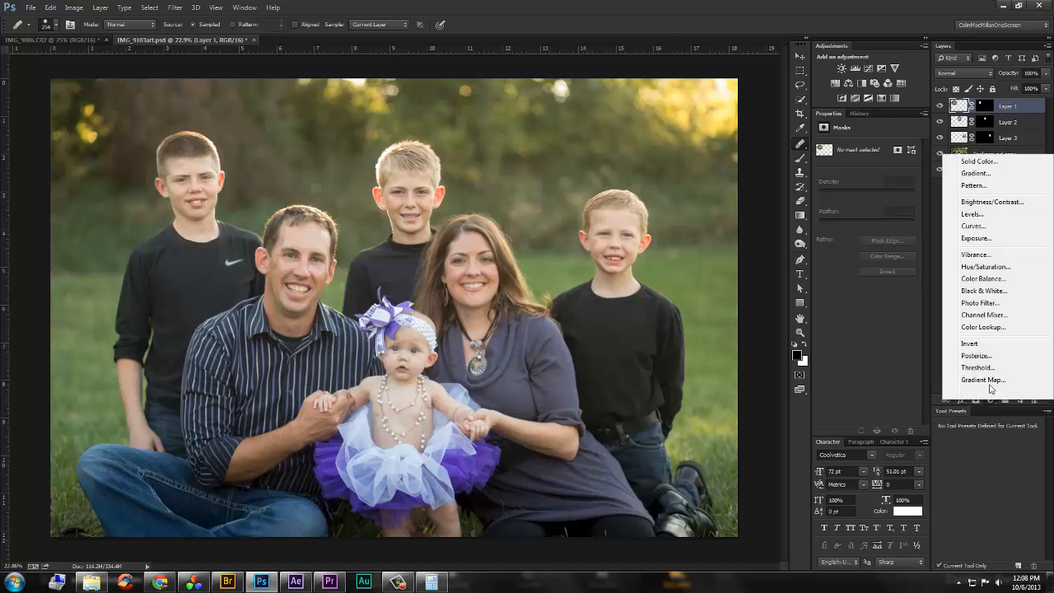
click(973, 214)
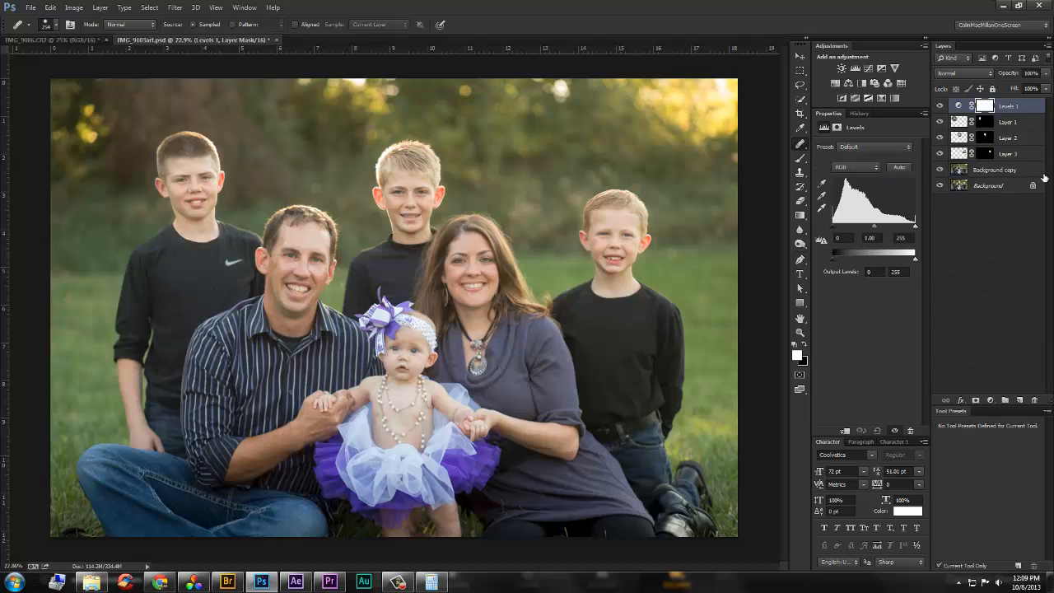
drag(834, 224, 848, 224)
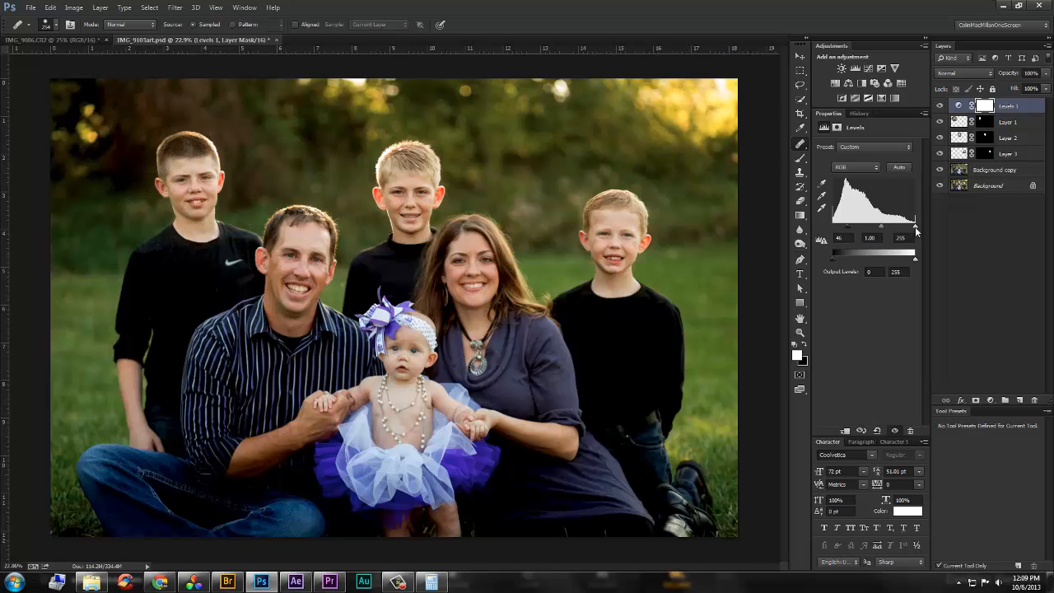
drag(915, 229, 897, 234)
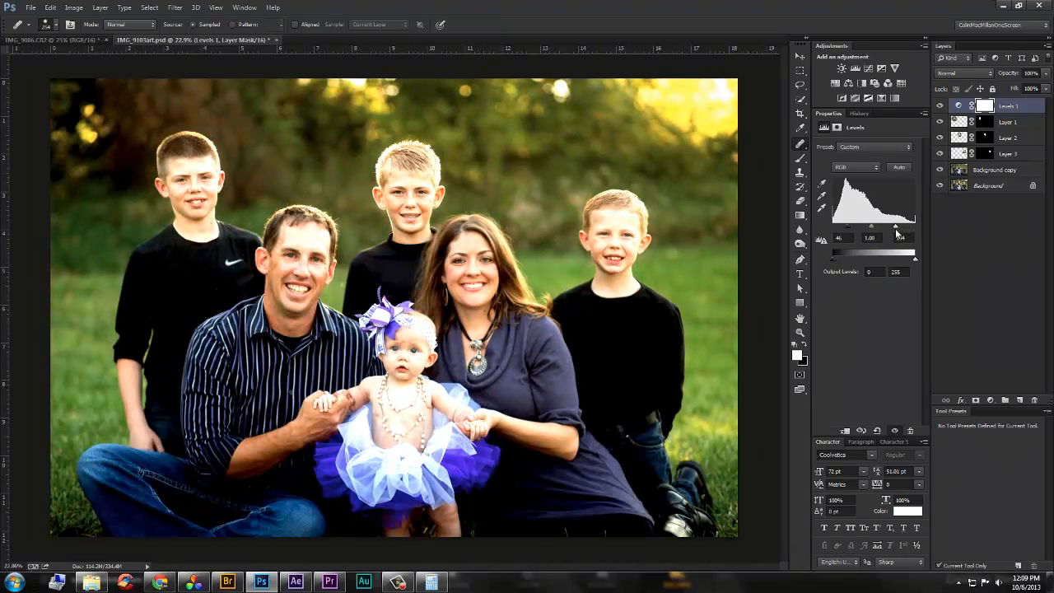
click(1026, 107)
key(Delete)
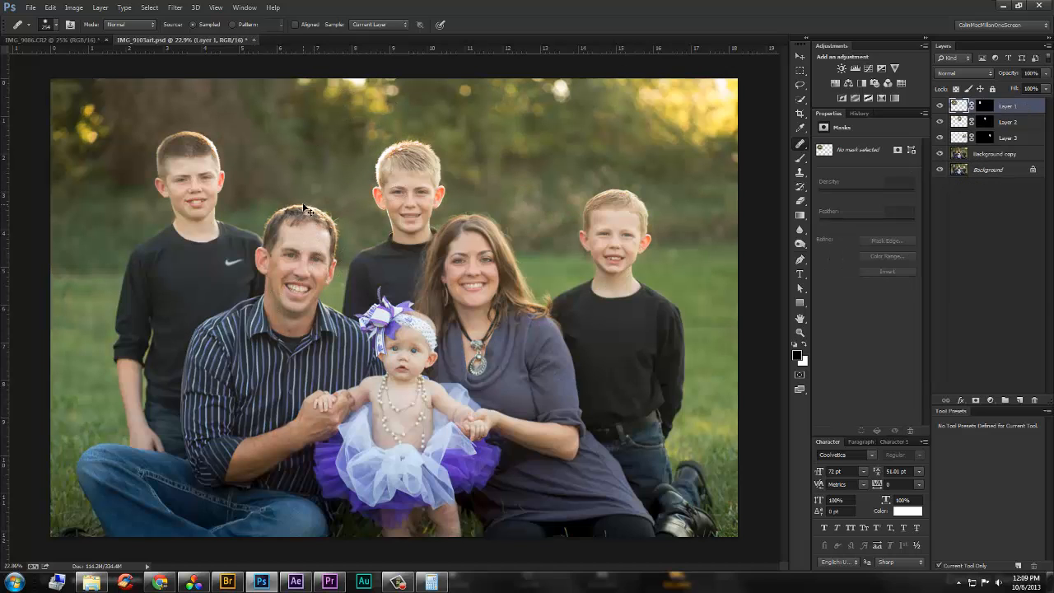
Save the family photo document with its three head layers on top of Background copy
key(ctrl+s)
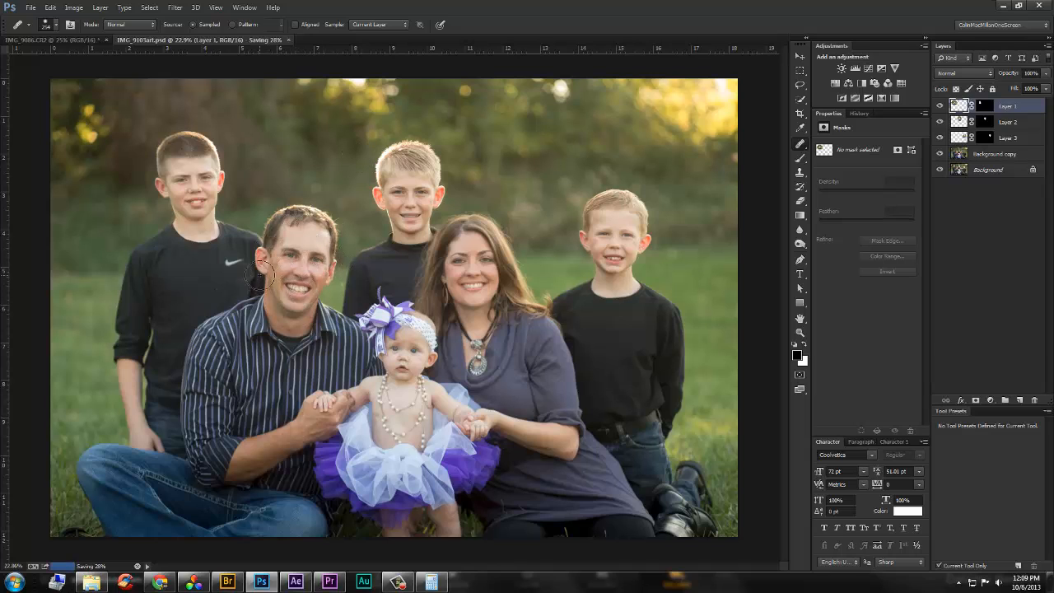